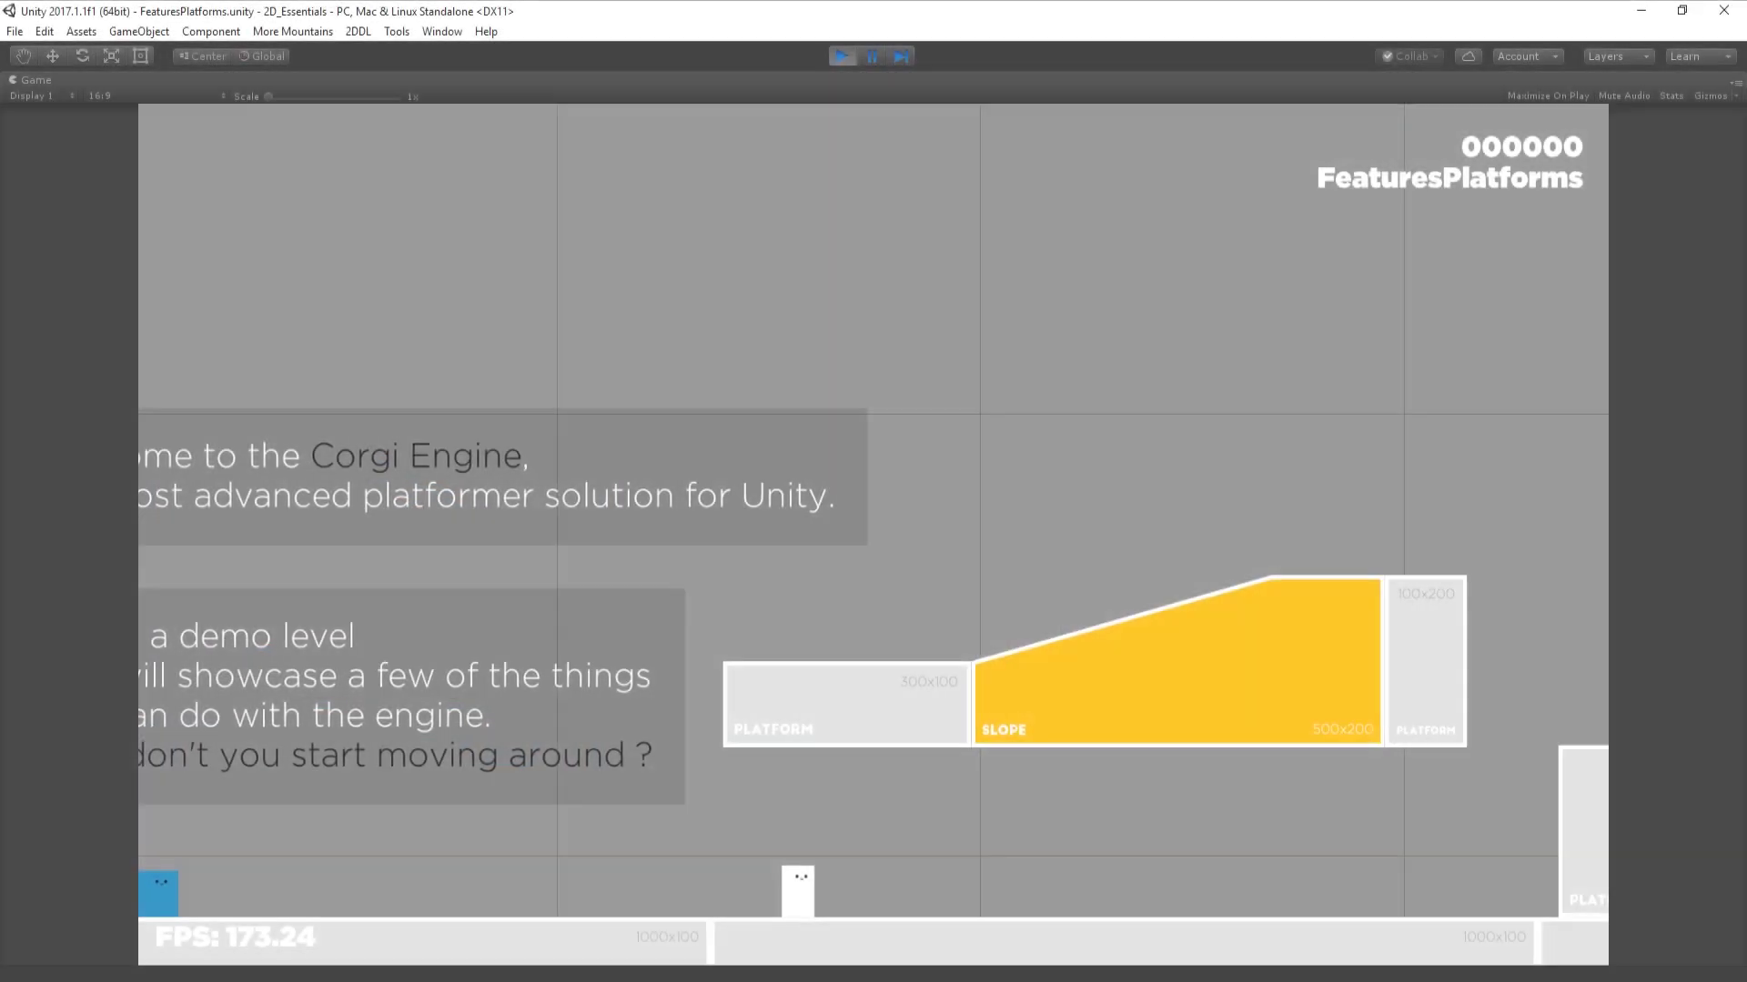
# - Run right through FeaturesPlatforms and jump onto the tall 100x400 platform
pyautogui.press('Right')
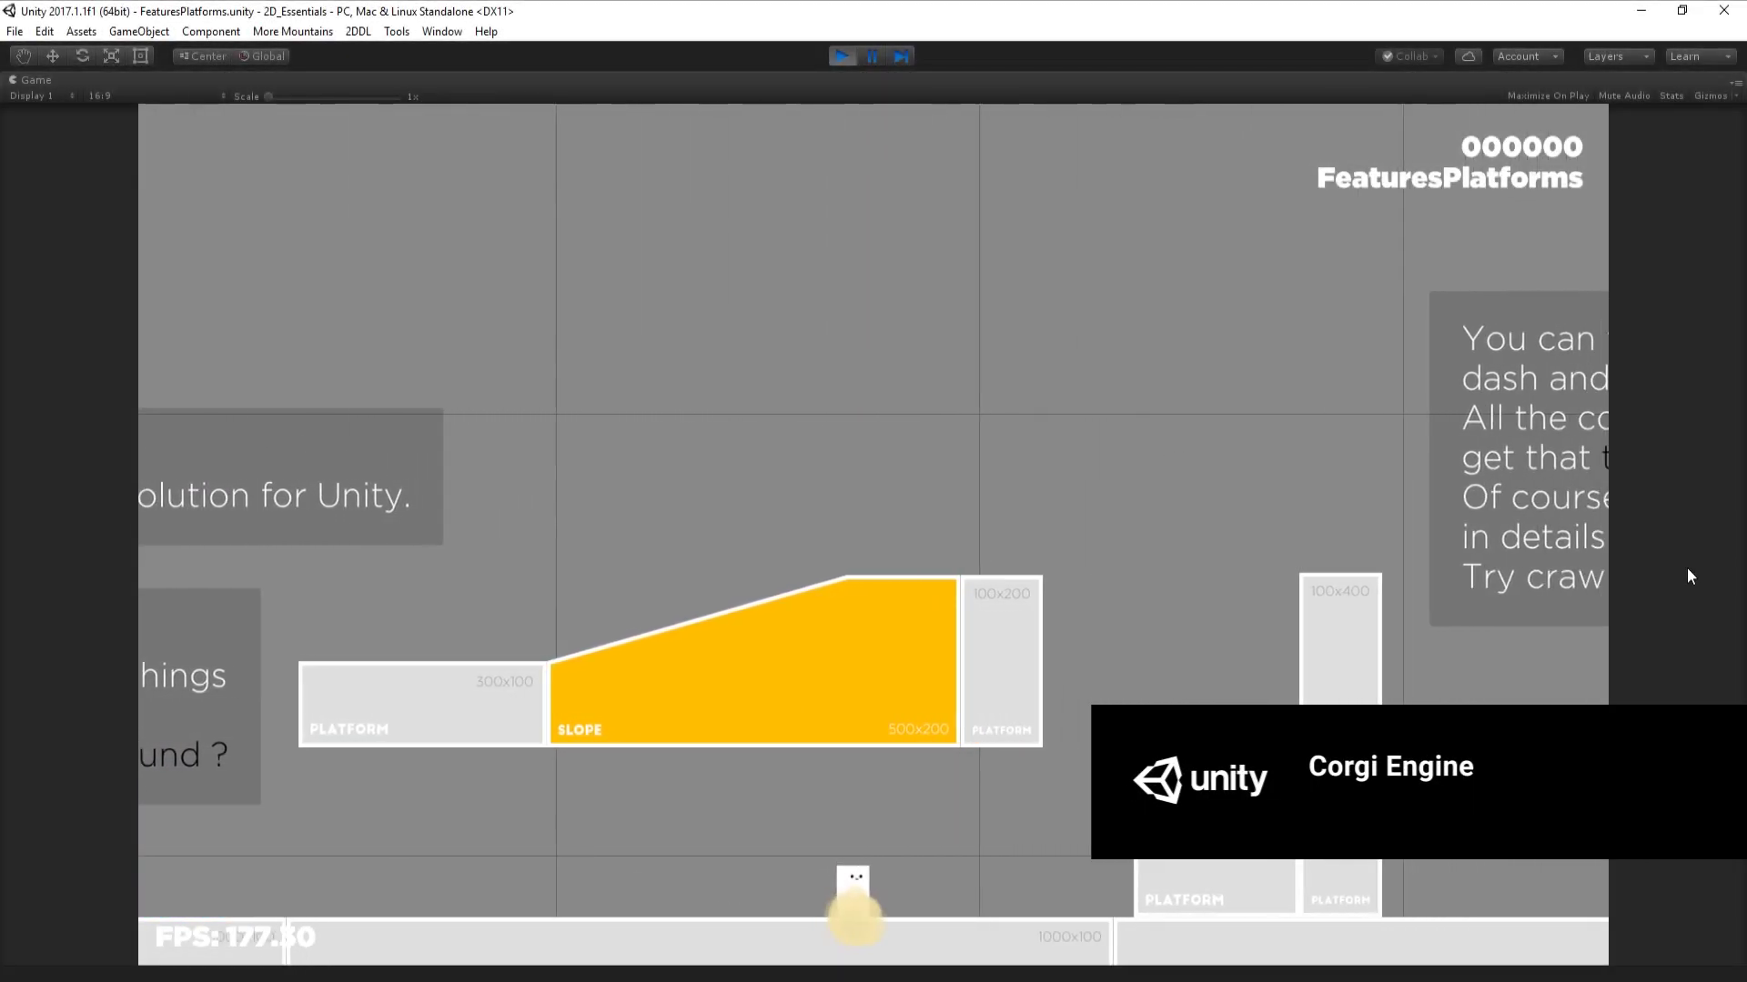
pyautogui.press('space')
pyautogui.press('Right')
pyautogui.press('space')
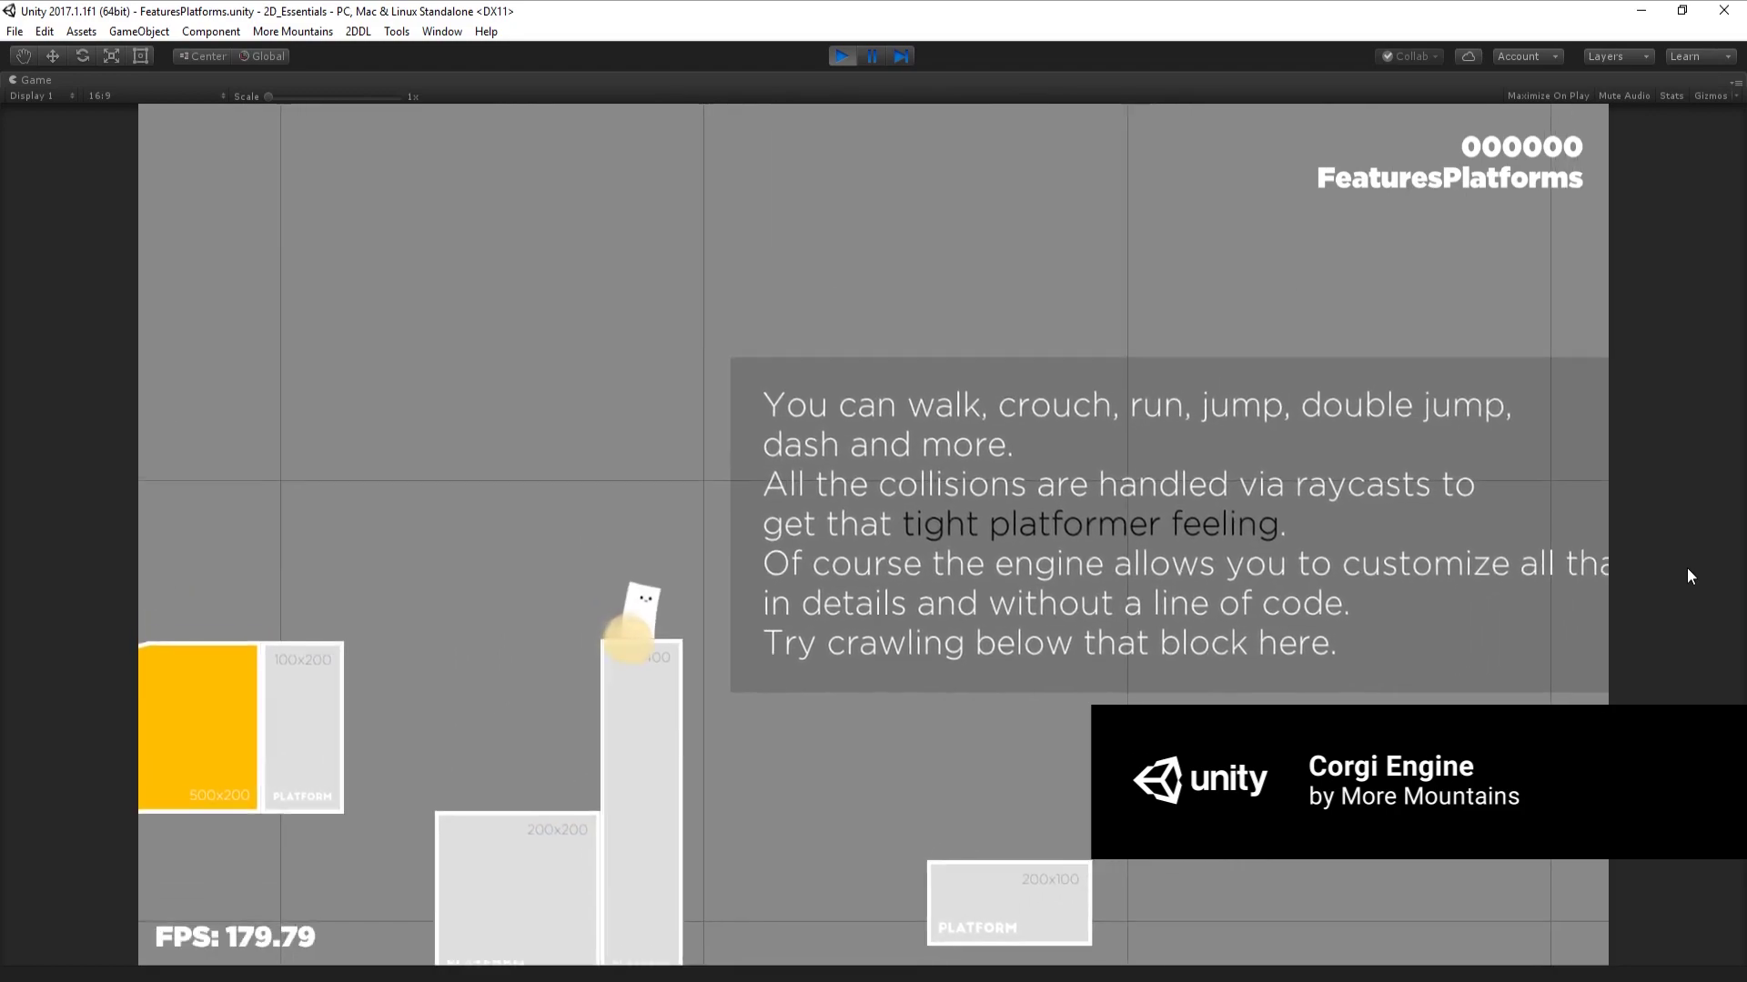
pyautogui.press('space')
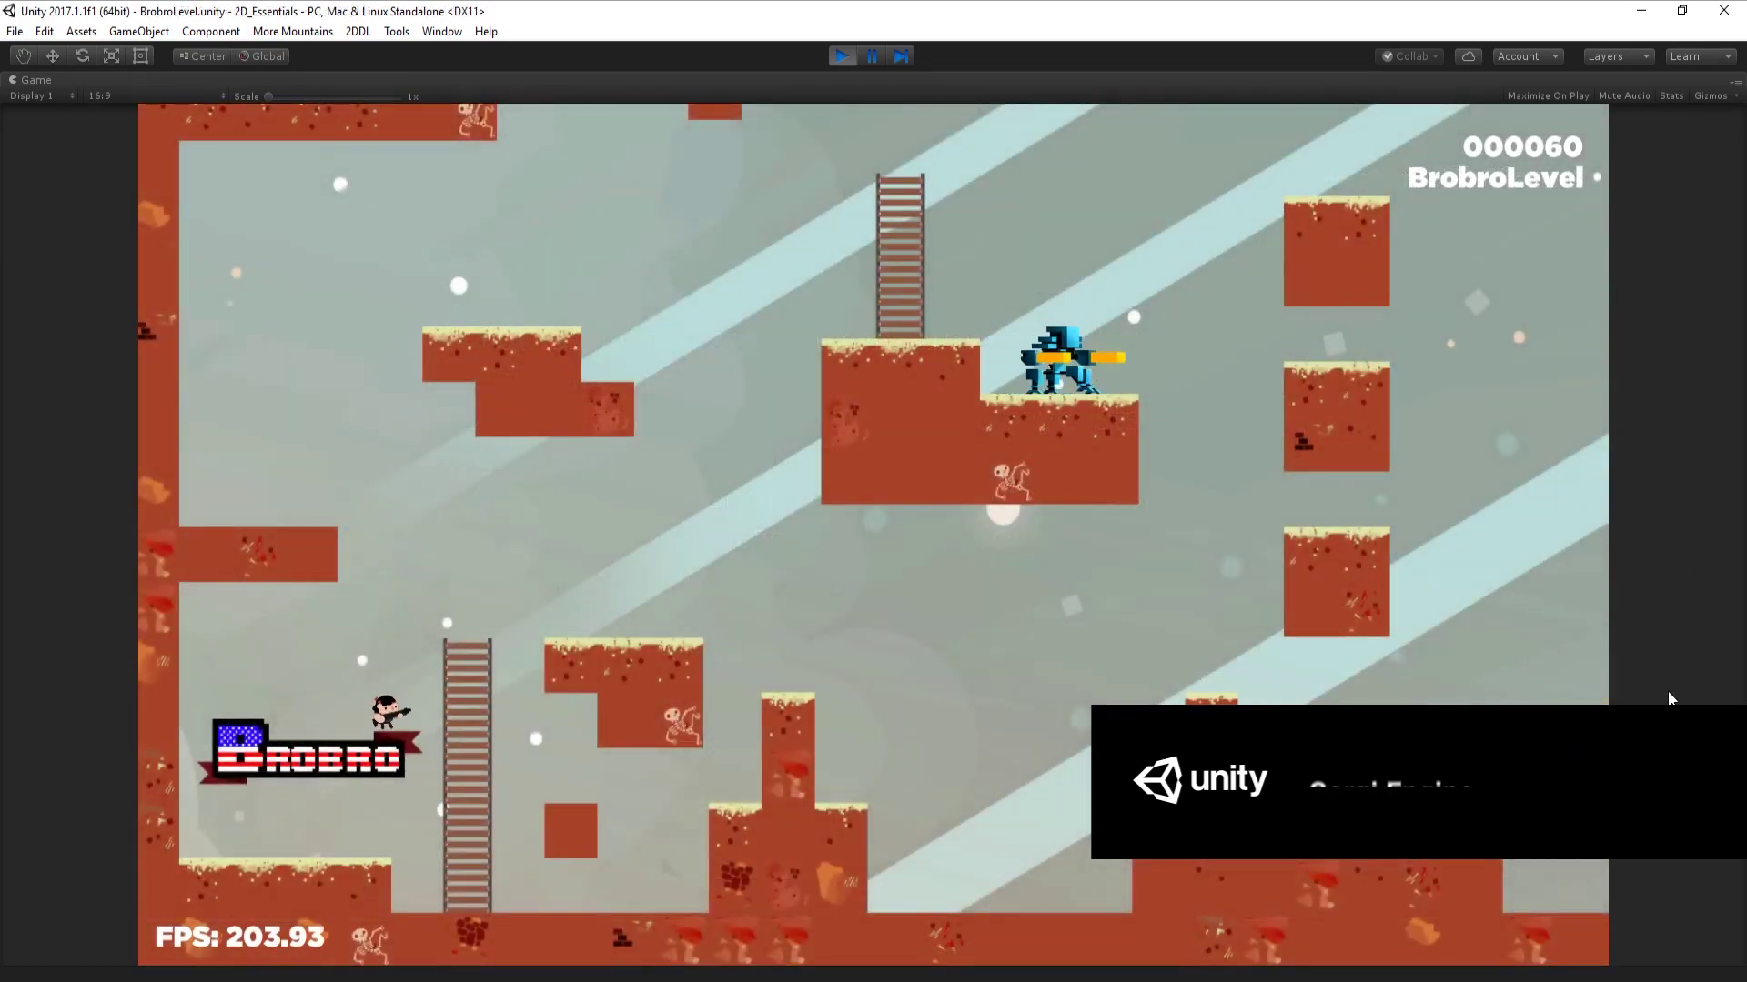
# - In BrobroLevel, jump over to the left ladder, climb up and climb back down
pyautogui.press('space')
pyautogui.press('Right')
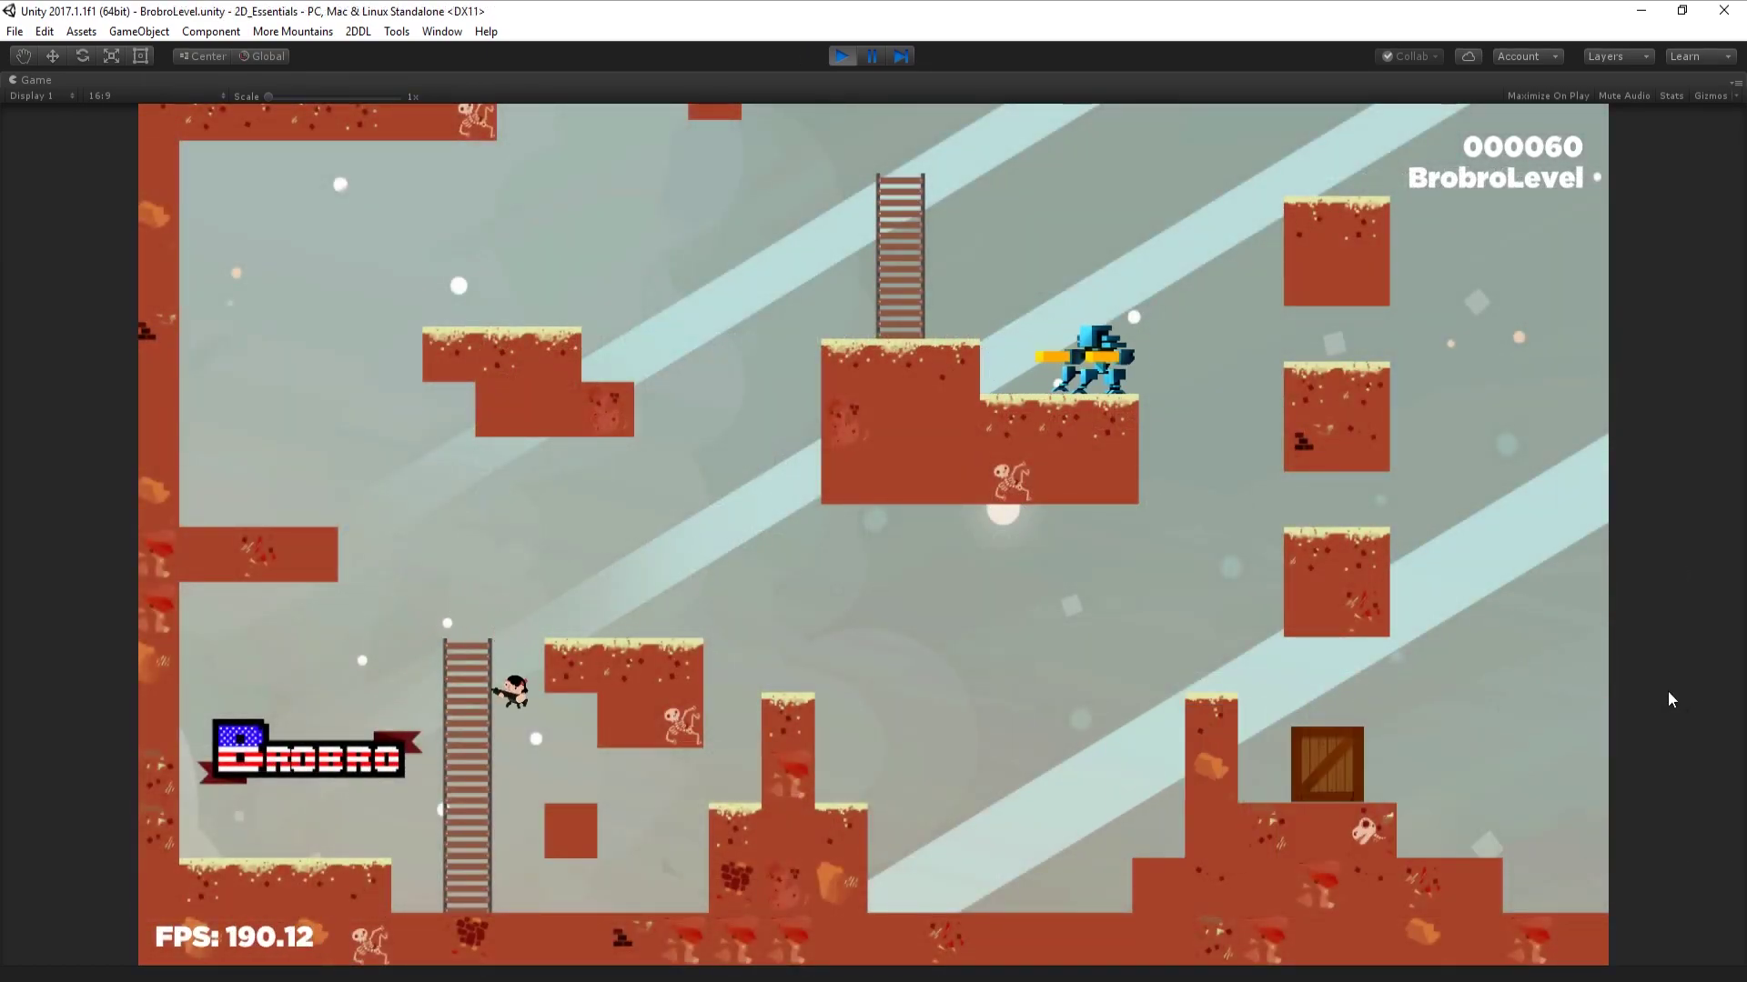
pyautogui.press('Up')
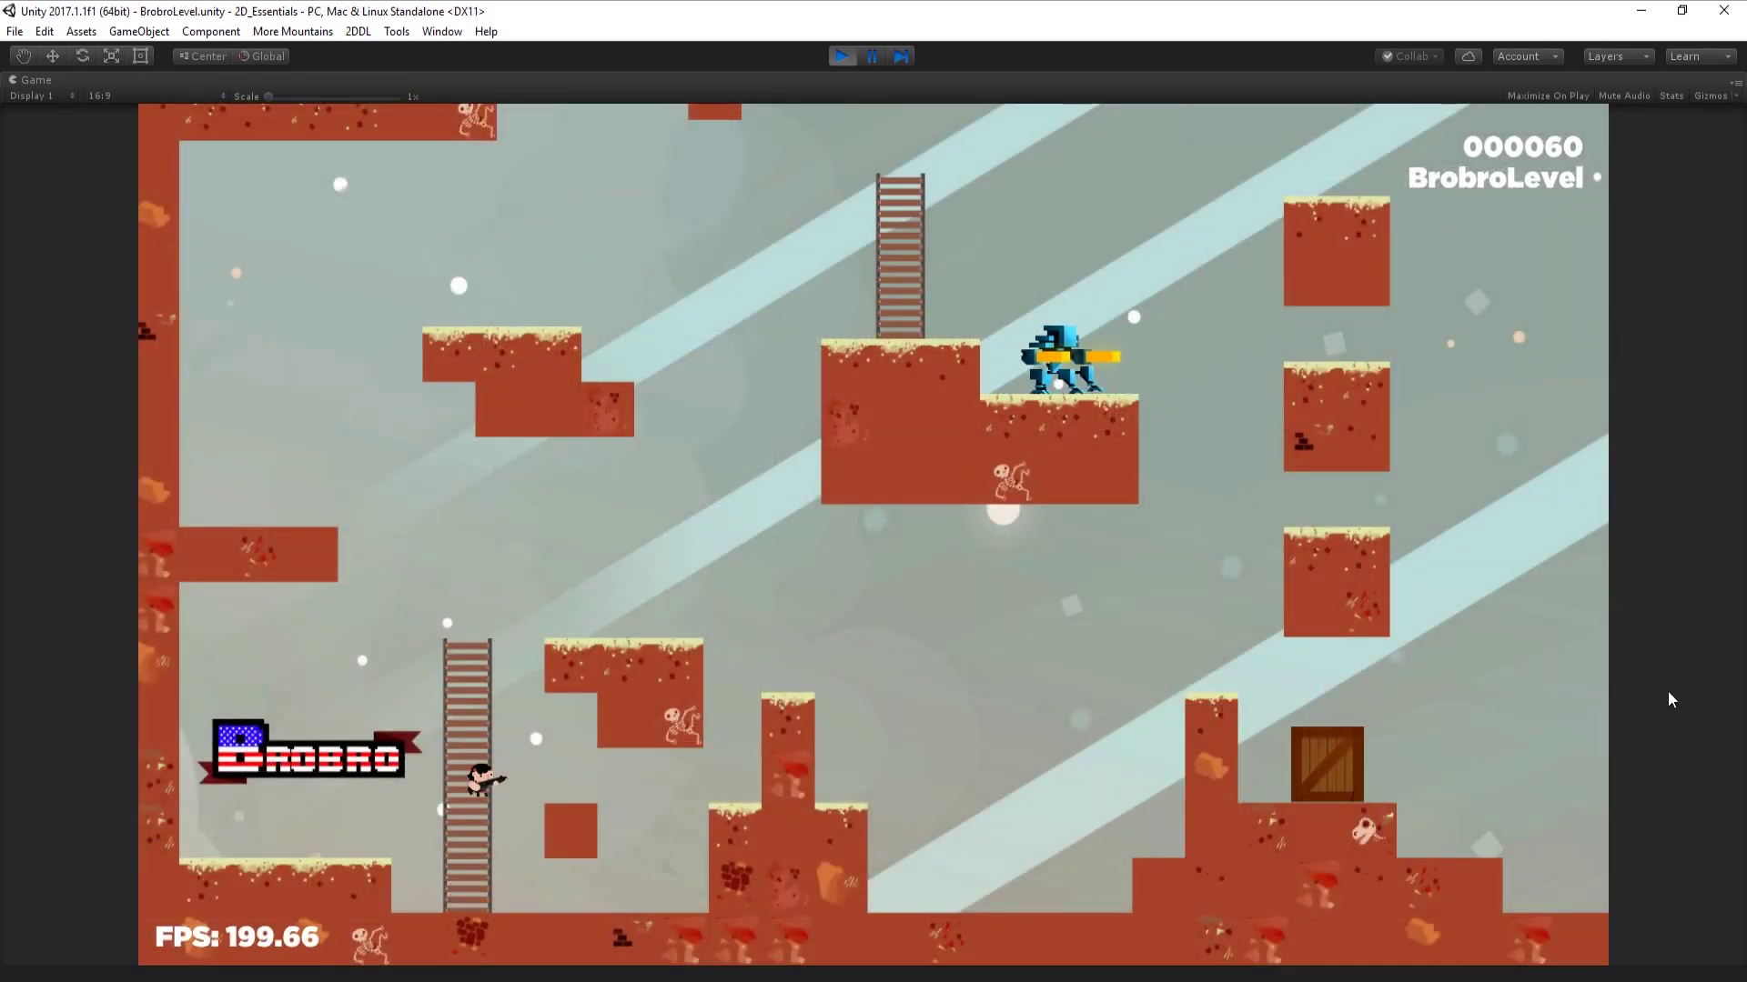
pyautogui.press('Down')
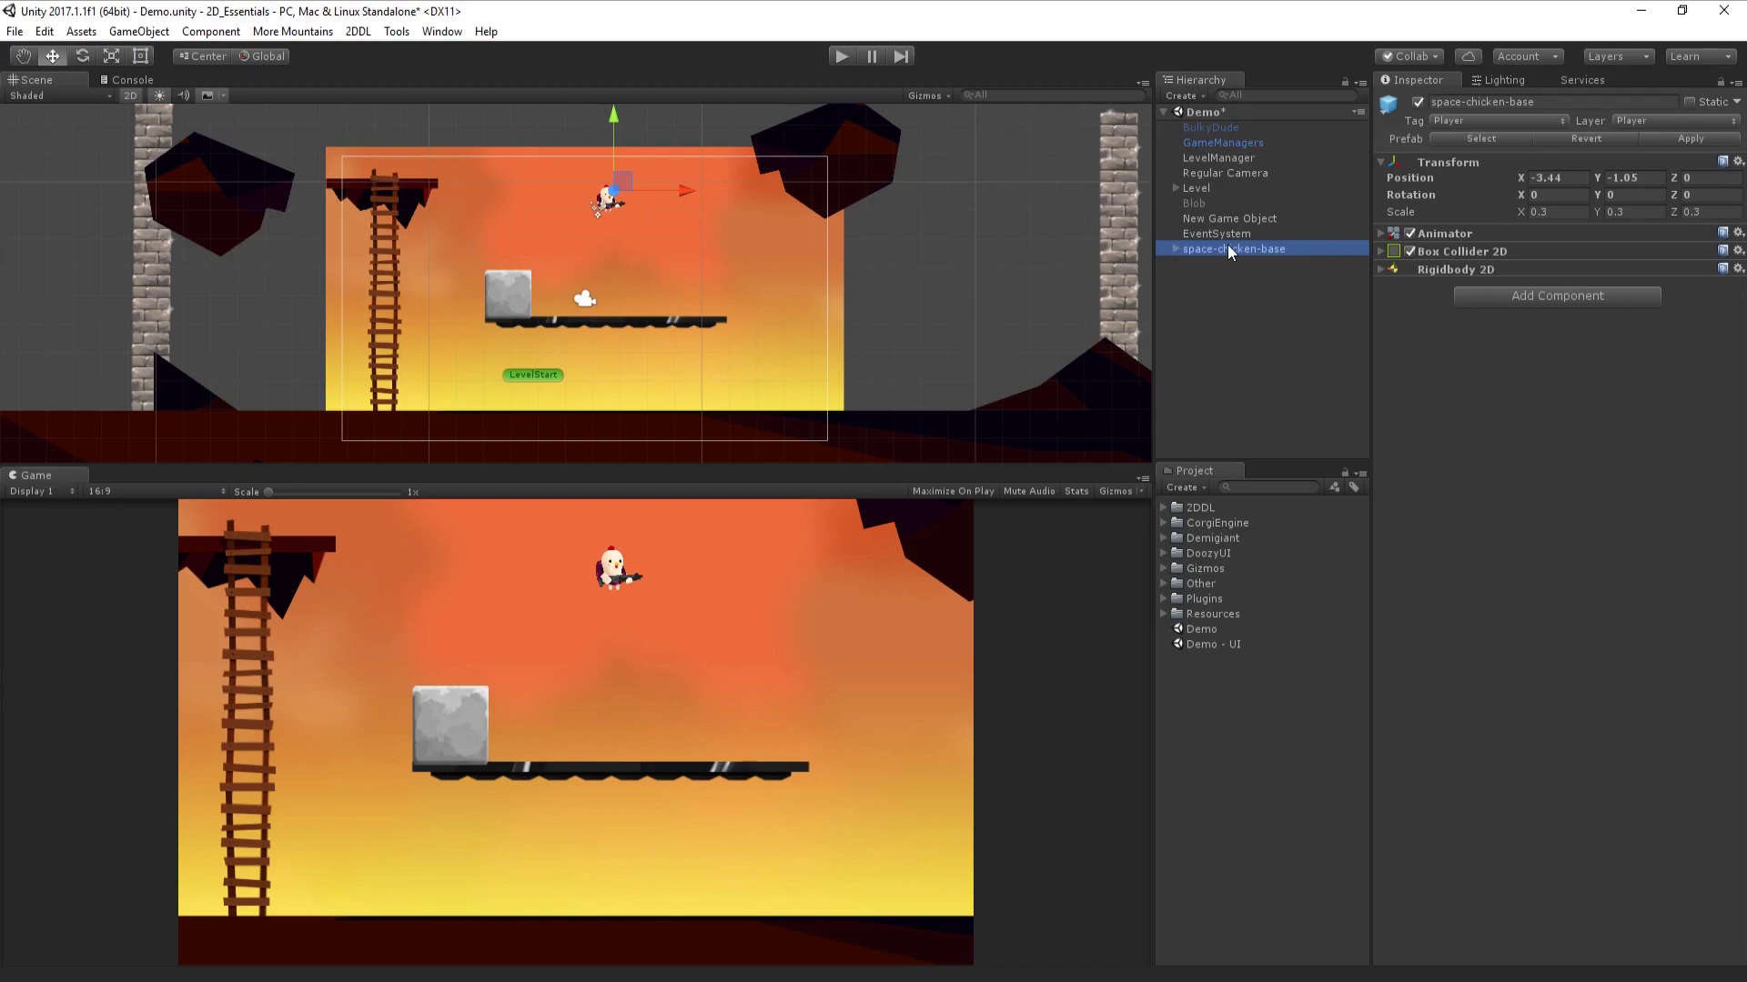
# - Frame the space-chicken-base in the scene and add the Character script to it
pyautogui.doubleClick(1226, 243)
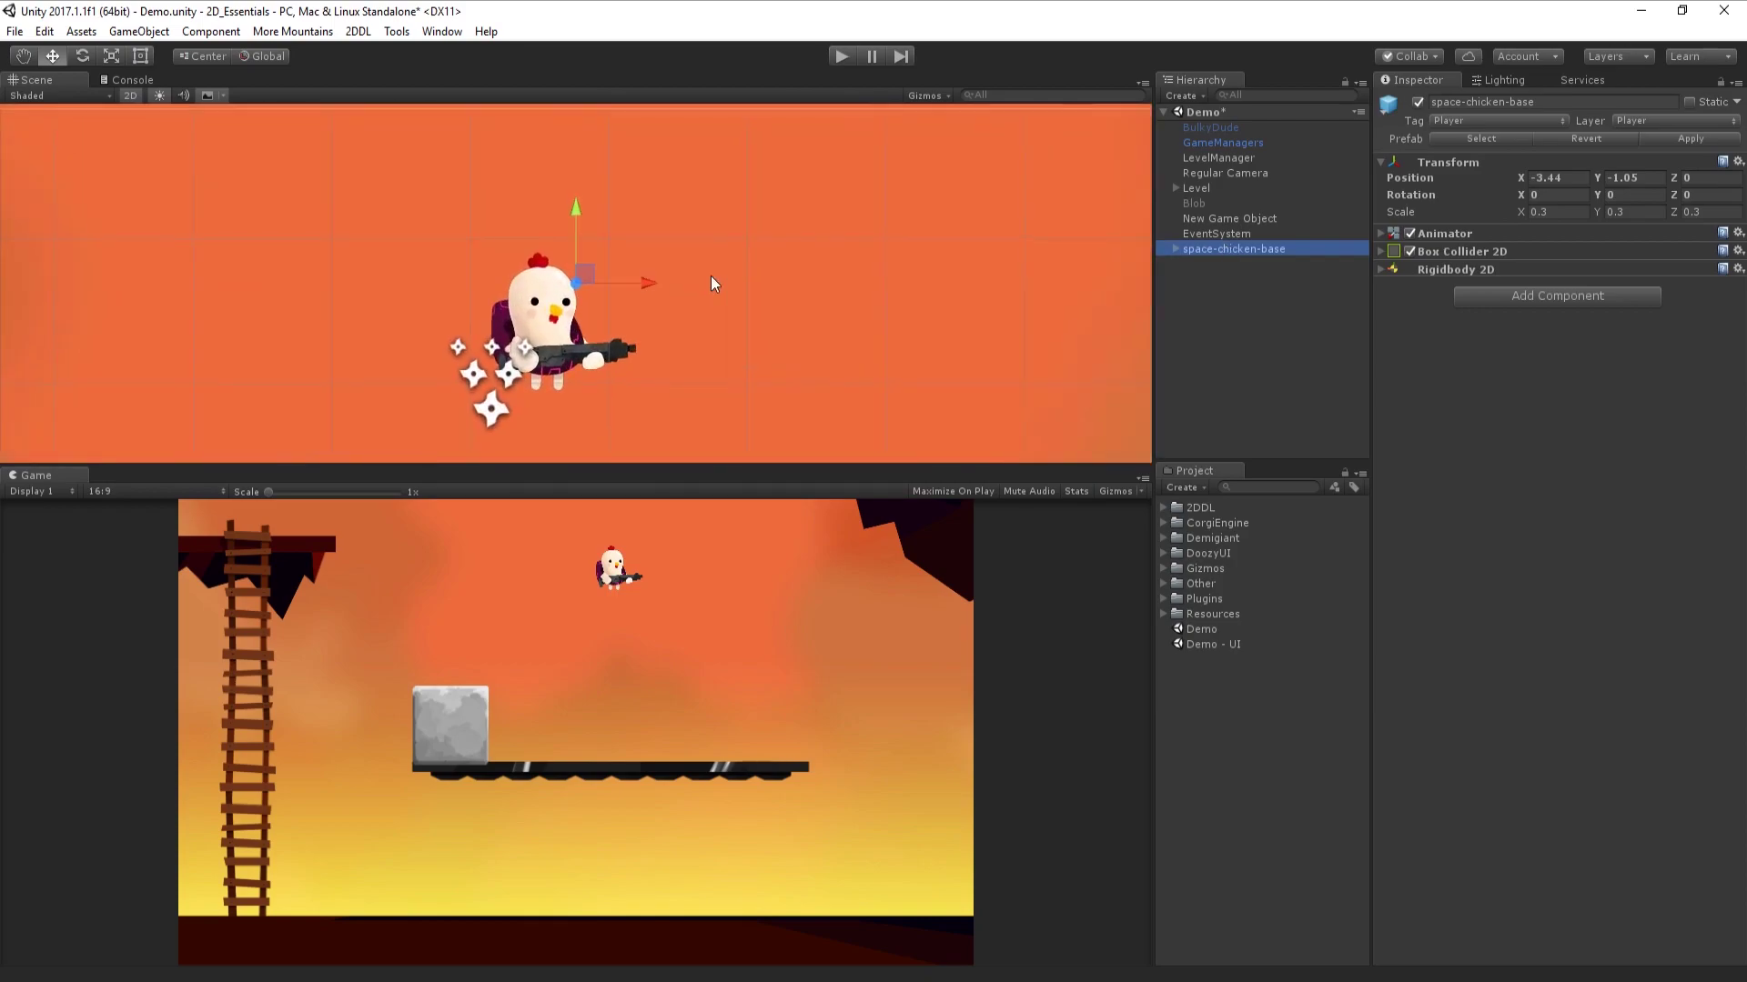
pyautogui.moveTo(748, 331); pyautogui.dragTo(841, 274, button='middle')
pyautogui.click(1510, 298)
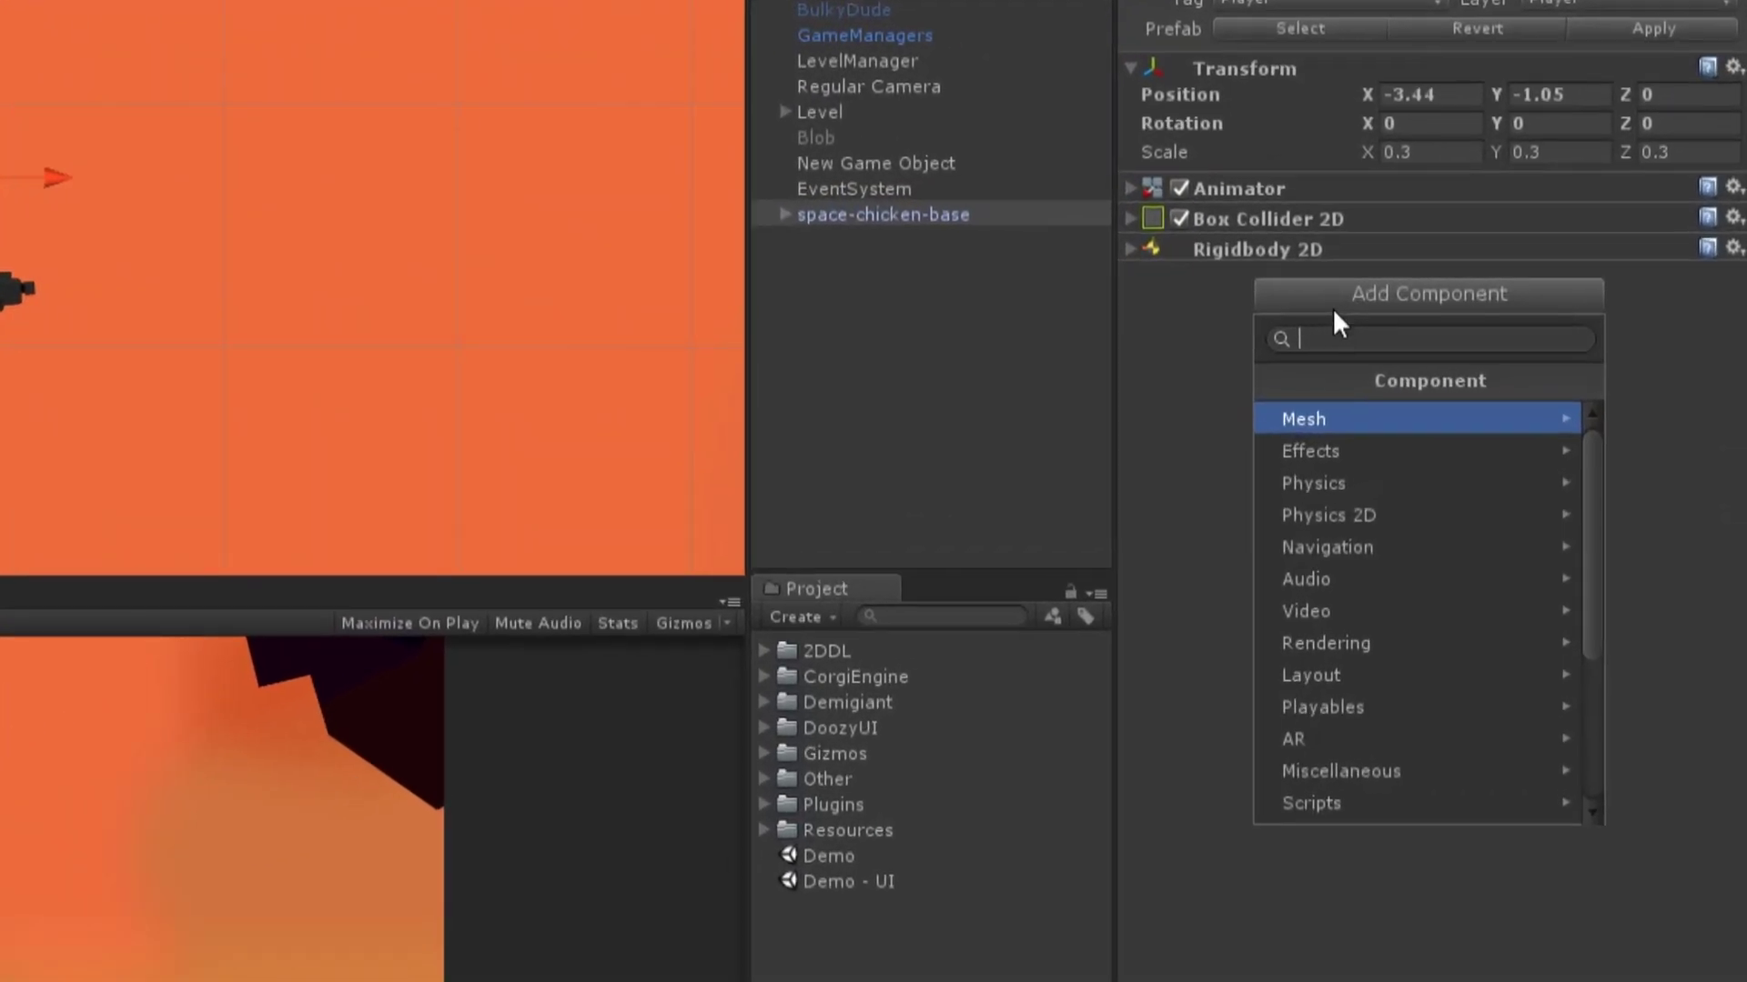
pyautogui.write('chara')
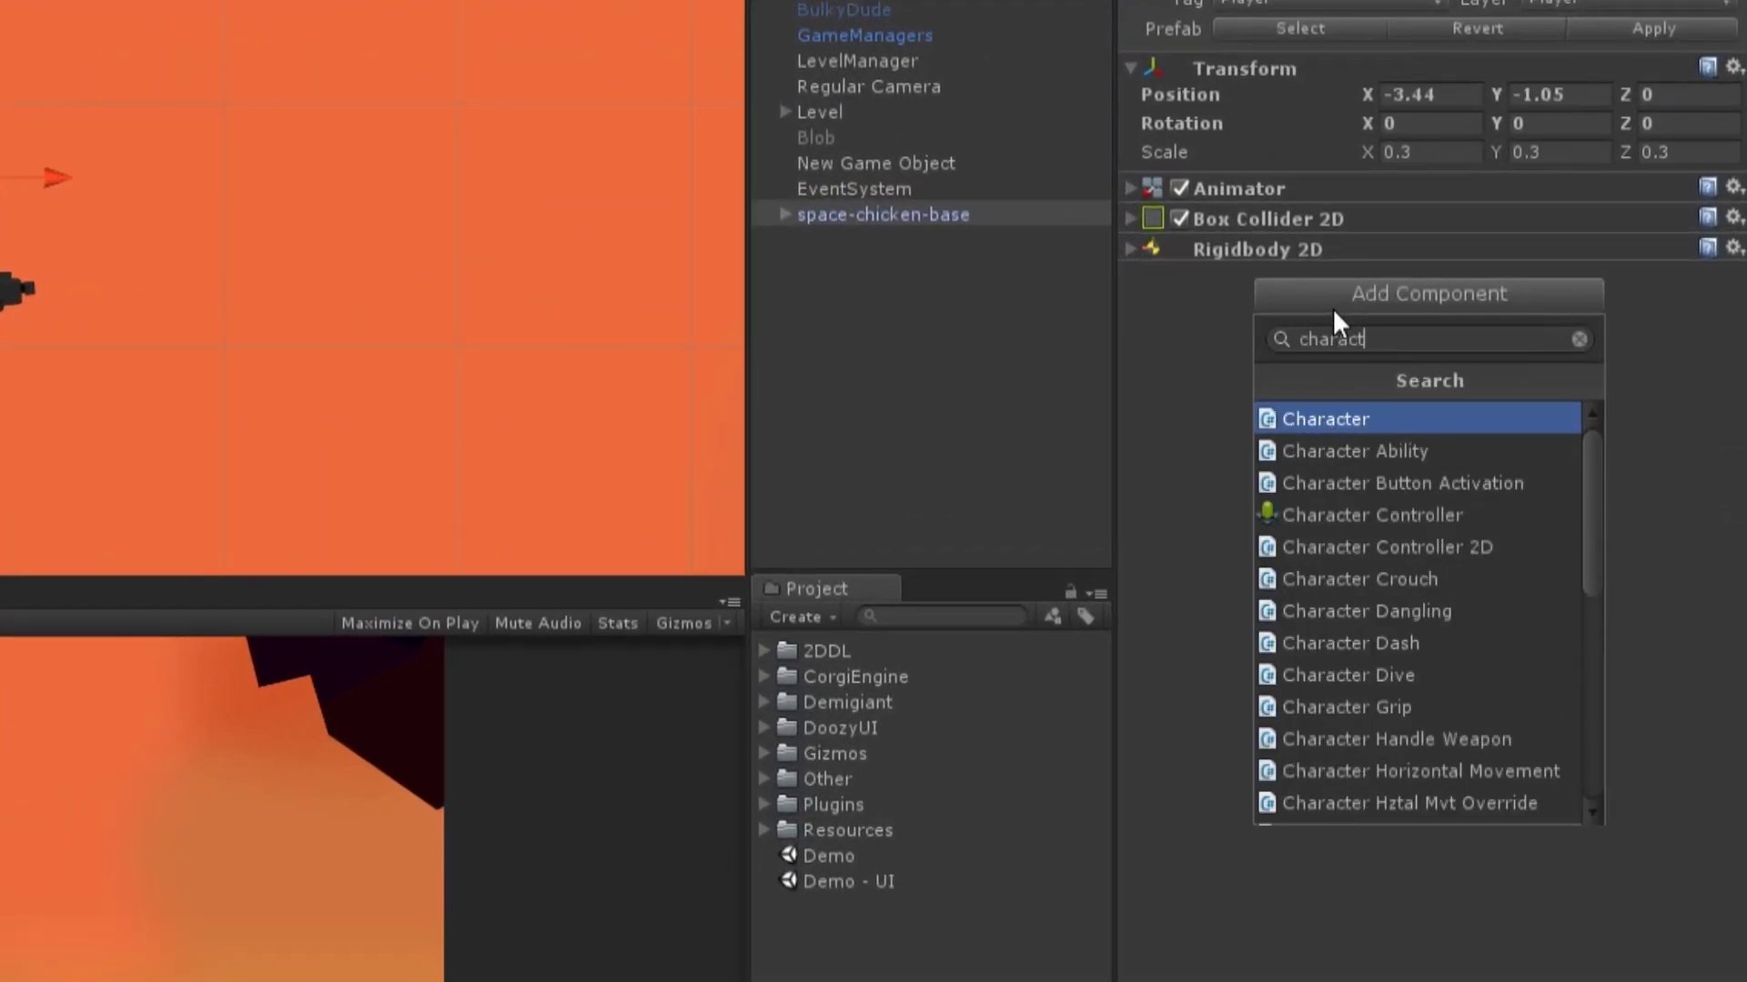
pyautogui.write('ct')
pyautogui.press('Return')
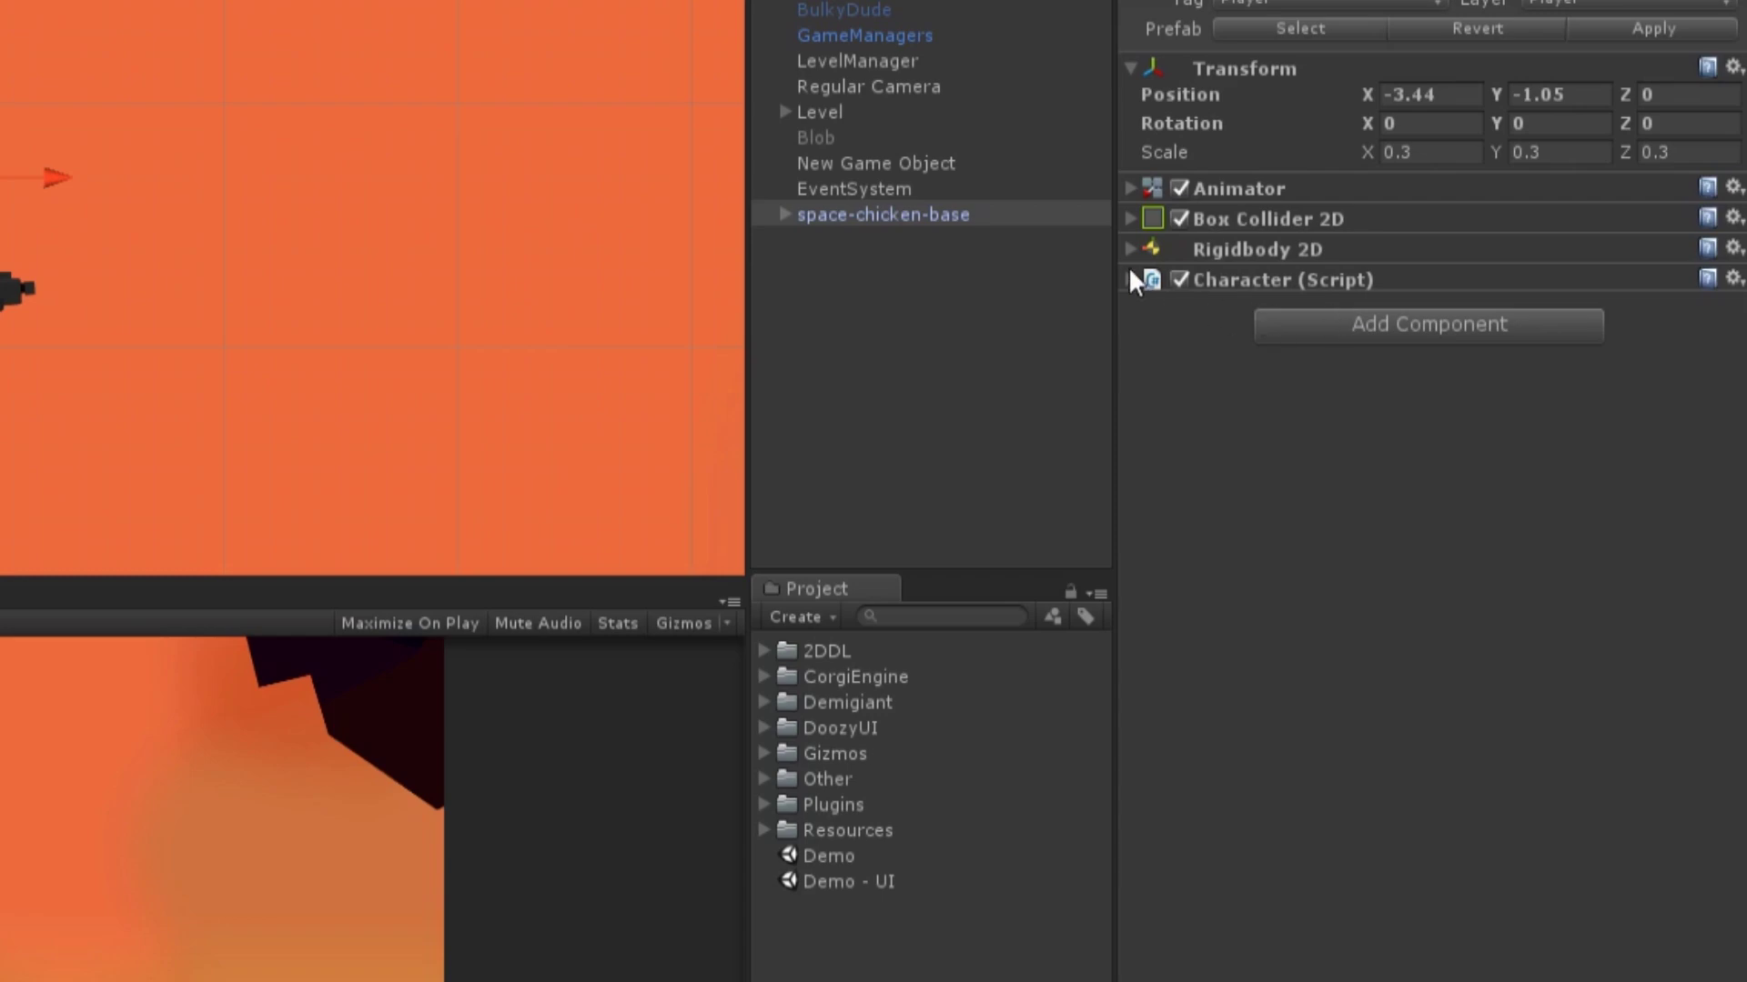
# - Set the Character script's Character Type to Player and start editing Player ID
pyautogui.click(1129, 277)
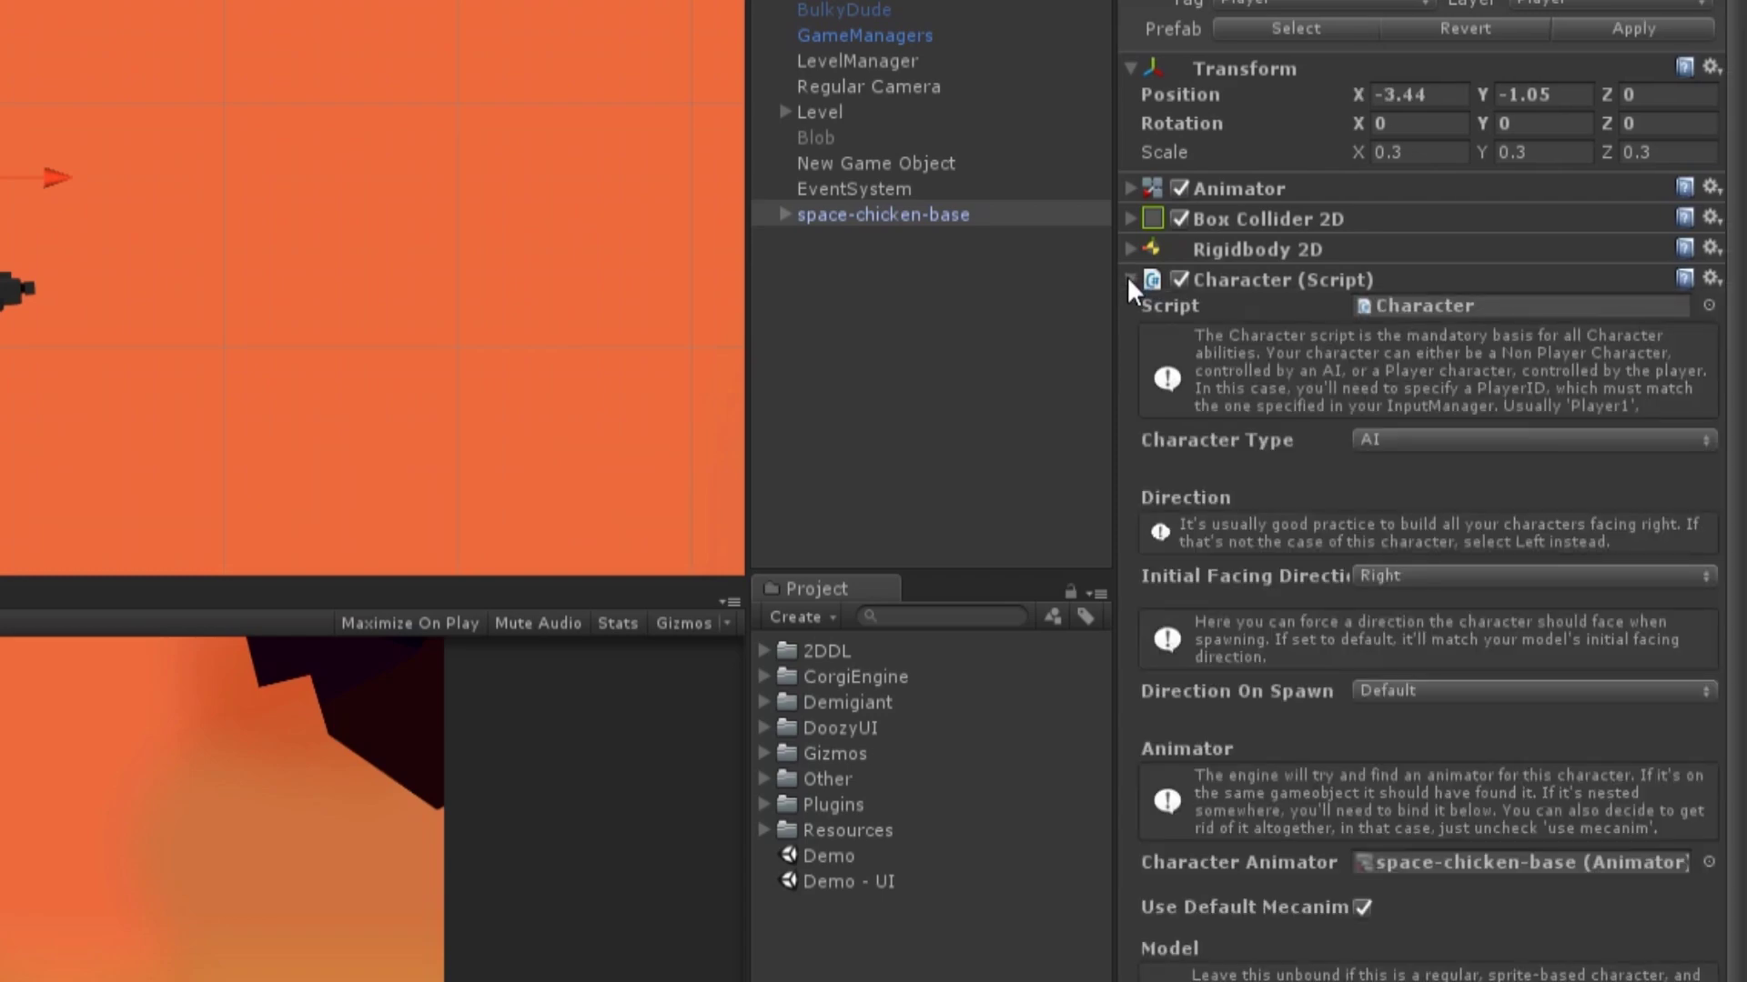
pyautogui.click(1400, 440)
pyautogui.click(1405, 475)
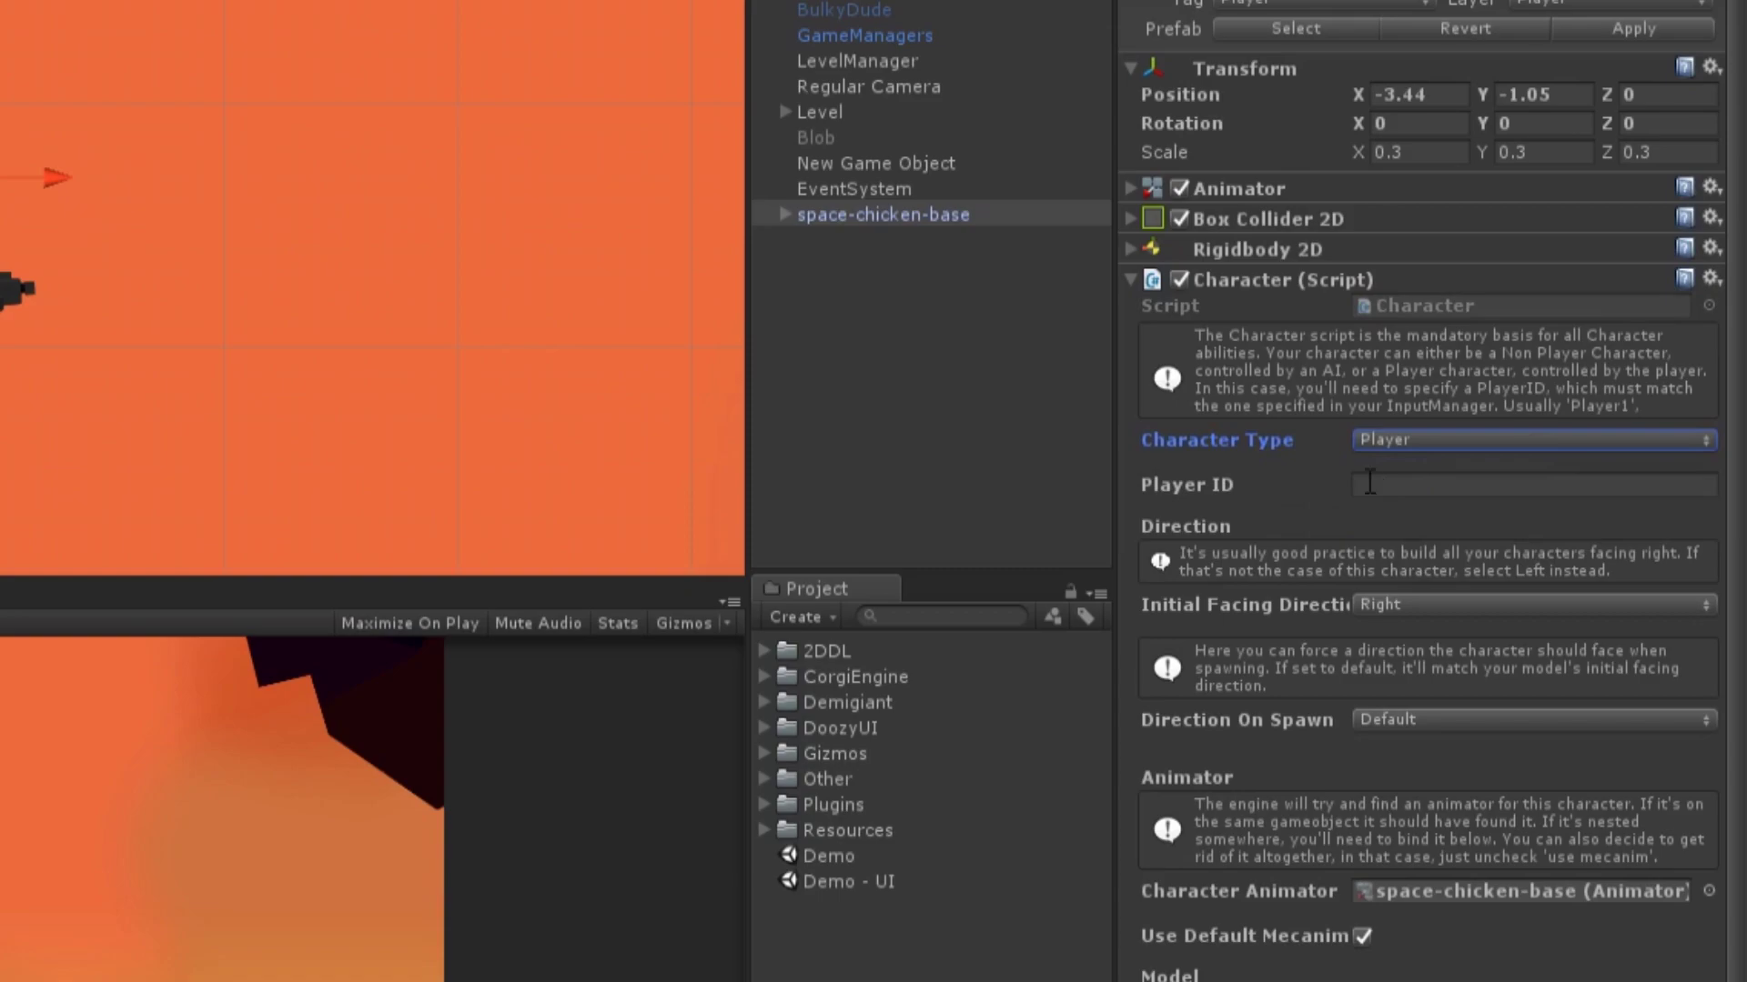
pyautogui.click(1330, 493)
# - Enter Player1 as Player ID, then AutoBuild Player Character to add Corgi Controller, Health and abilities
pyautogui.write('Player1')
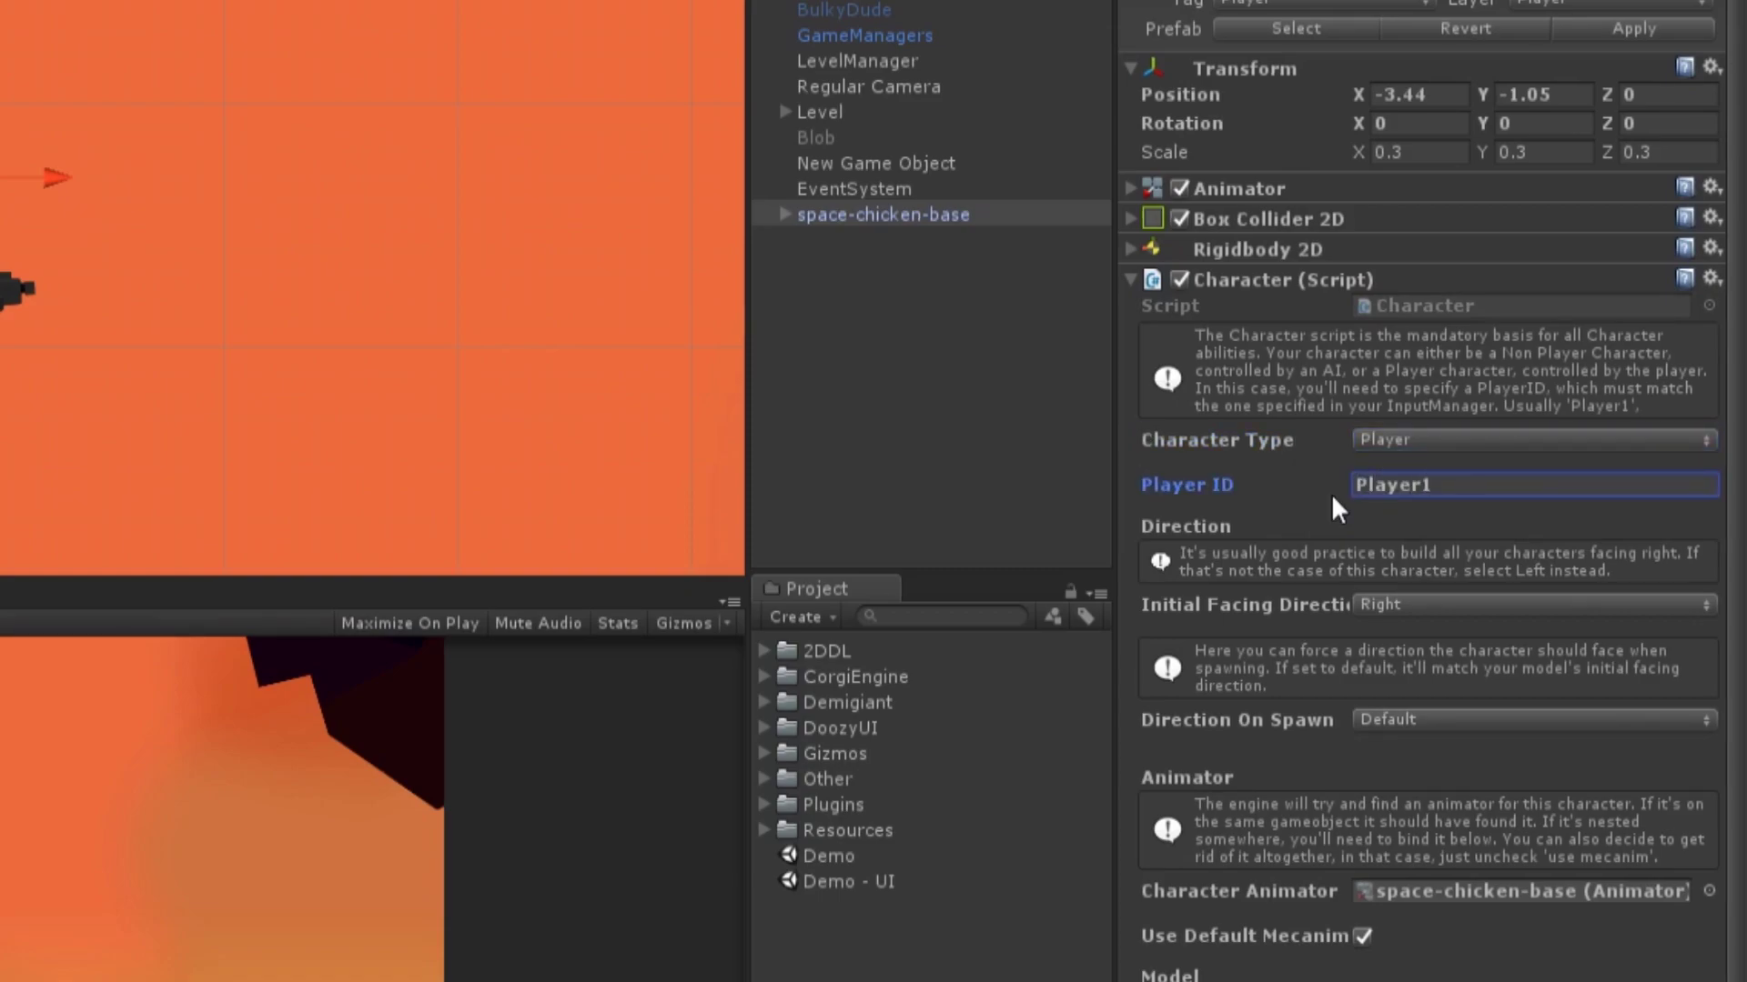
pyautogui.scroll(-5, 1330, 493)
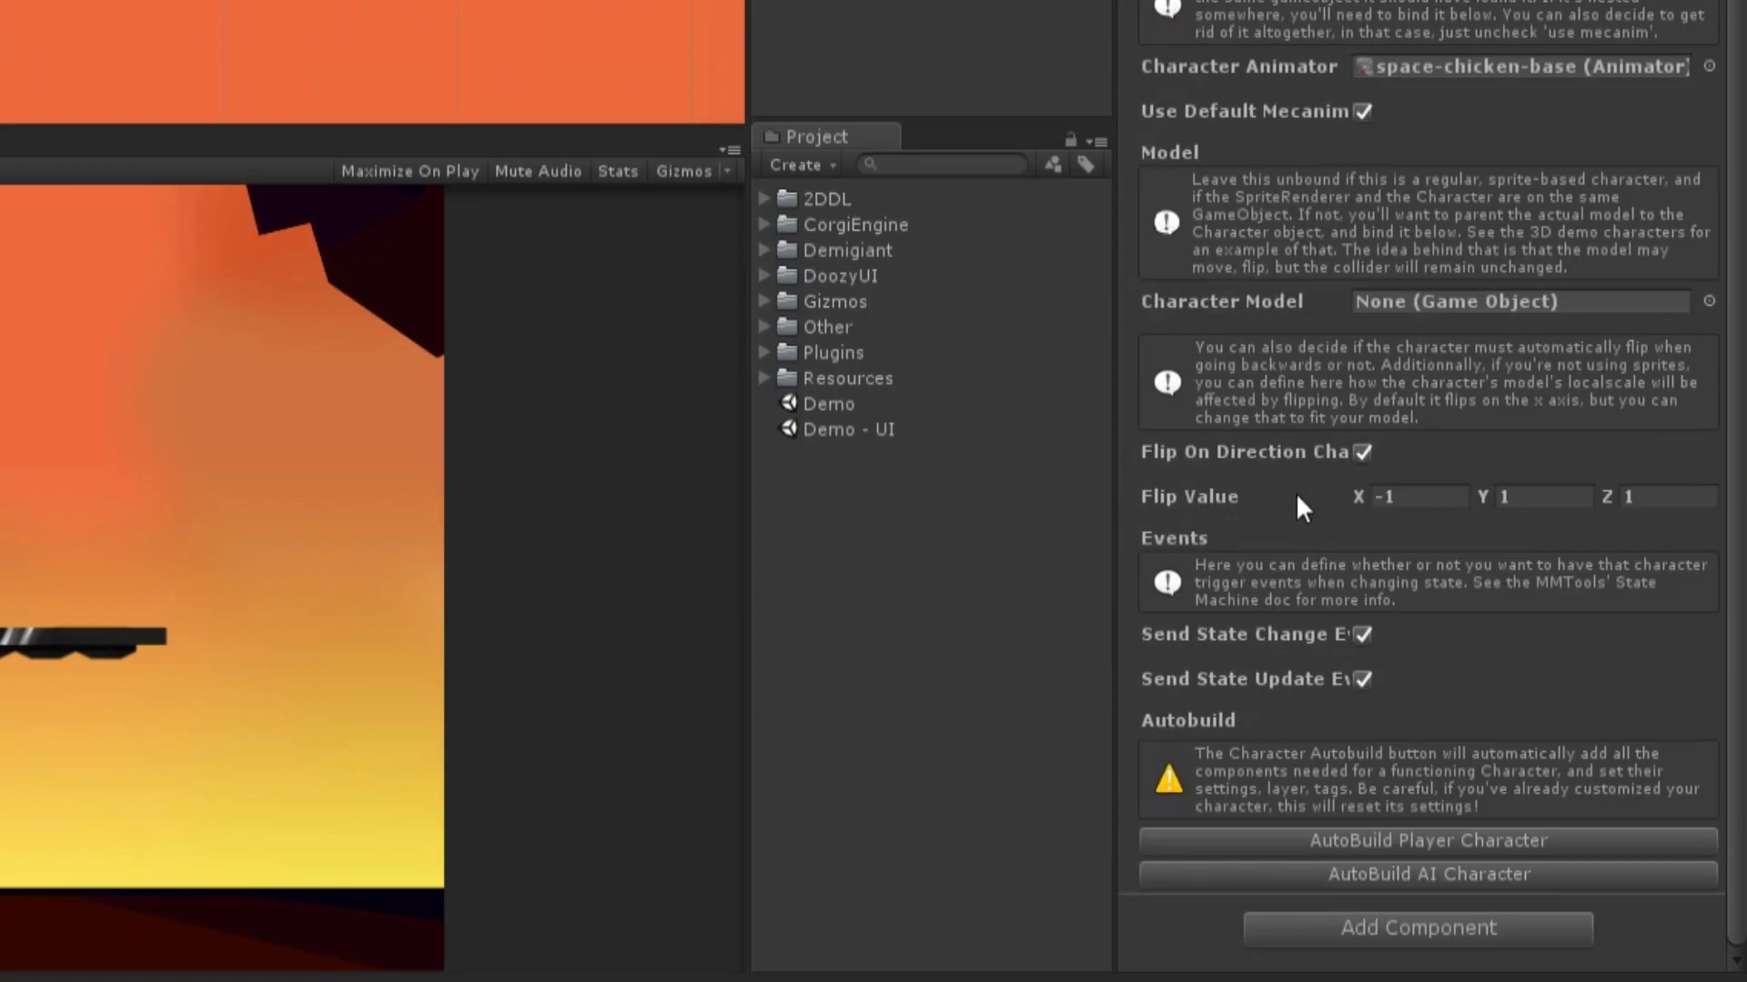
pyautogui.click(1299, 844)
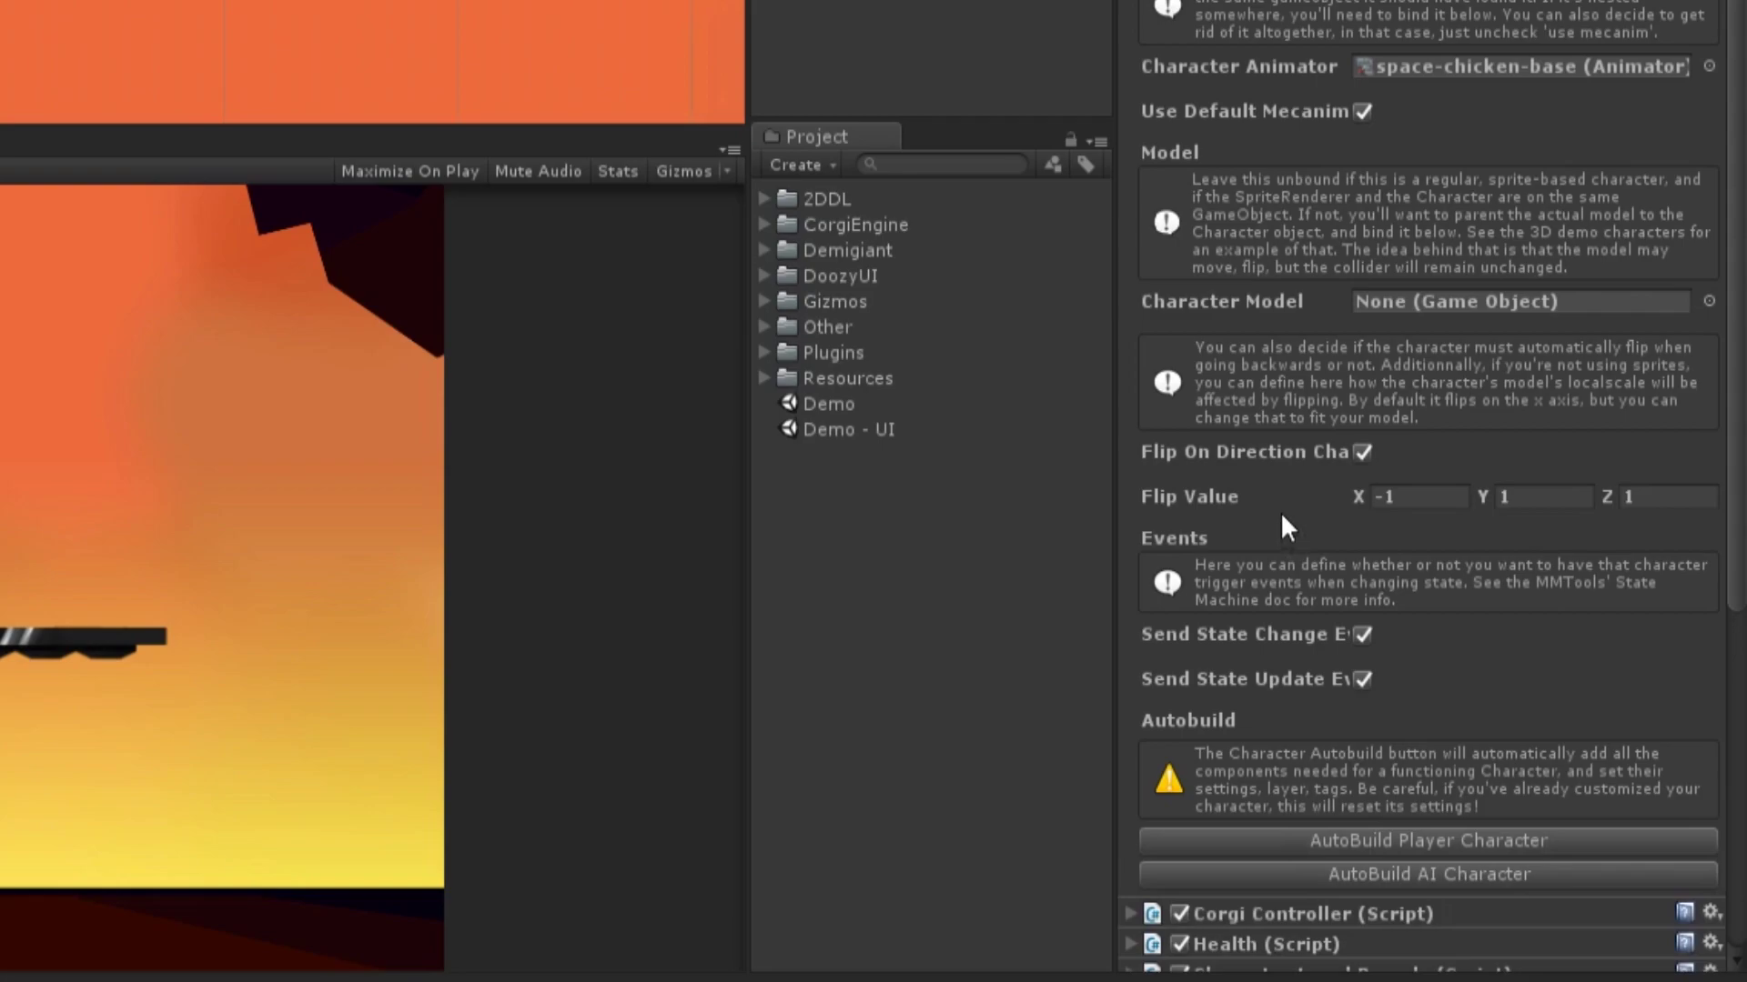
pyautogui.scroll(-2, 1259, 435)
pyautogui.scroll(-5, 1259, 433)
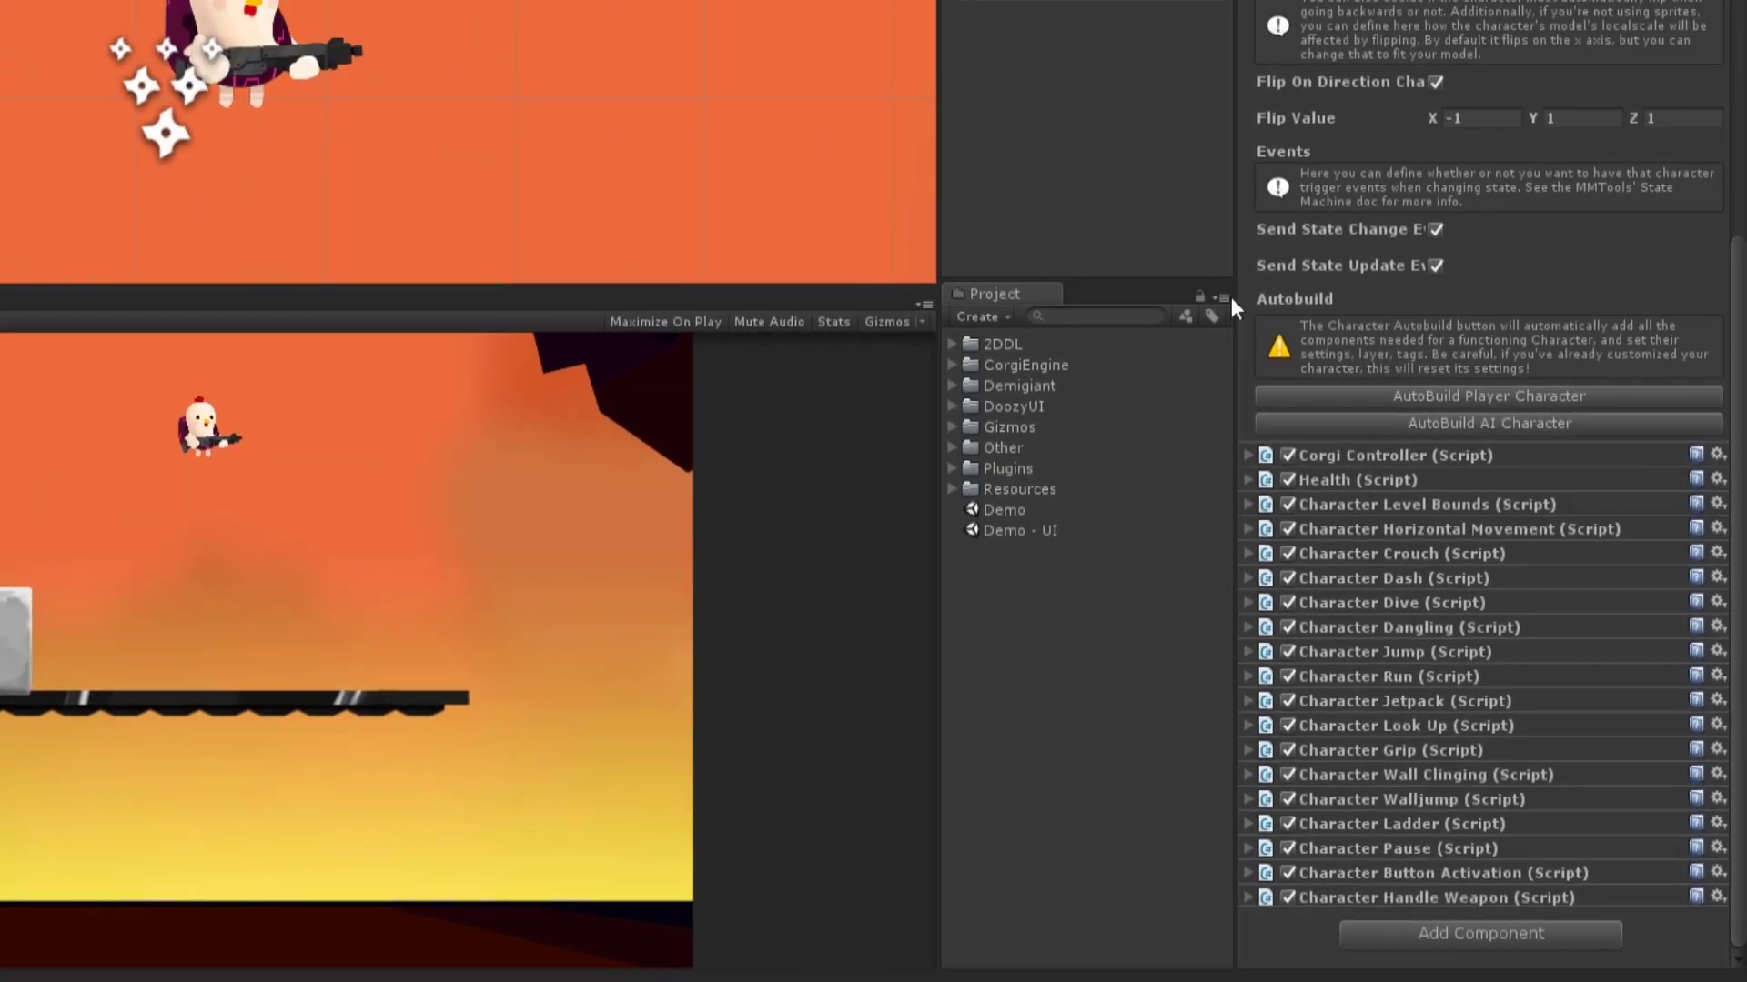
# - Rename space-chicken-base to Player and save it as a prefab in the Project
pyautogui.click(1232, 248)
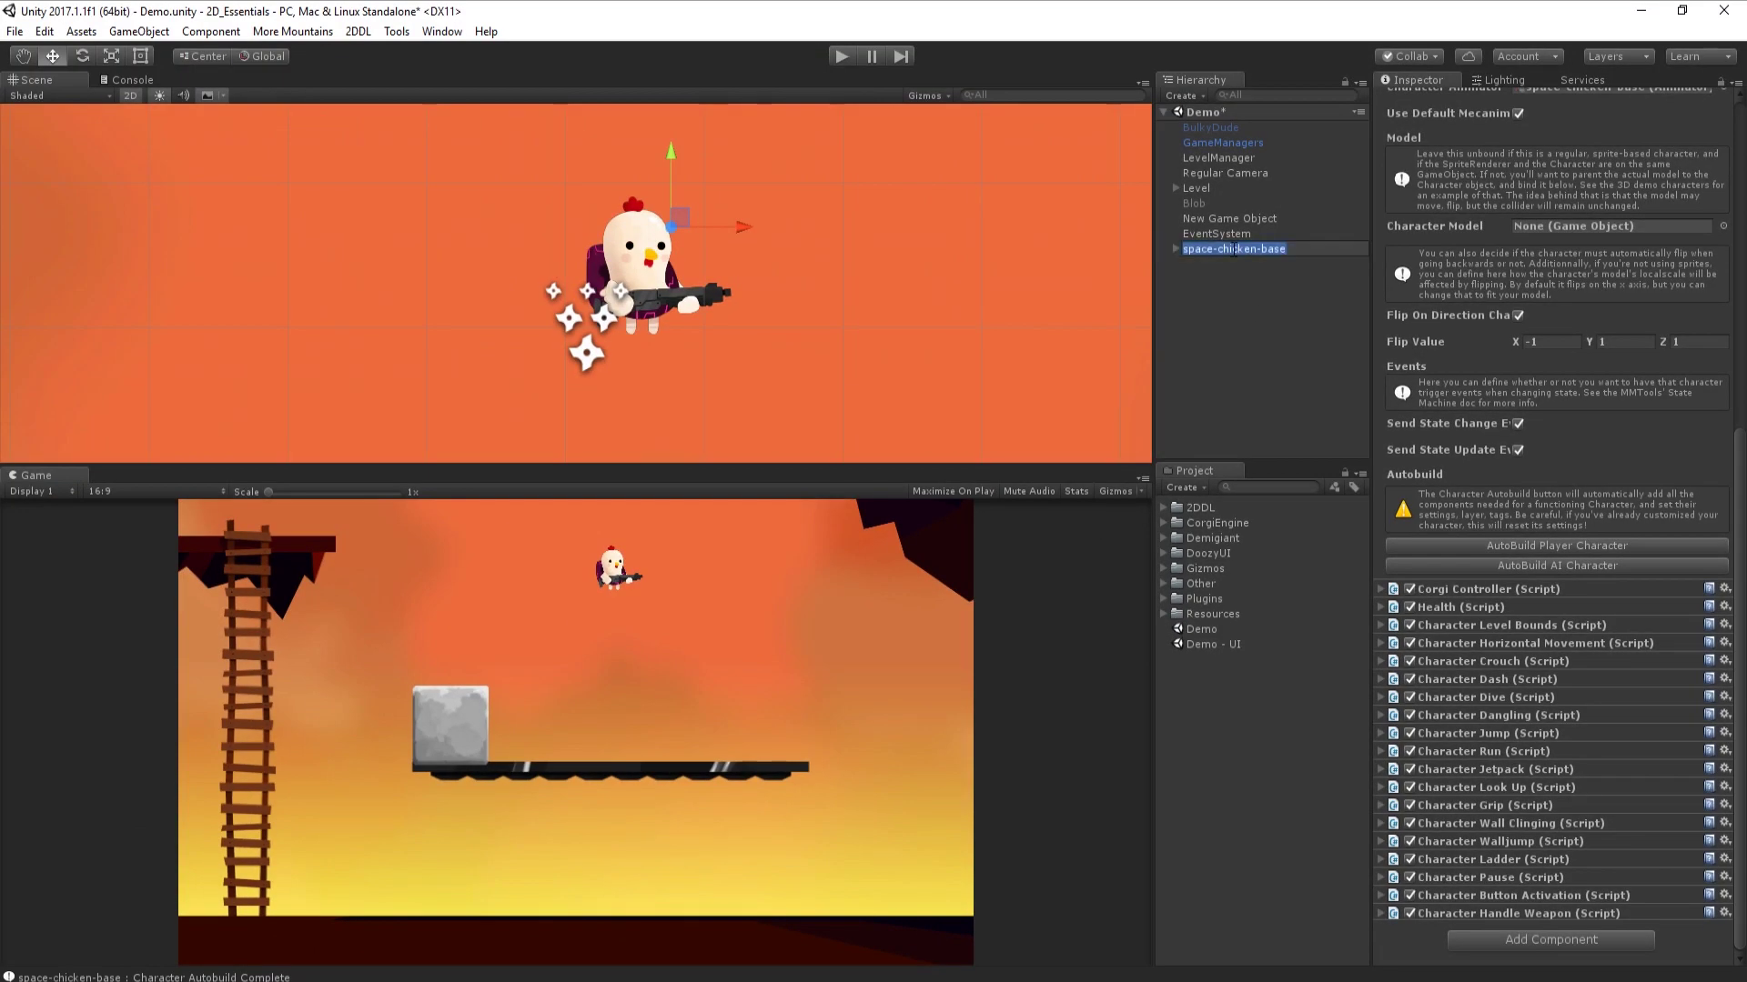
pyautogui.write('Player')
pyautogui.press('Return')
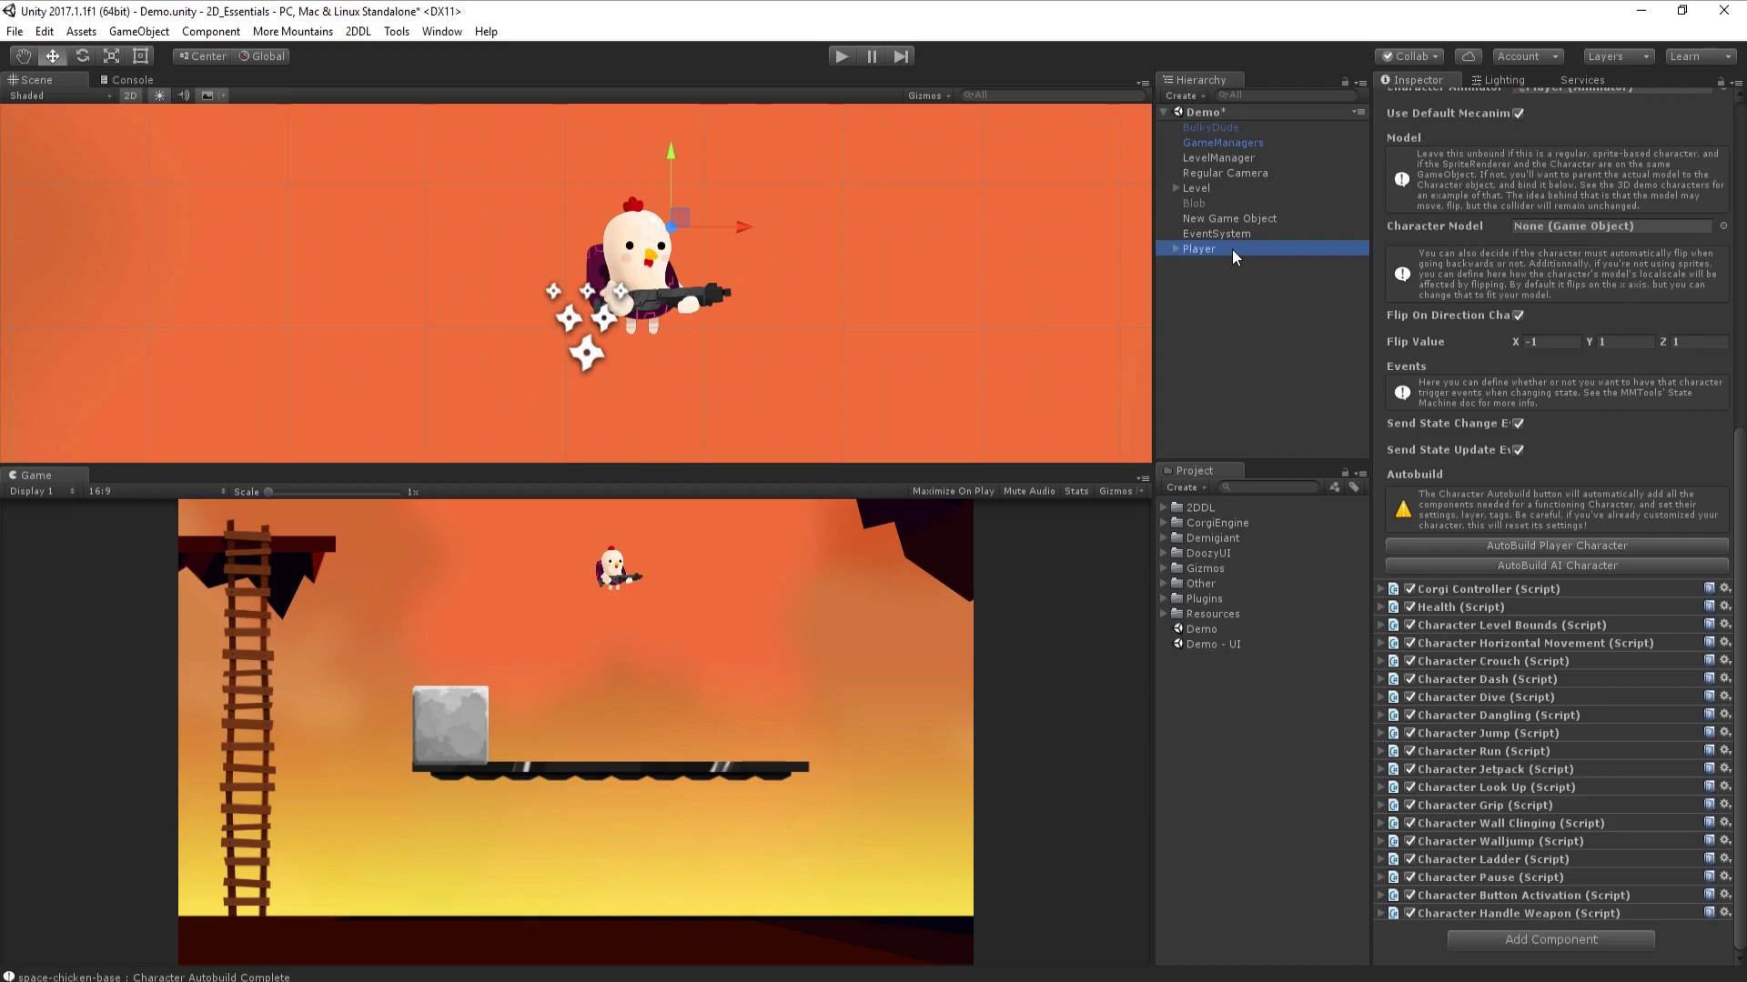
pyautogui.moveTo(1285, 486); pyautogui.dragTo(1256, 735)
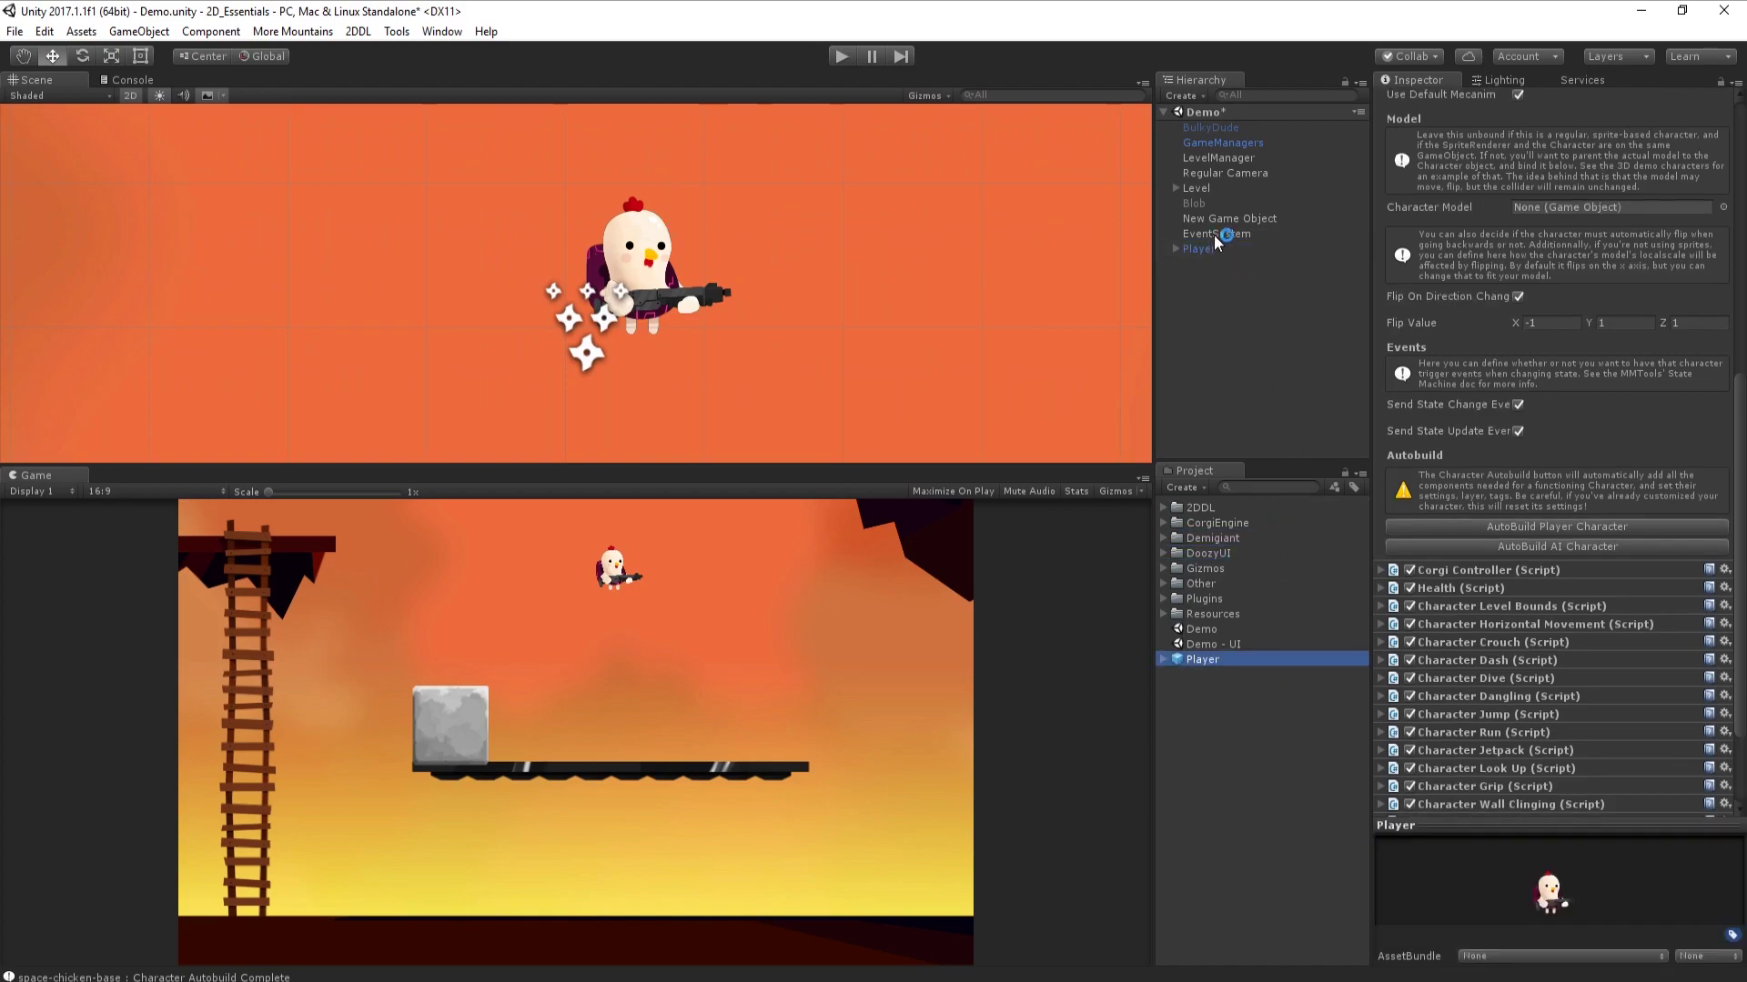
# - Assign the Player prefab to LevelManager's Player Prefabs Element 0 and test-play the level
pyautogui.click(1209, 160)
pyautogui.click(1383, 269)
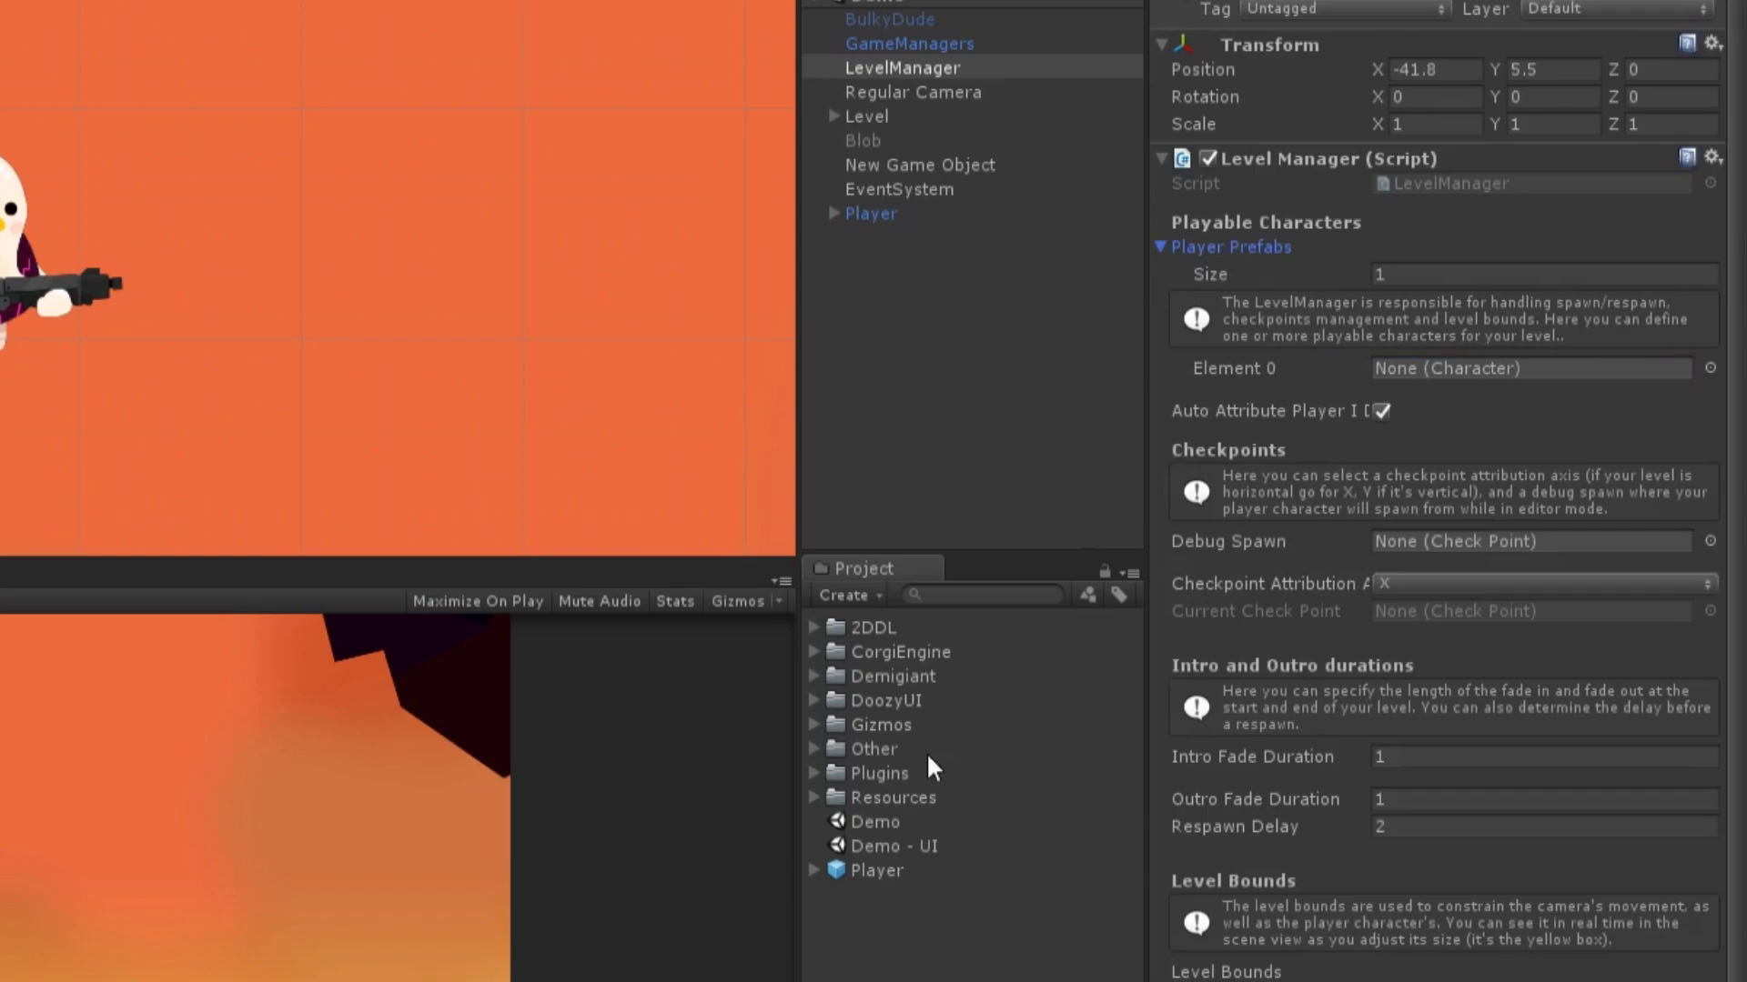
pyautogui.moveTo(873, 869); pyautogui.dragTo(1389, 367)
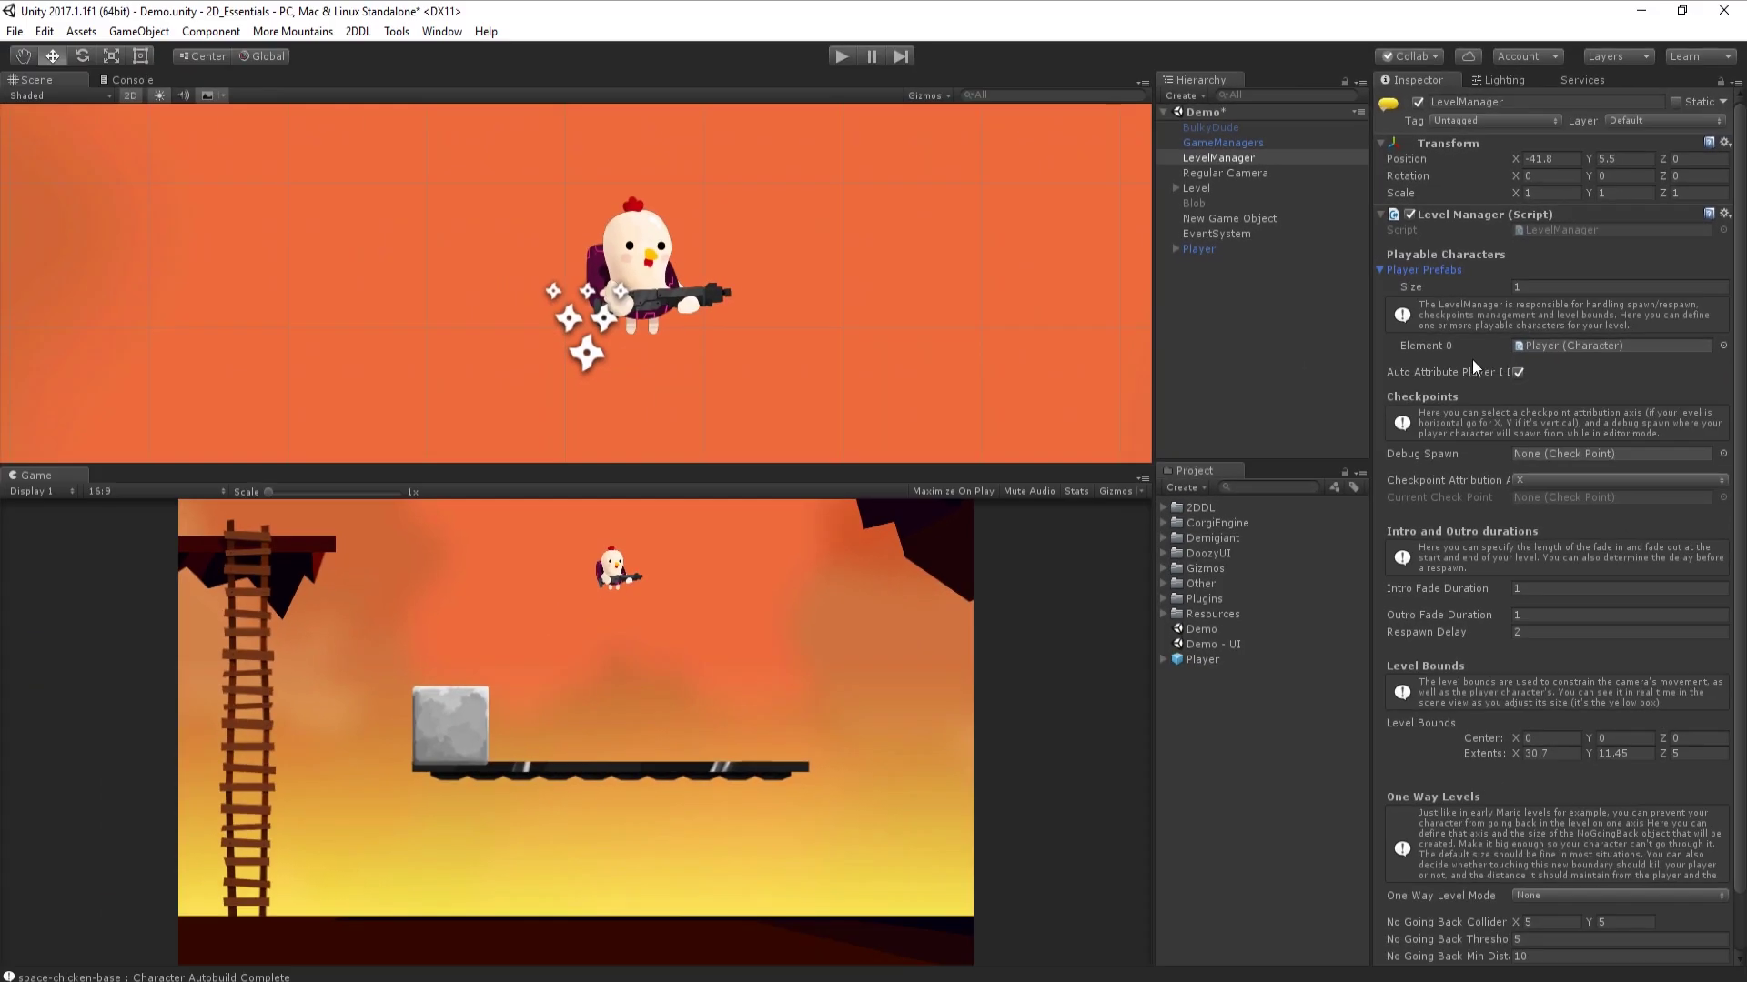
pyautogui.click(841, 56)
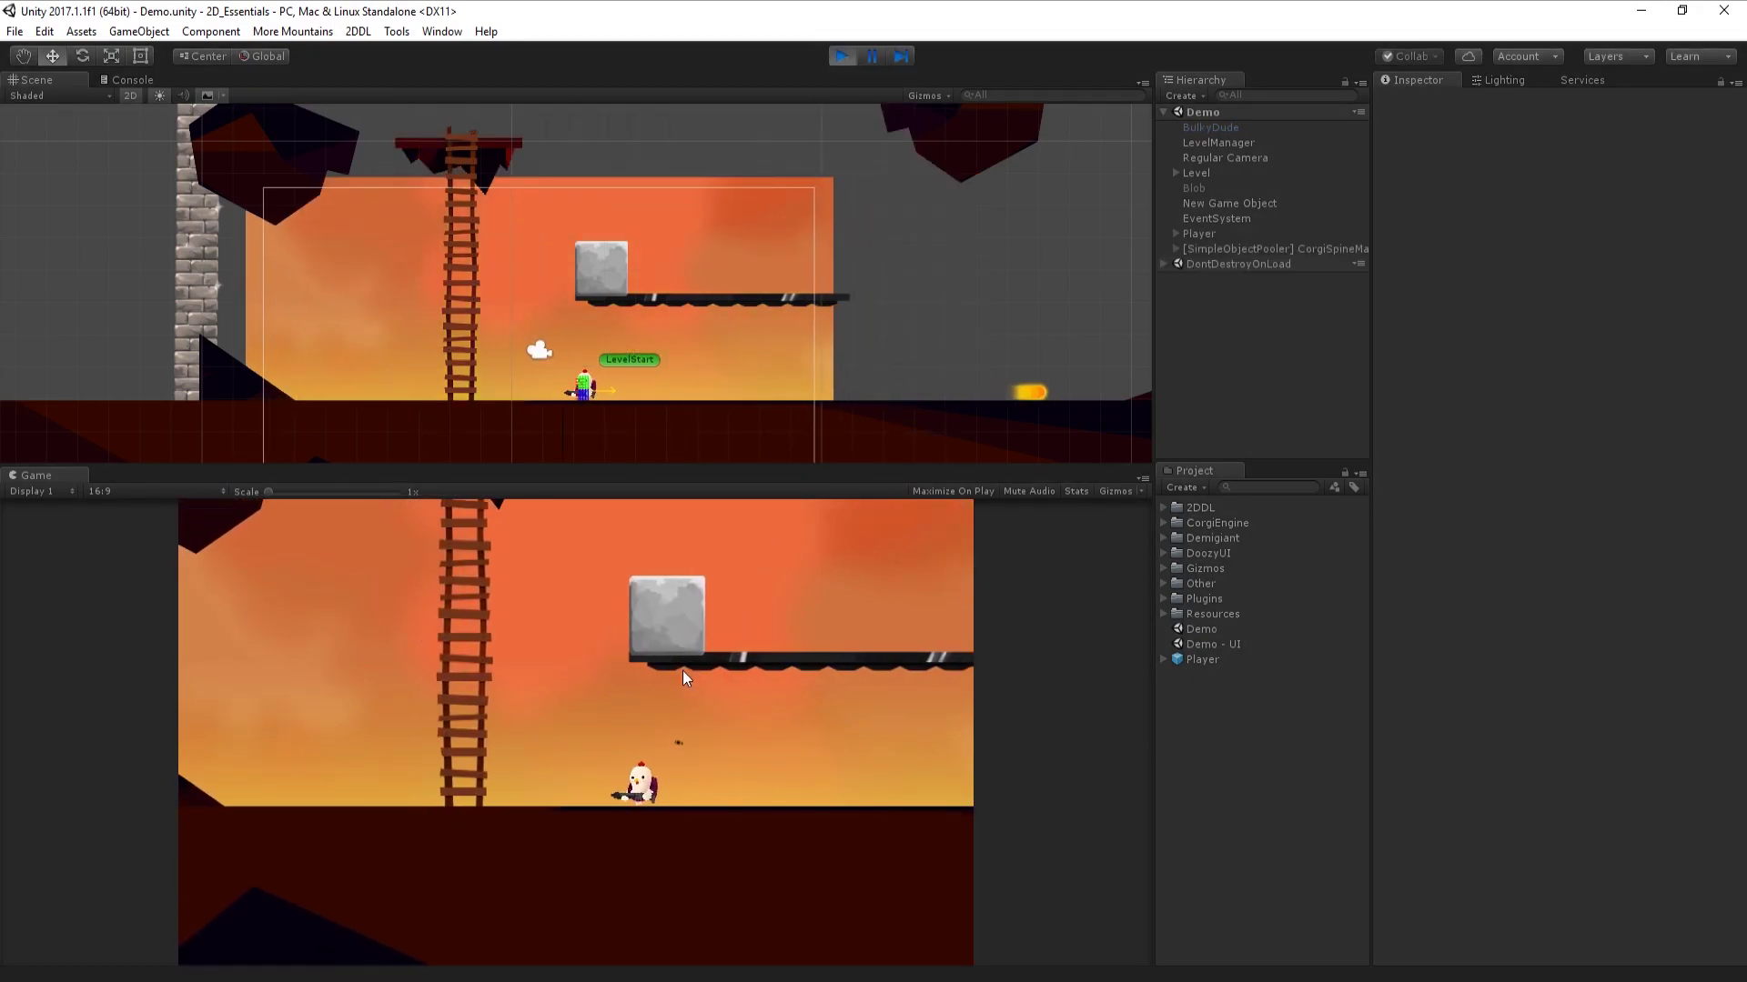
pyautogui.press('Right')
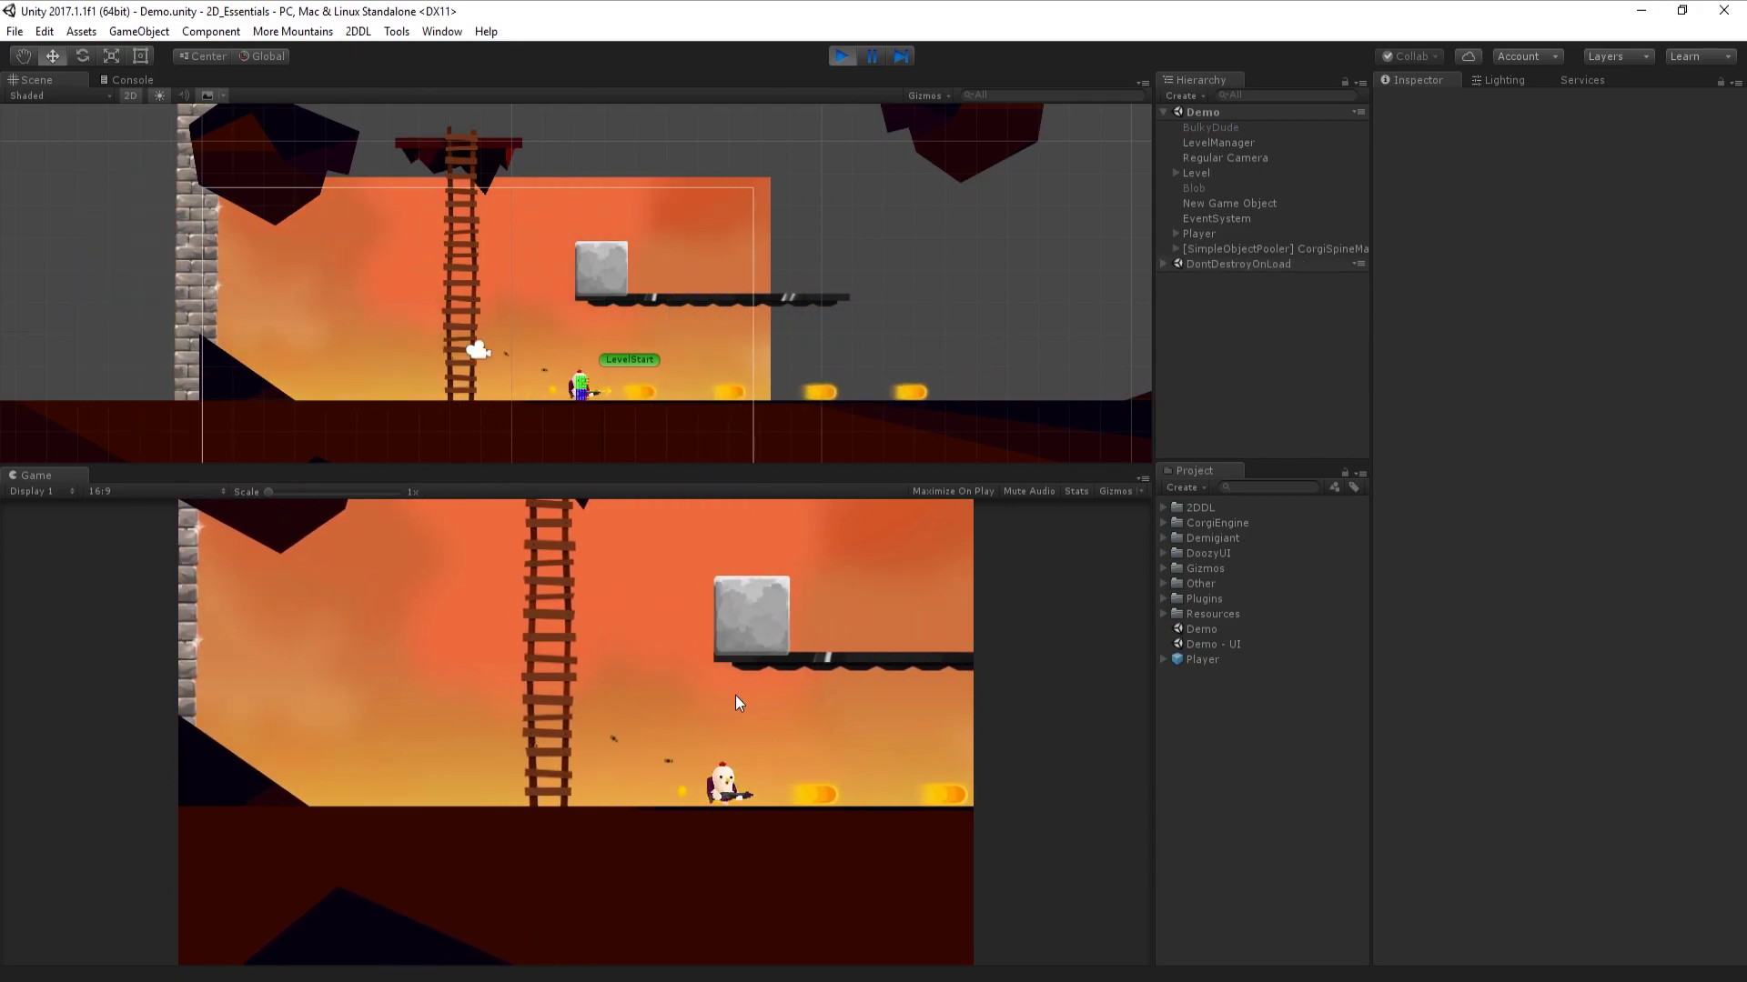
# - Stop play mode and add a Moving Platform script to the floating Platform3 rock
pyautogui.hotkey('ctrl', 'p')
pyautogui.click(874, 182)
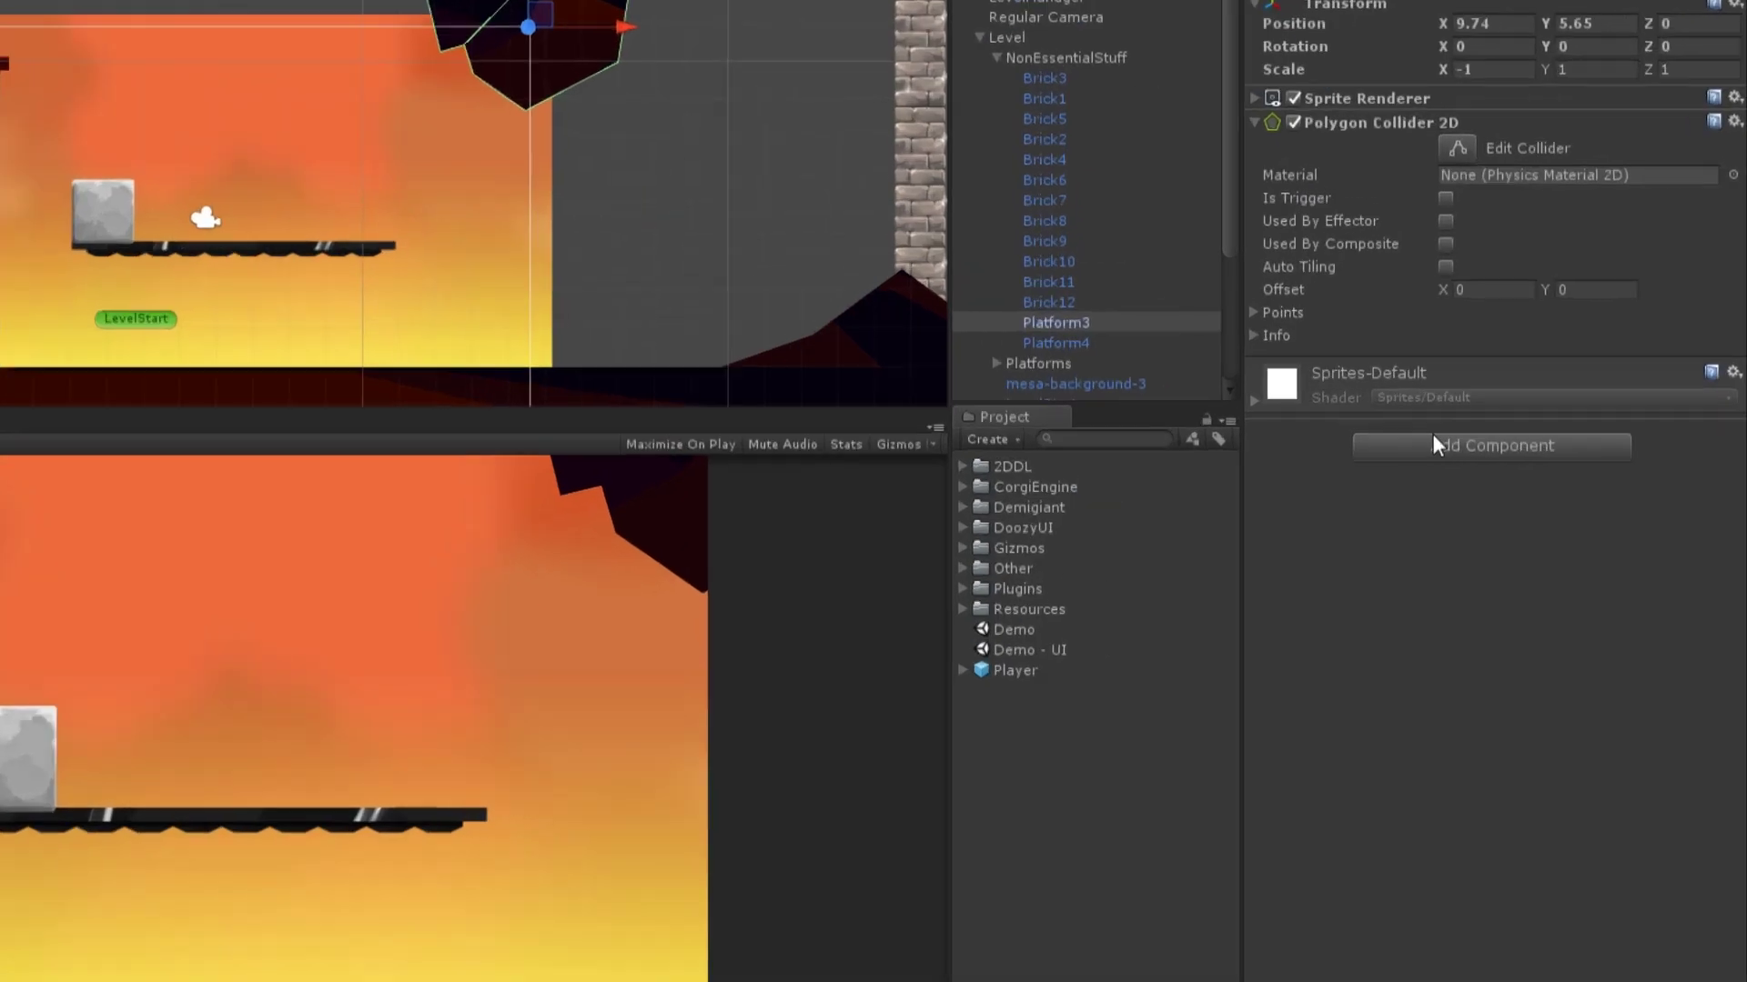
pyautogui.click(1512, 483)
pyautogui.write('moving')
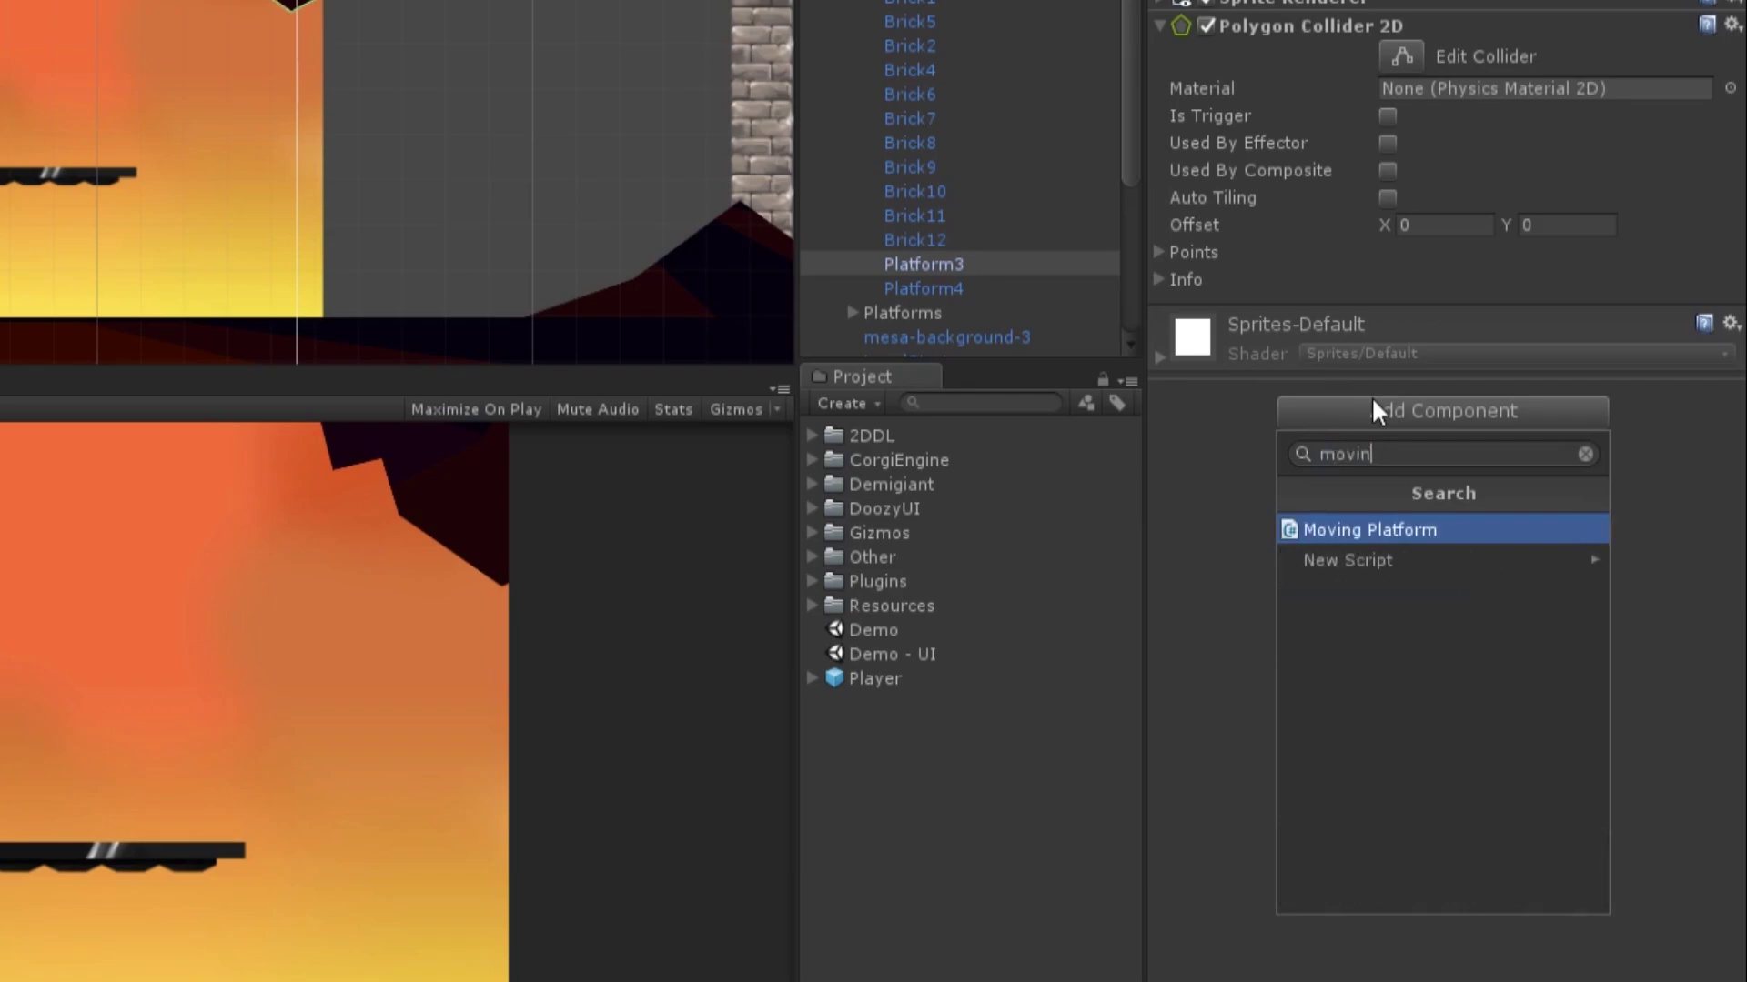
pyautogui.press('Return')
# - Give the path two points and move the second down-left to about X -2.02, Y -5.71
pyautogui.scroll(-3, 1378, 455)
pyautogui.click(1404, 673)
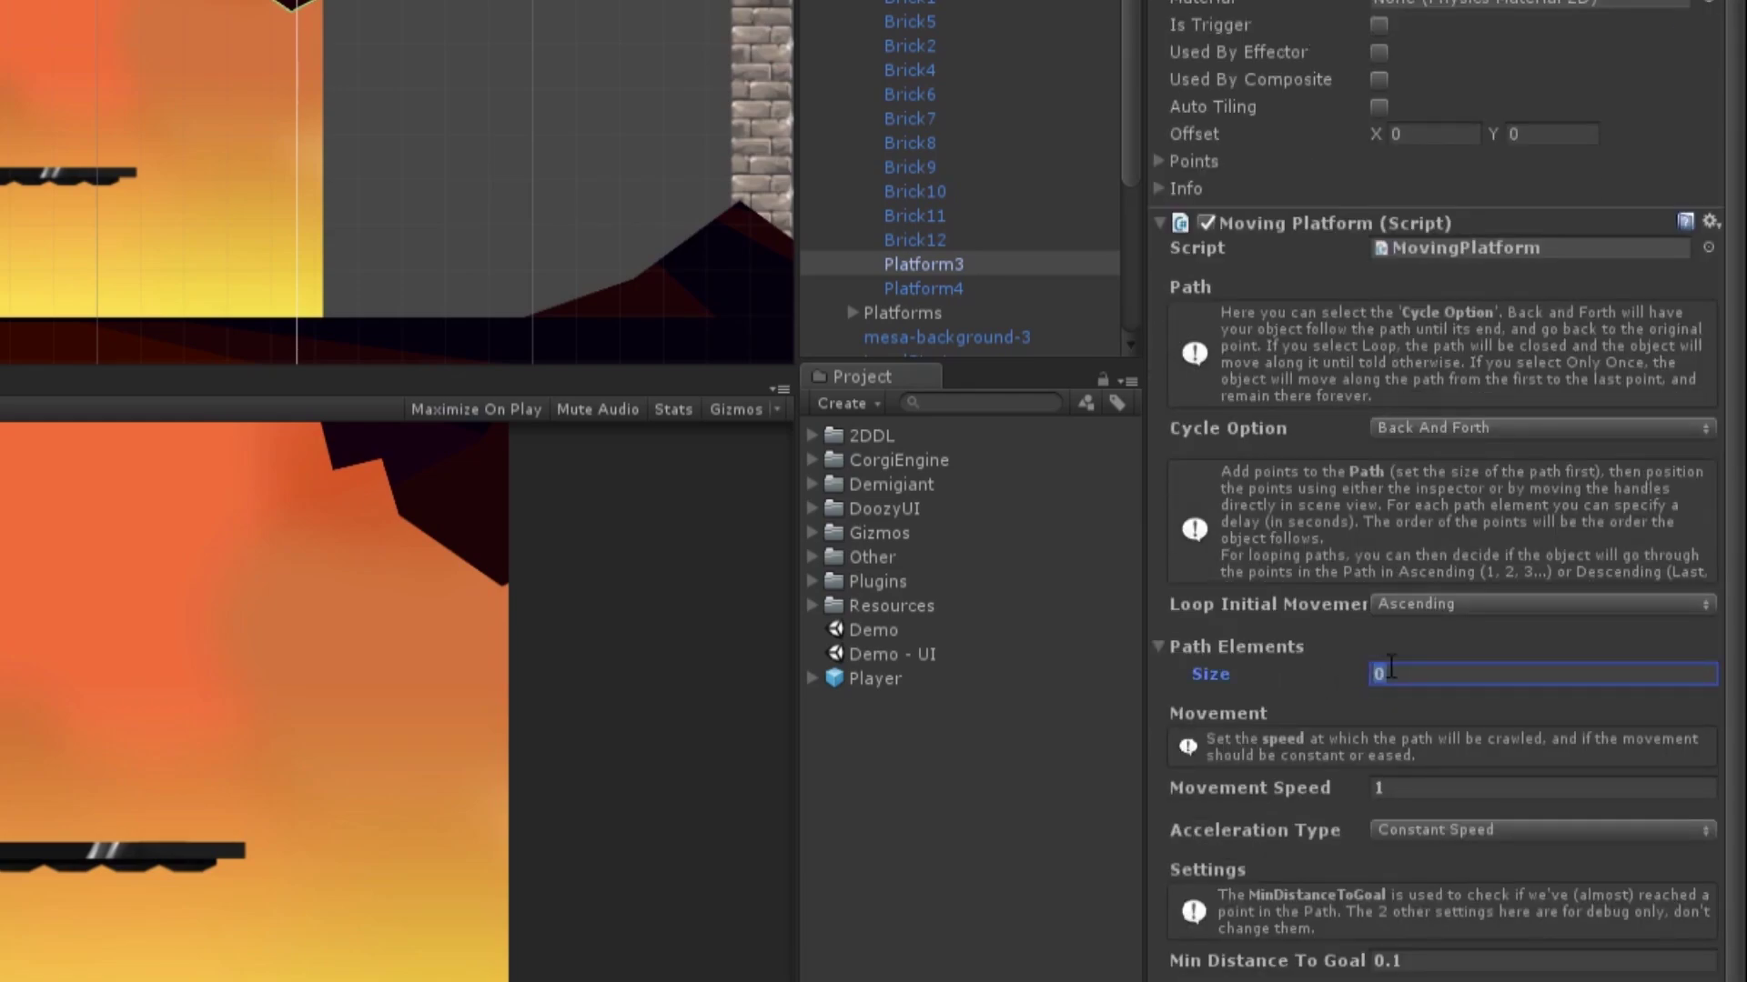
pyautogui.write('2')
pyautogui.press('Return')
pyautogui.moveTo(1493, 729); pyautogui.dragTo(1339, 748)
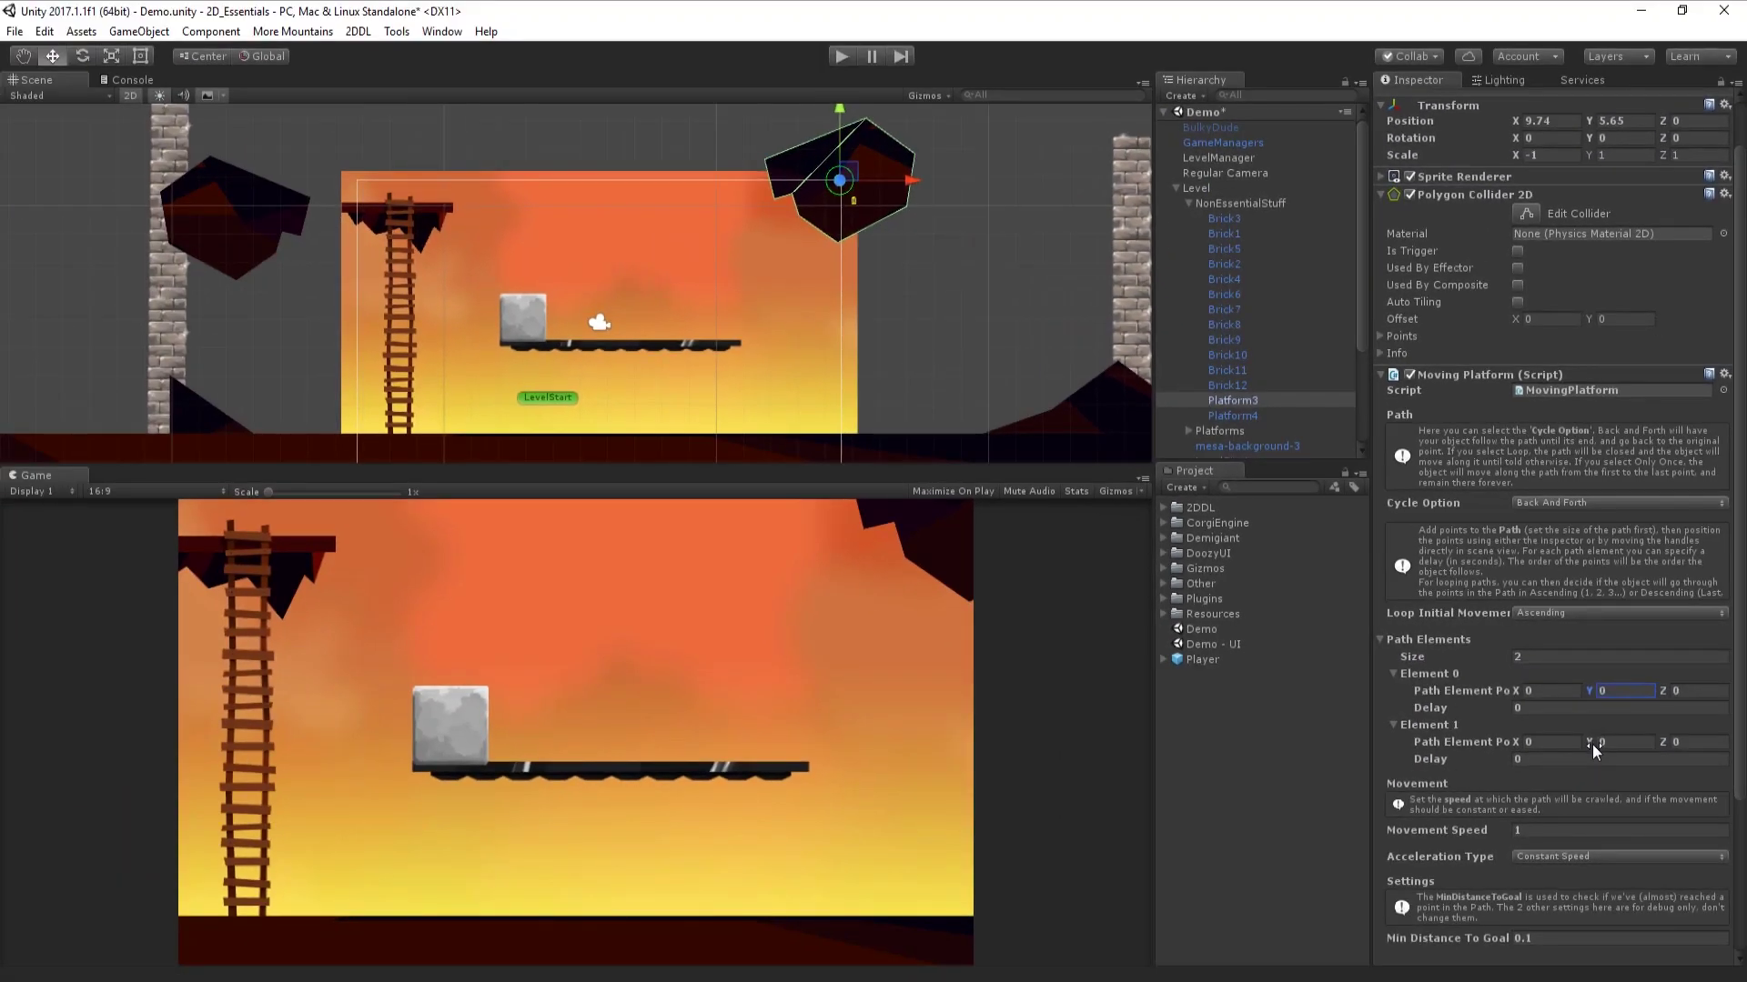
pyautogui.moveTo(1592, 744); pyautogui.dragTo(1433, 766)
pyautogui.moveTo(841, 338)
pyautogui.mouseDown()
pyautogui.moveTo(839, 353)
pyautogui.moveTo(771, 346)
pyautogui.moveTo(844, 356)
pyautogui.moveTo(837, 210)
pyautogui.moveTo(839, 331)
pyautogui.mouseUp()
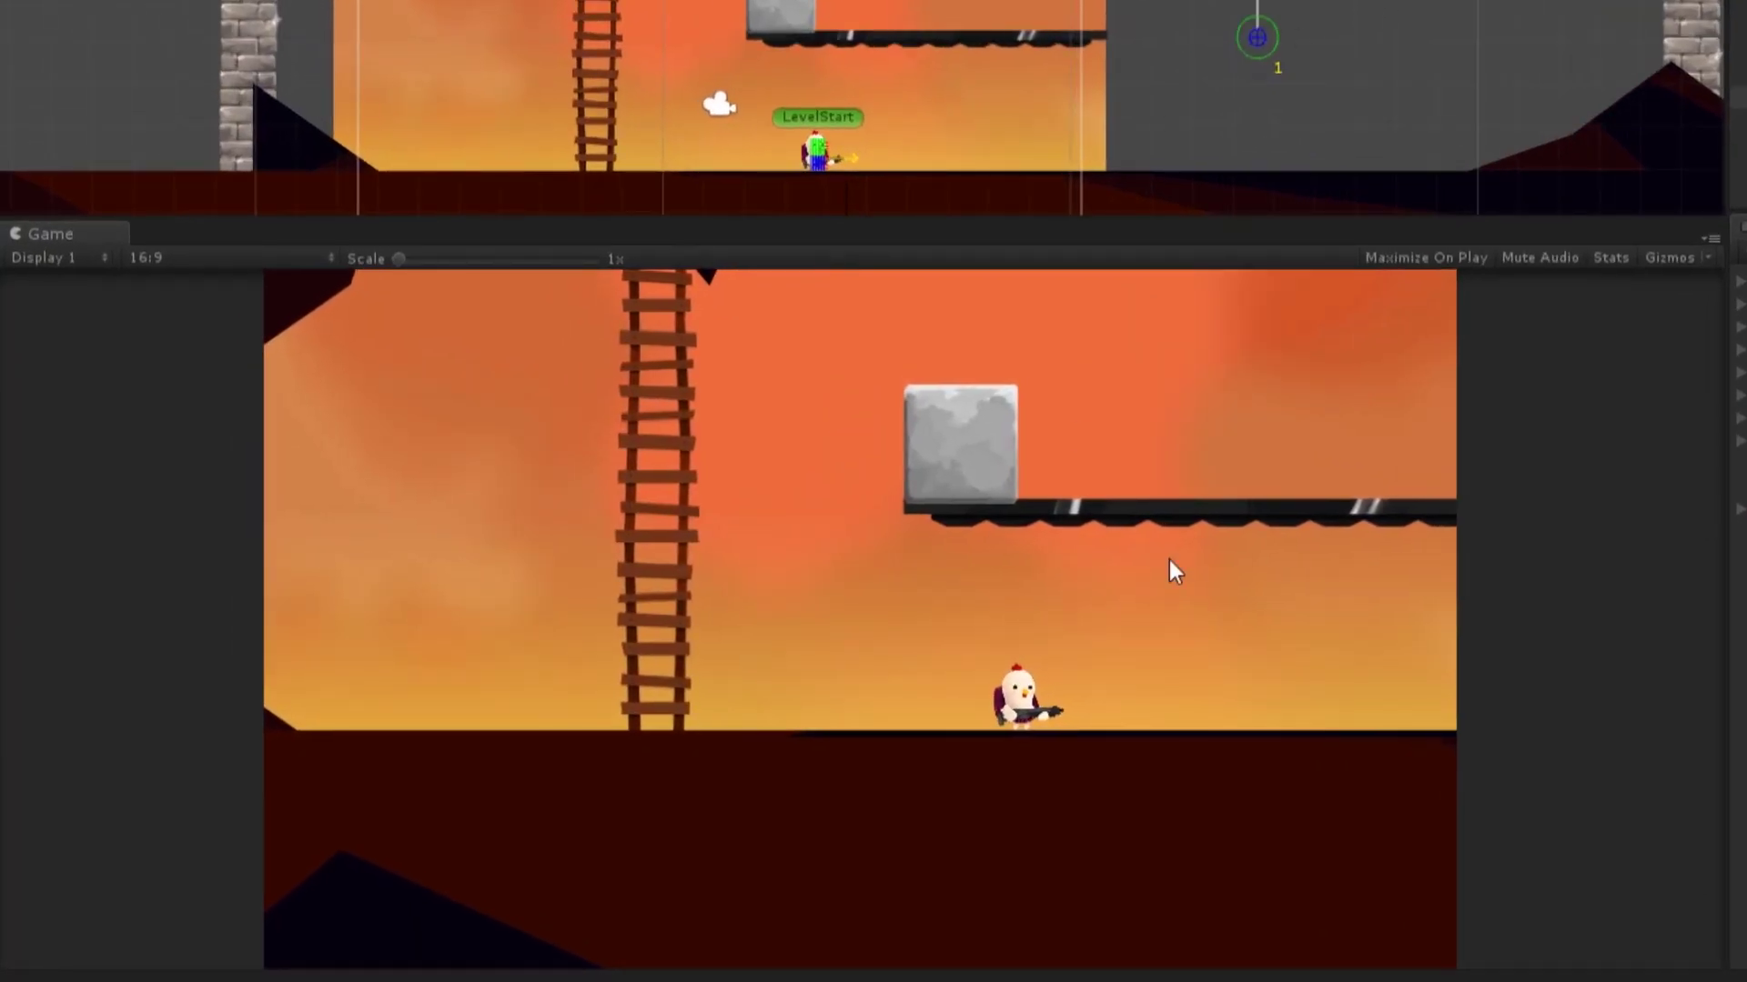
# - Run the chicken onto the moving platform, jump to the floating rock's peak and fire
pyautogui.press('Right')
pyautogui.press('Left')
pyautogui.press('space')
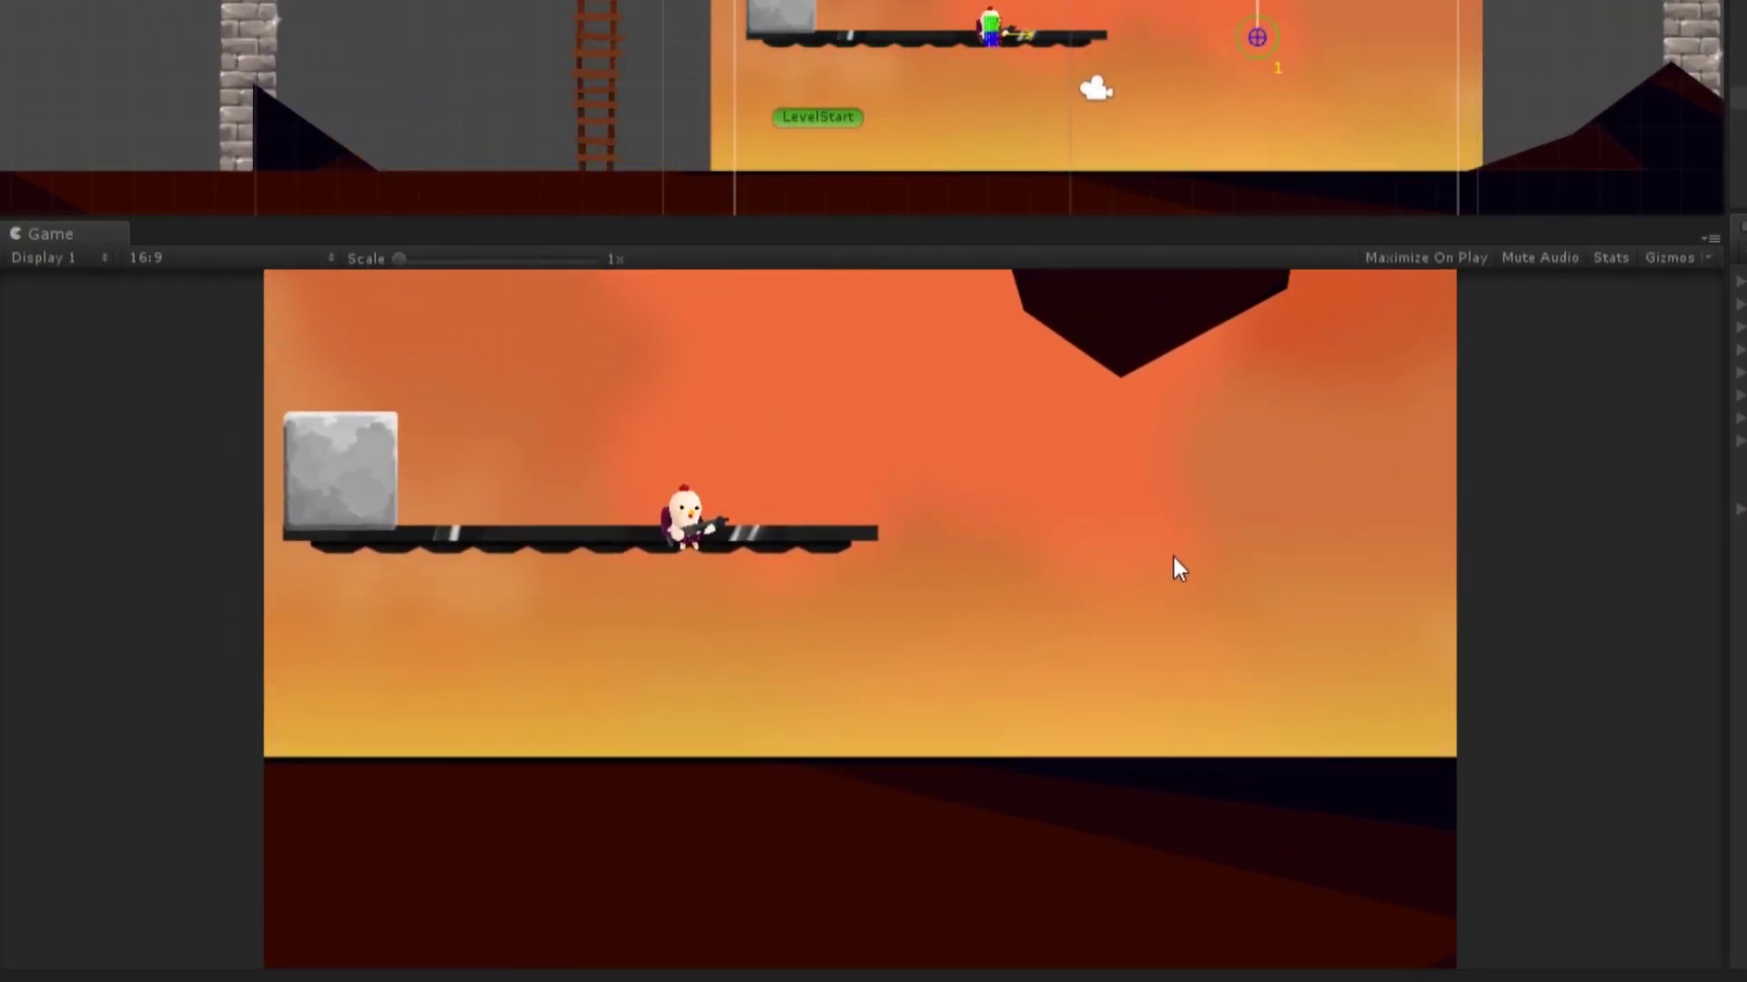
pyautogui.press('Right')
pyautogui.press('space')
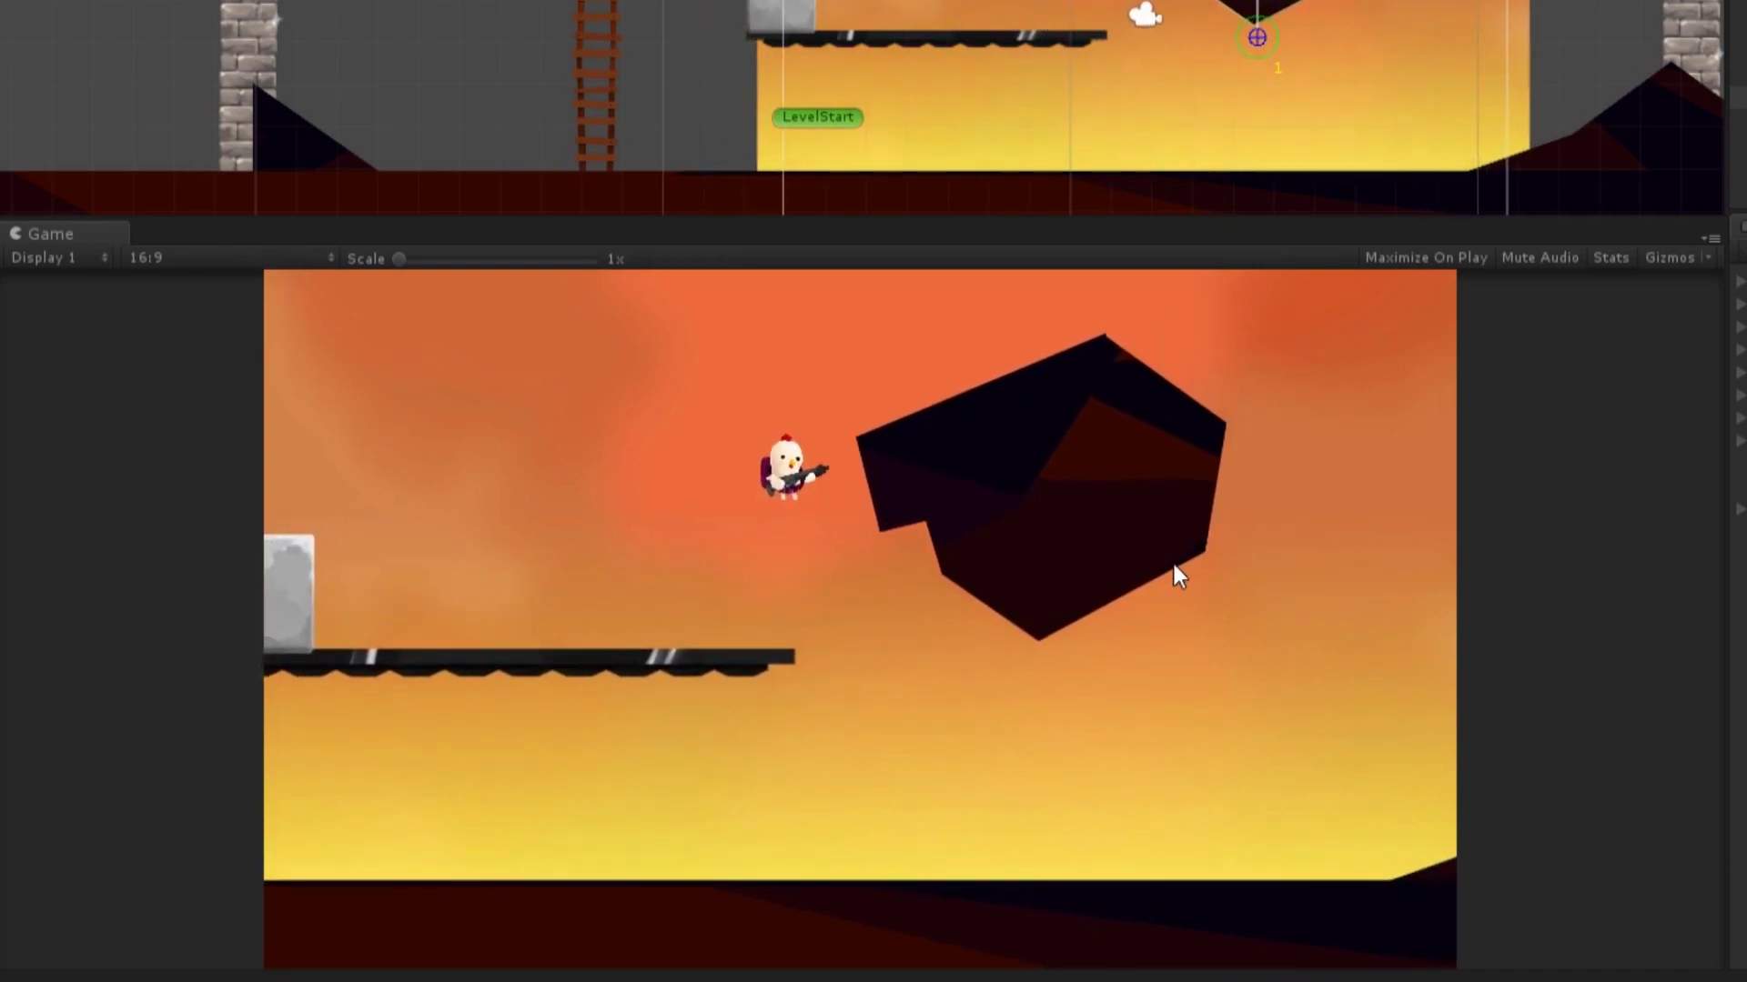
pyautogui.press('Right')
pyautogui.press('ctrl')
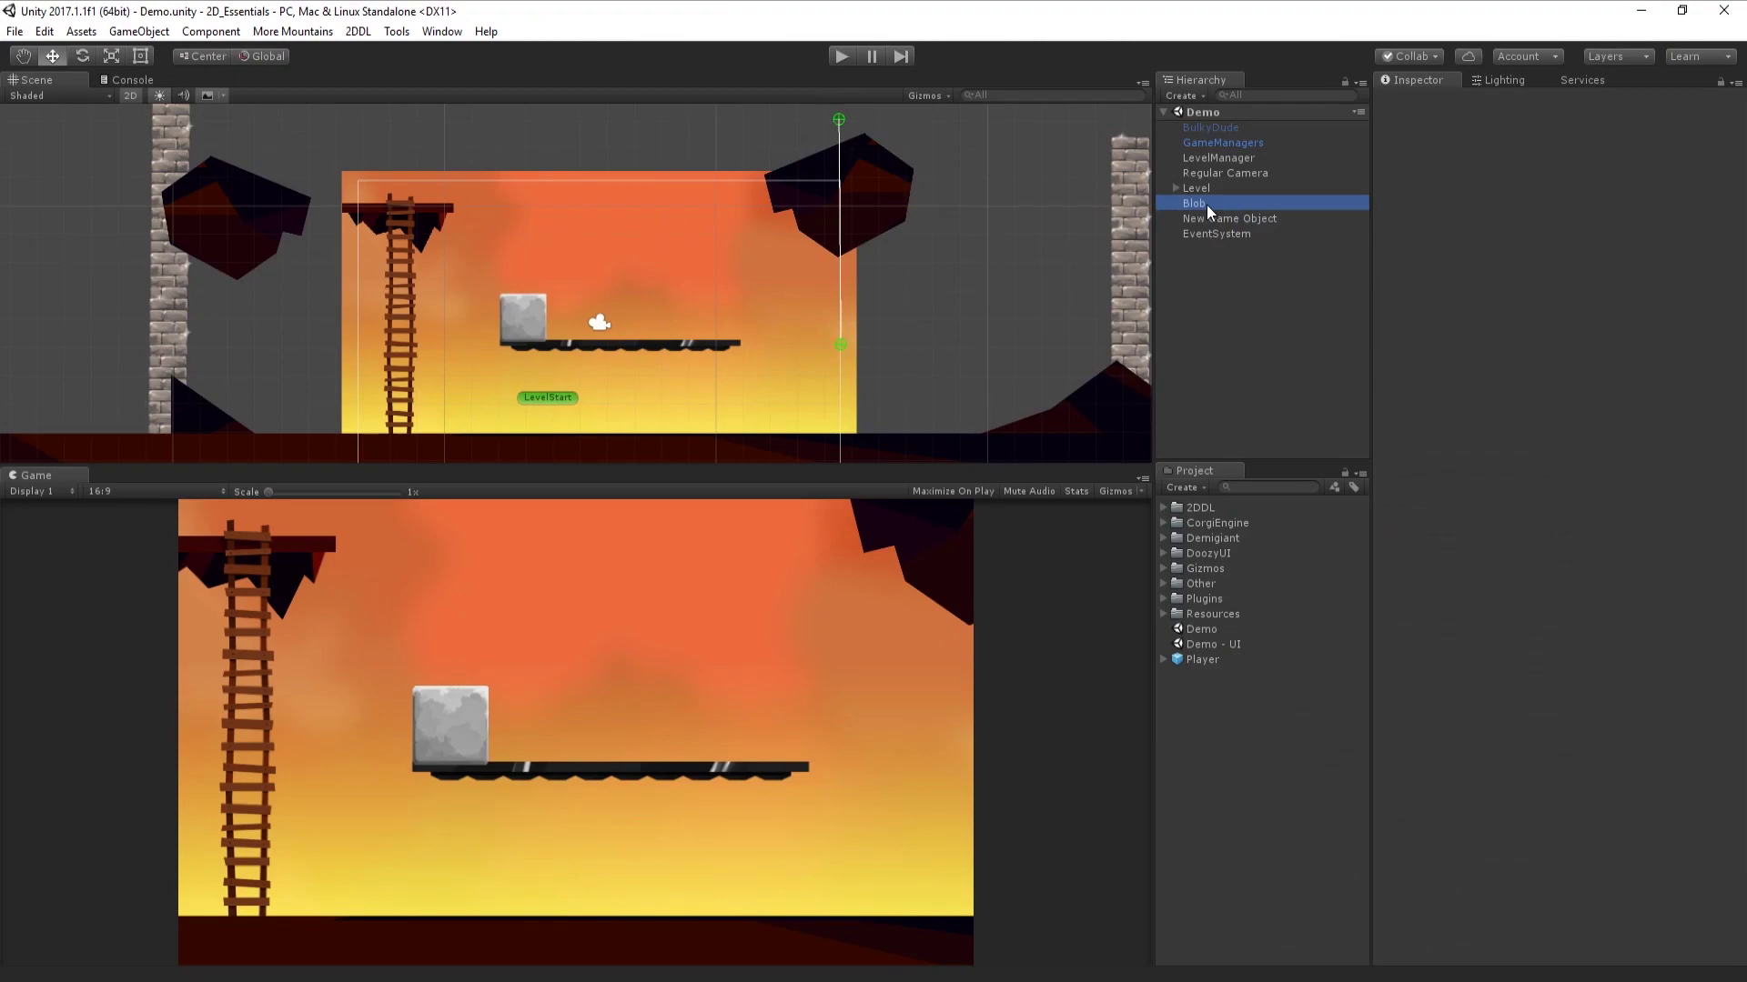
# - Activate the Blob, add the AI Walk script and AutoBuild it as an AI character
pyautogui.click(1206, 204)
pyautogui.click(1414, 102)
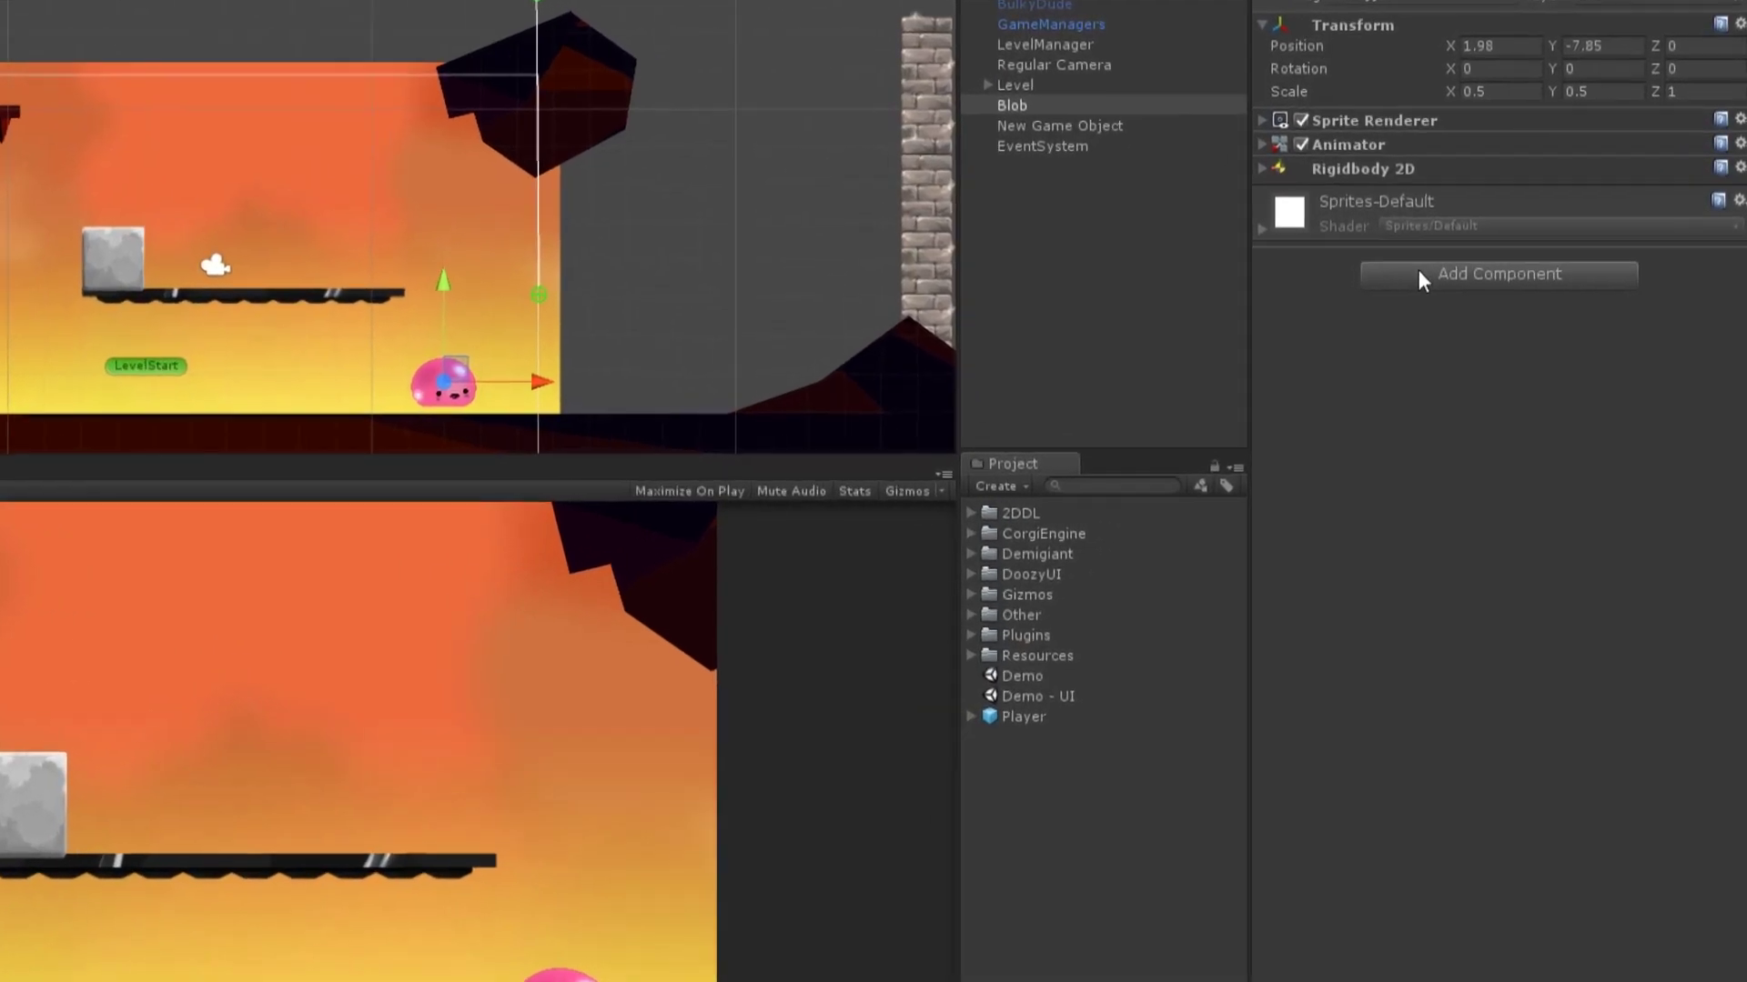
pyautogui.click(1495, 330)
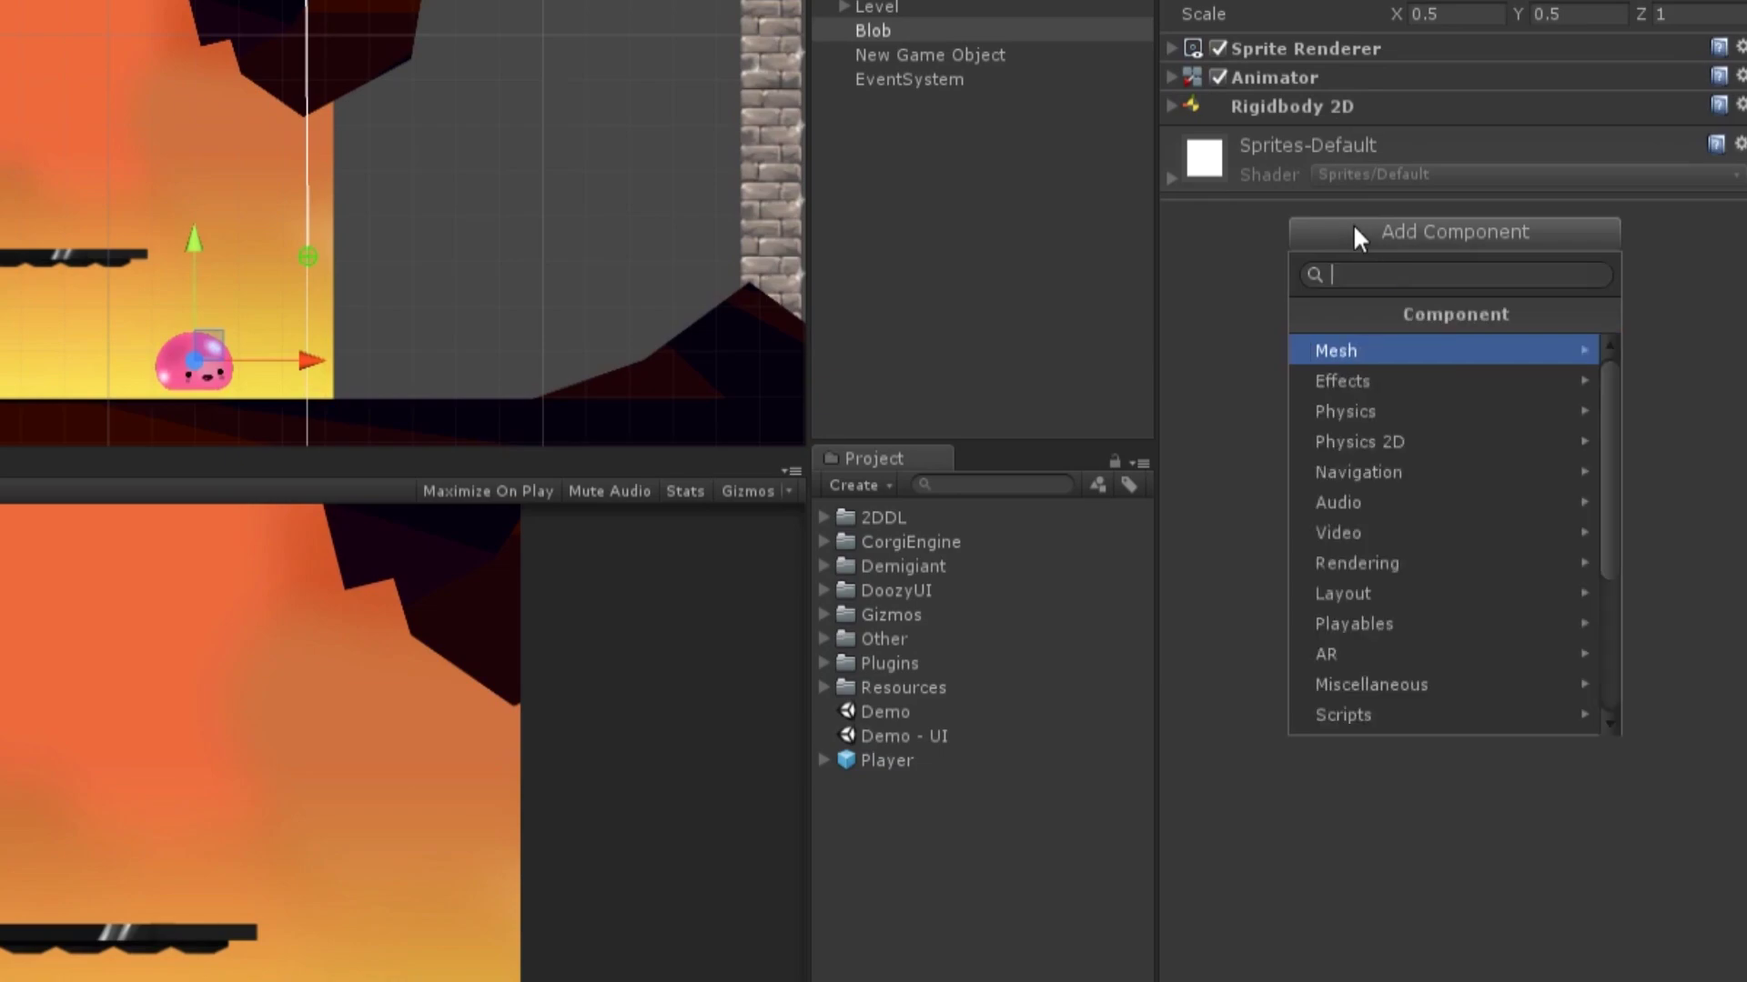
pyautogui.write('walk')
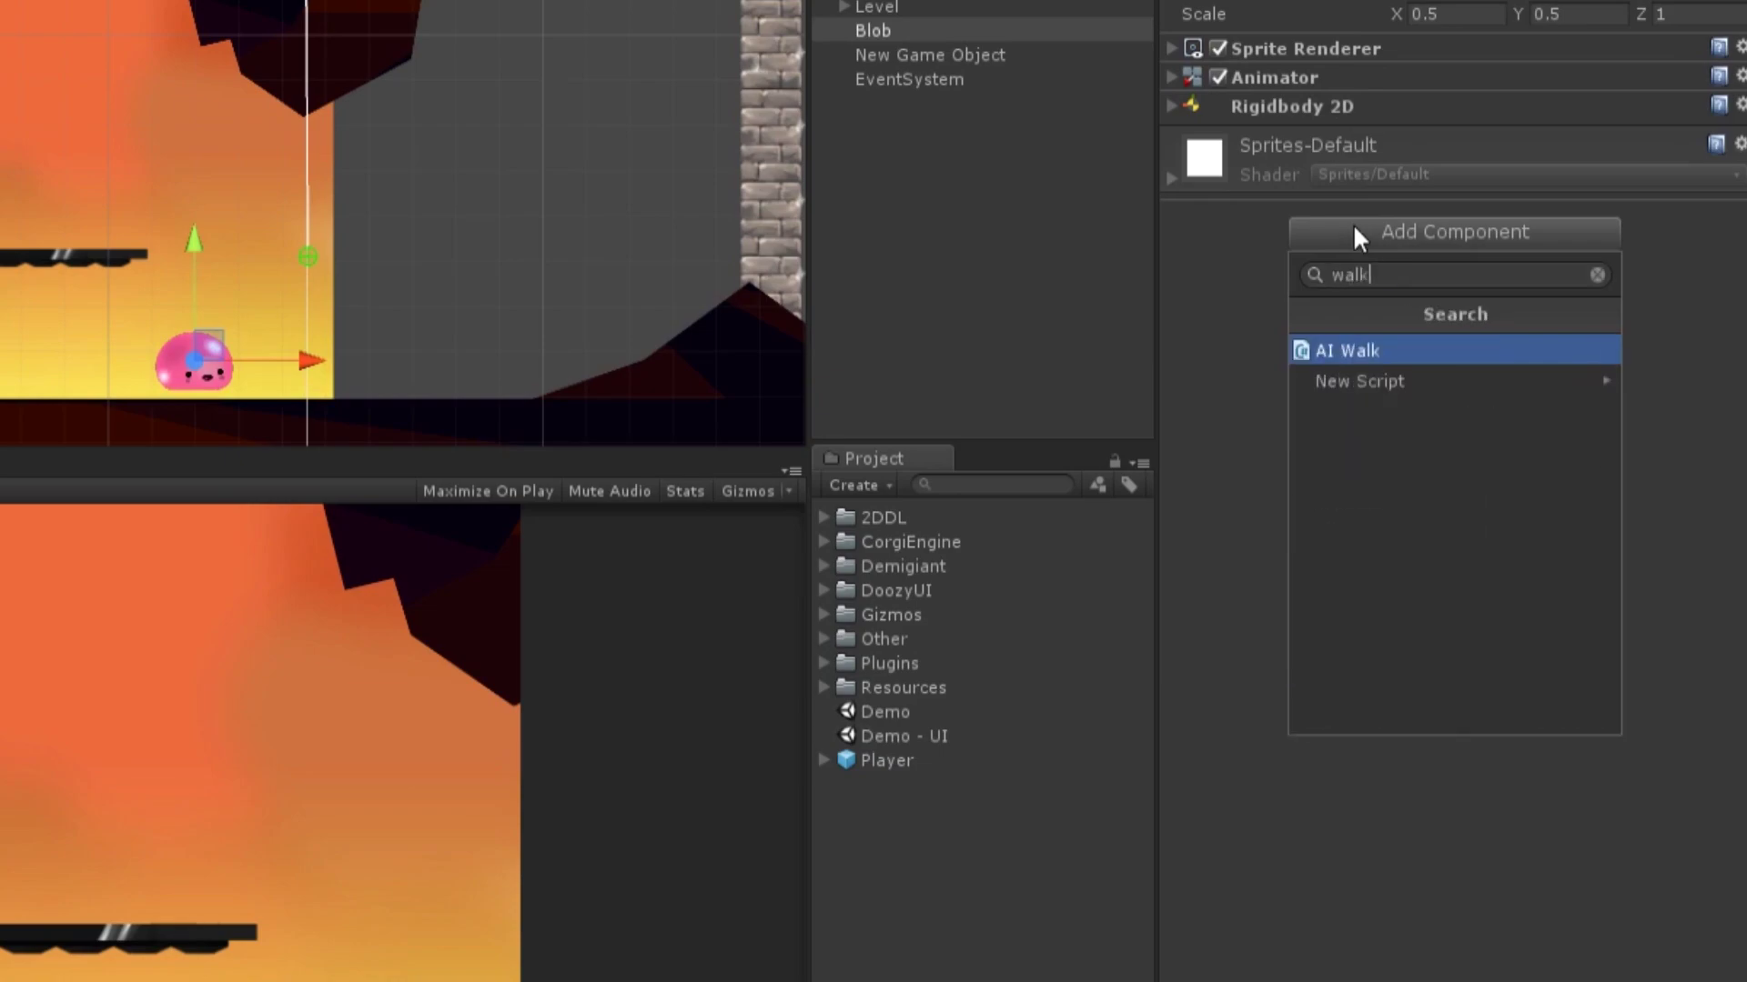
pyautogui.press('Return')
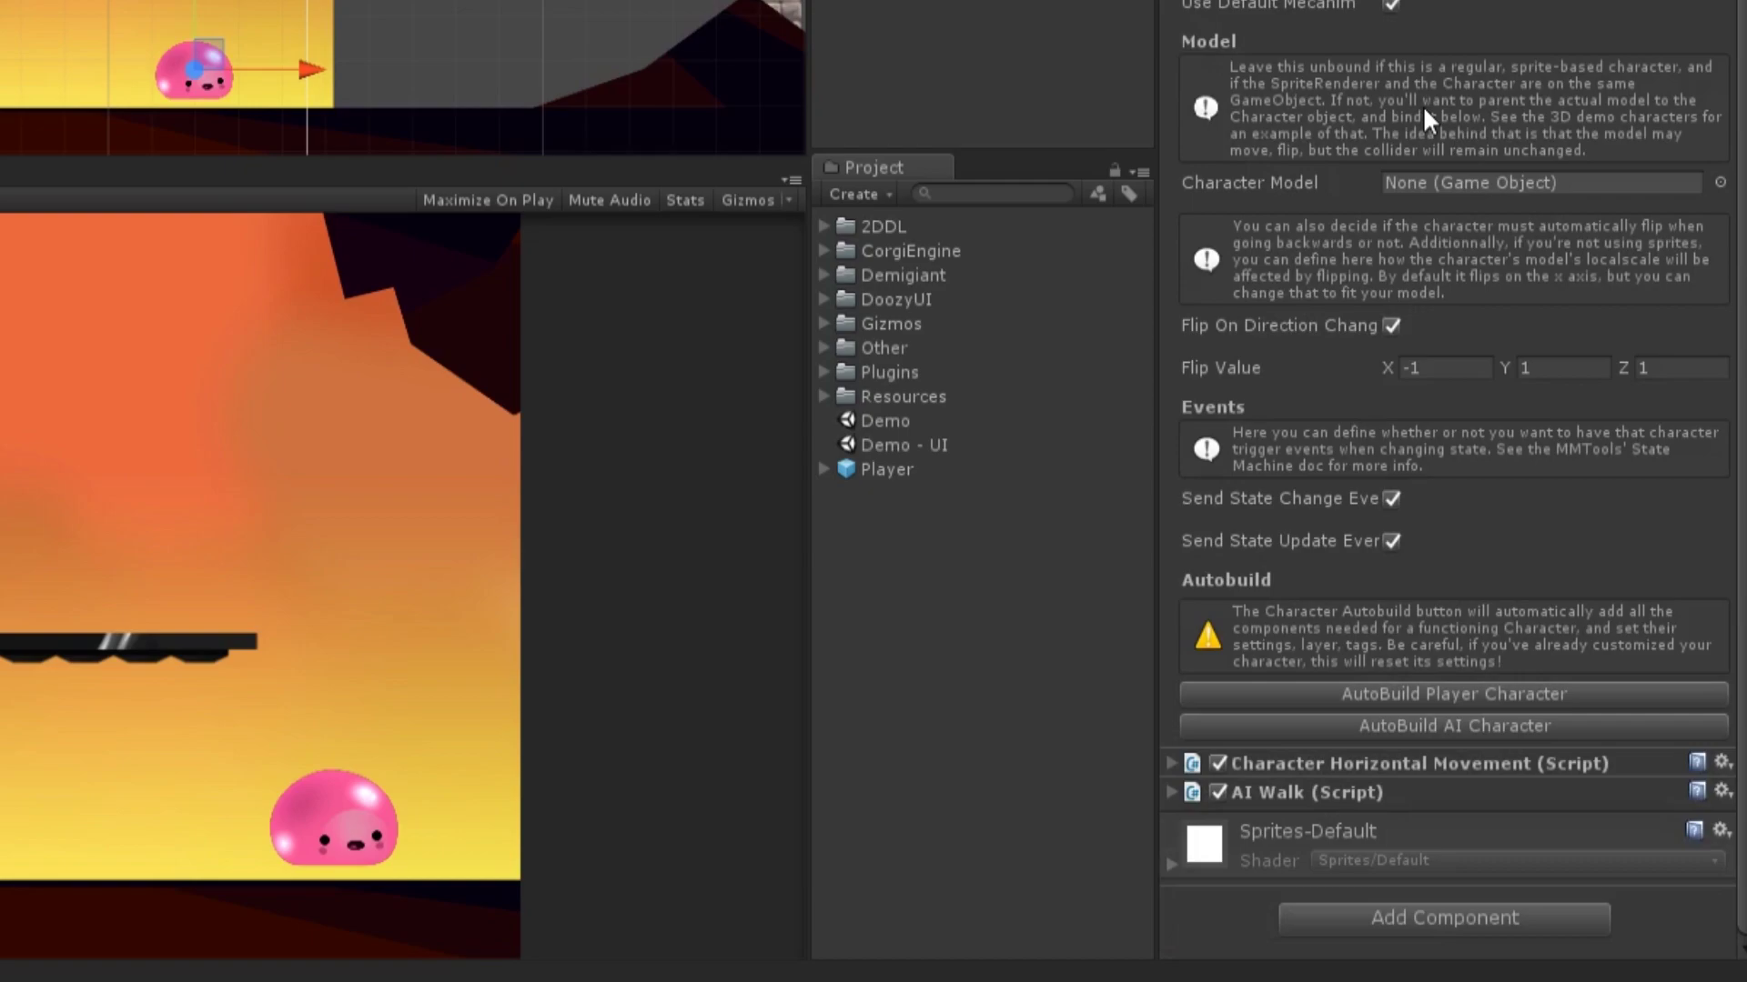
pyautogui.click(1444, 728)
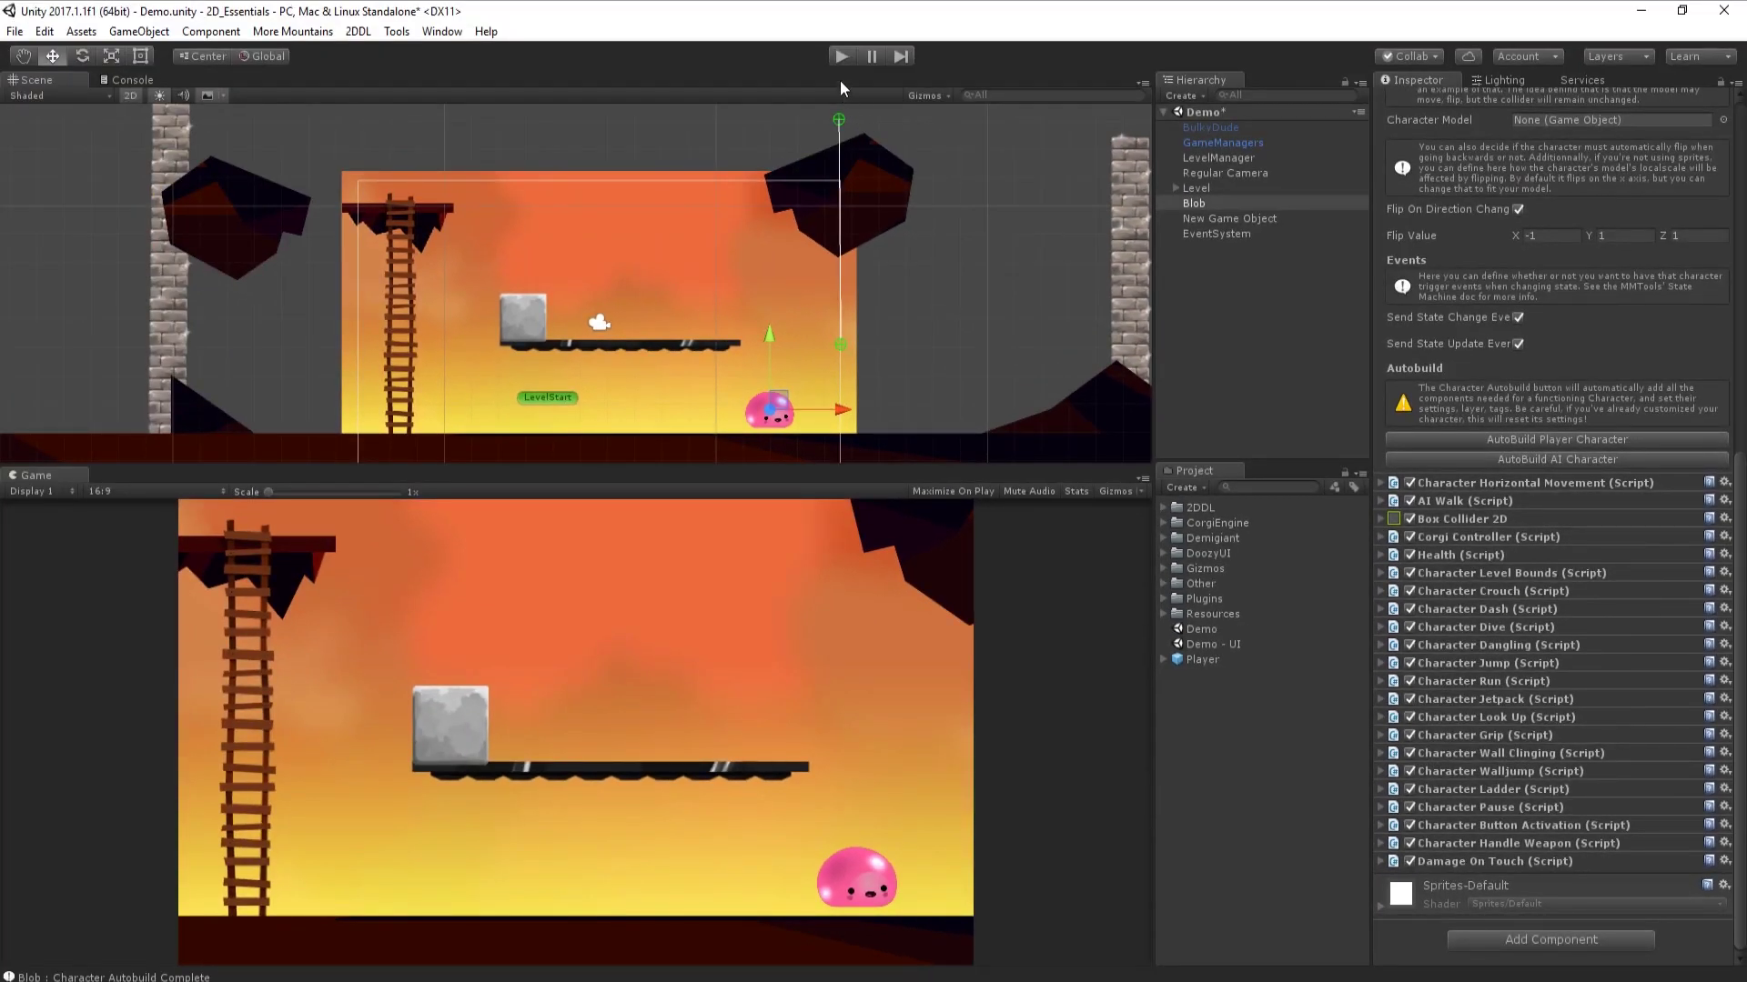
# - Play-test the level, jumping the chicken over the slope and shooting the Blob
pyautogui.click(838, 60)
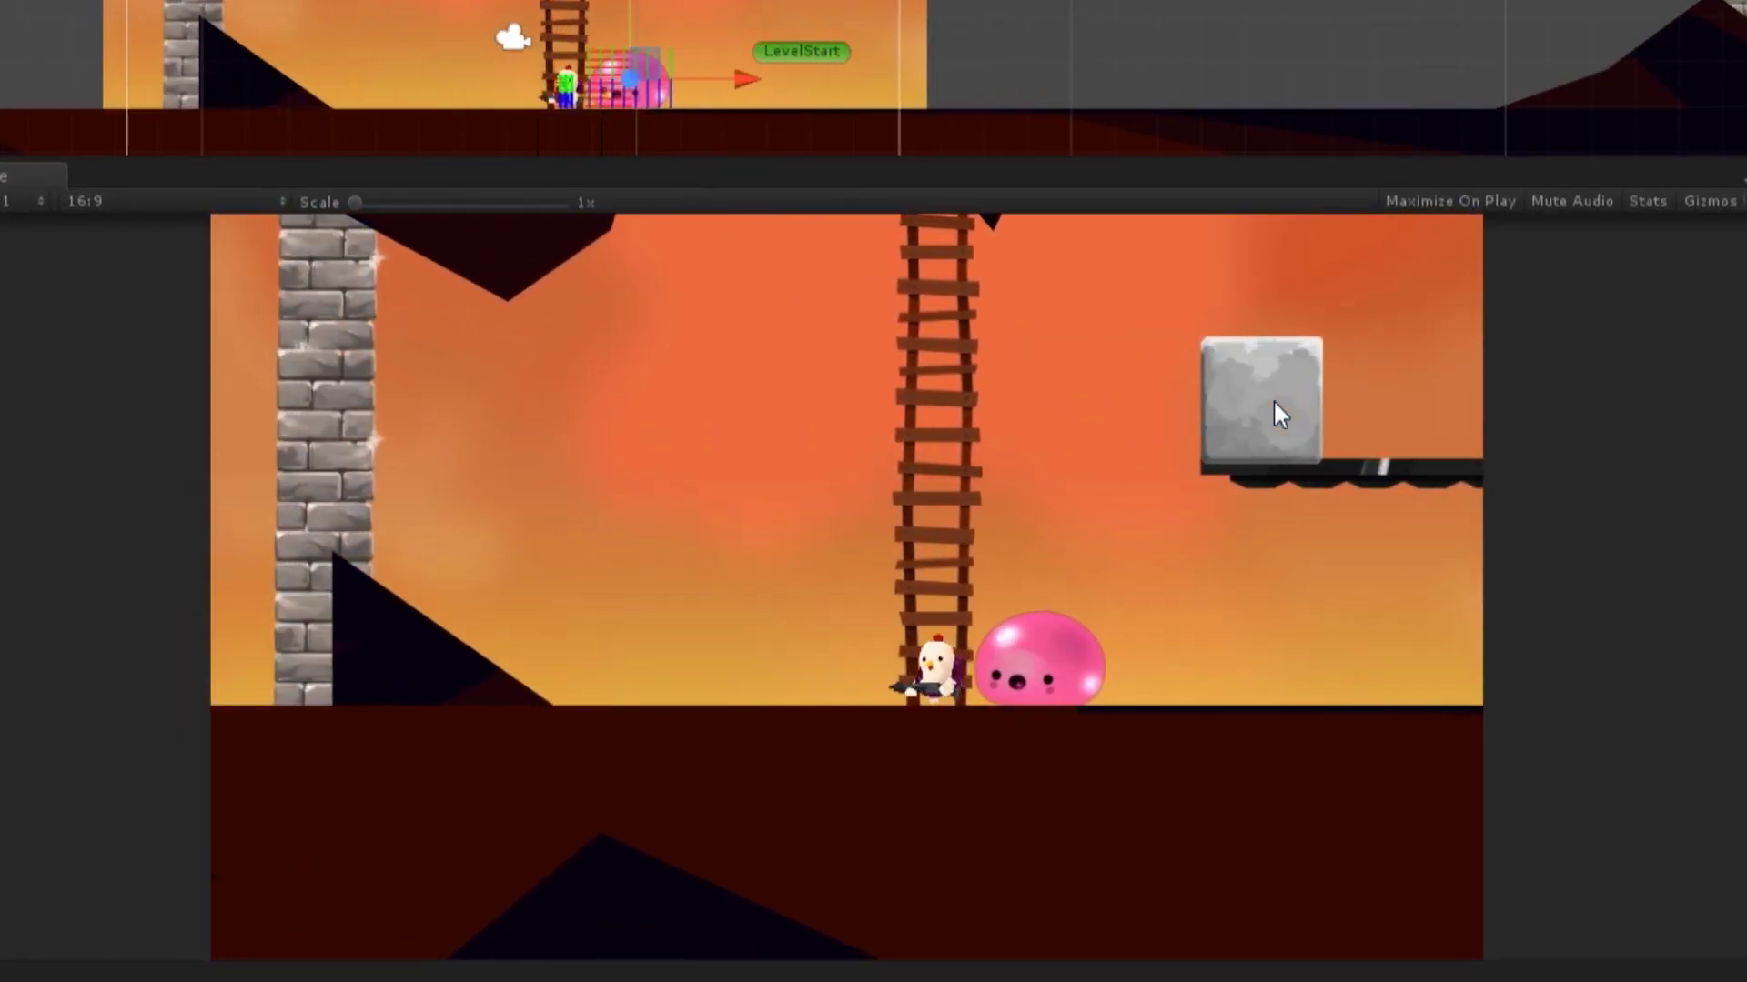
pyautogui.press('Left')
pyautogui.press('space')
pyautogui.press('Right')
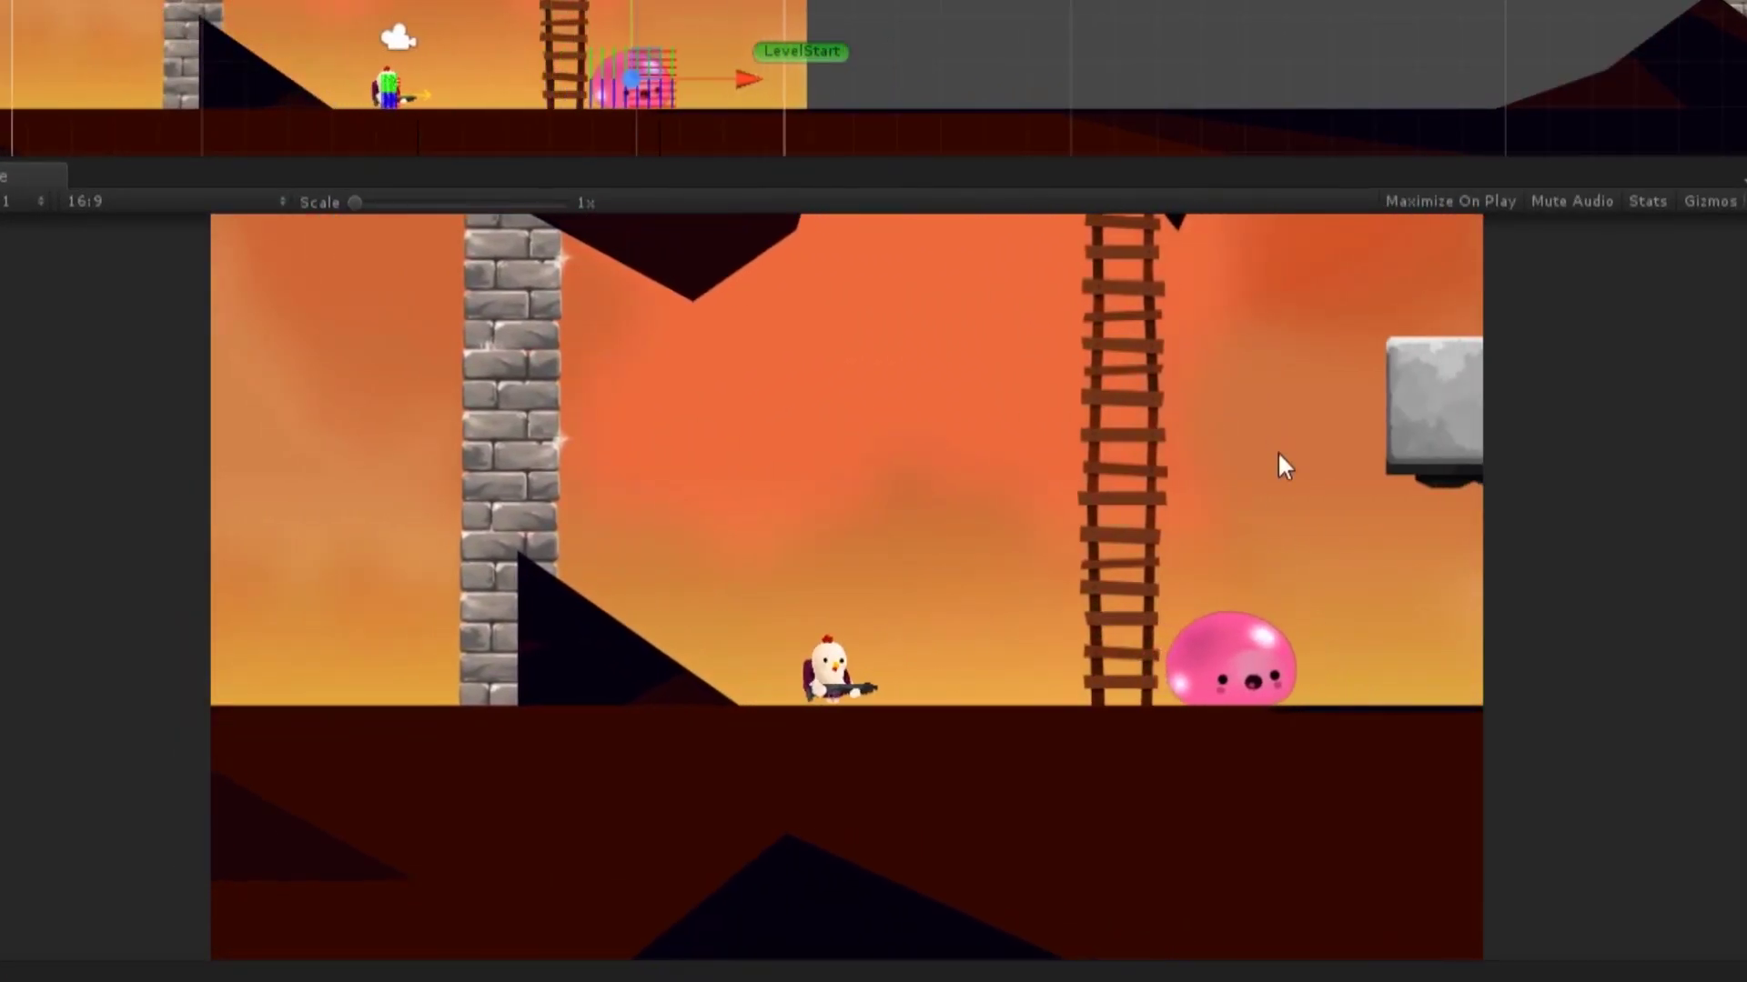
pyautogui.press('Right')
pyautogui.press('space')
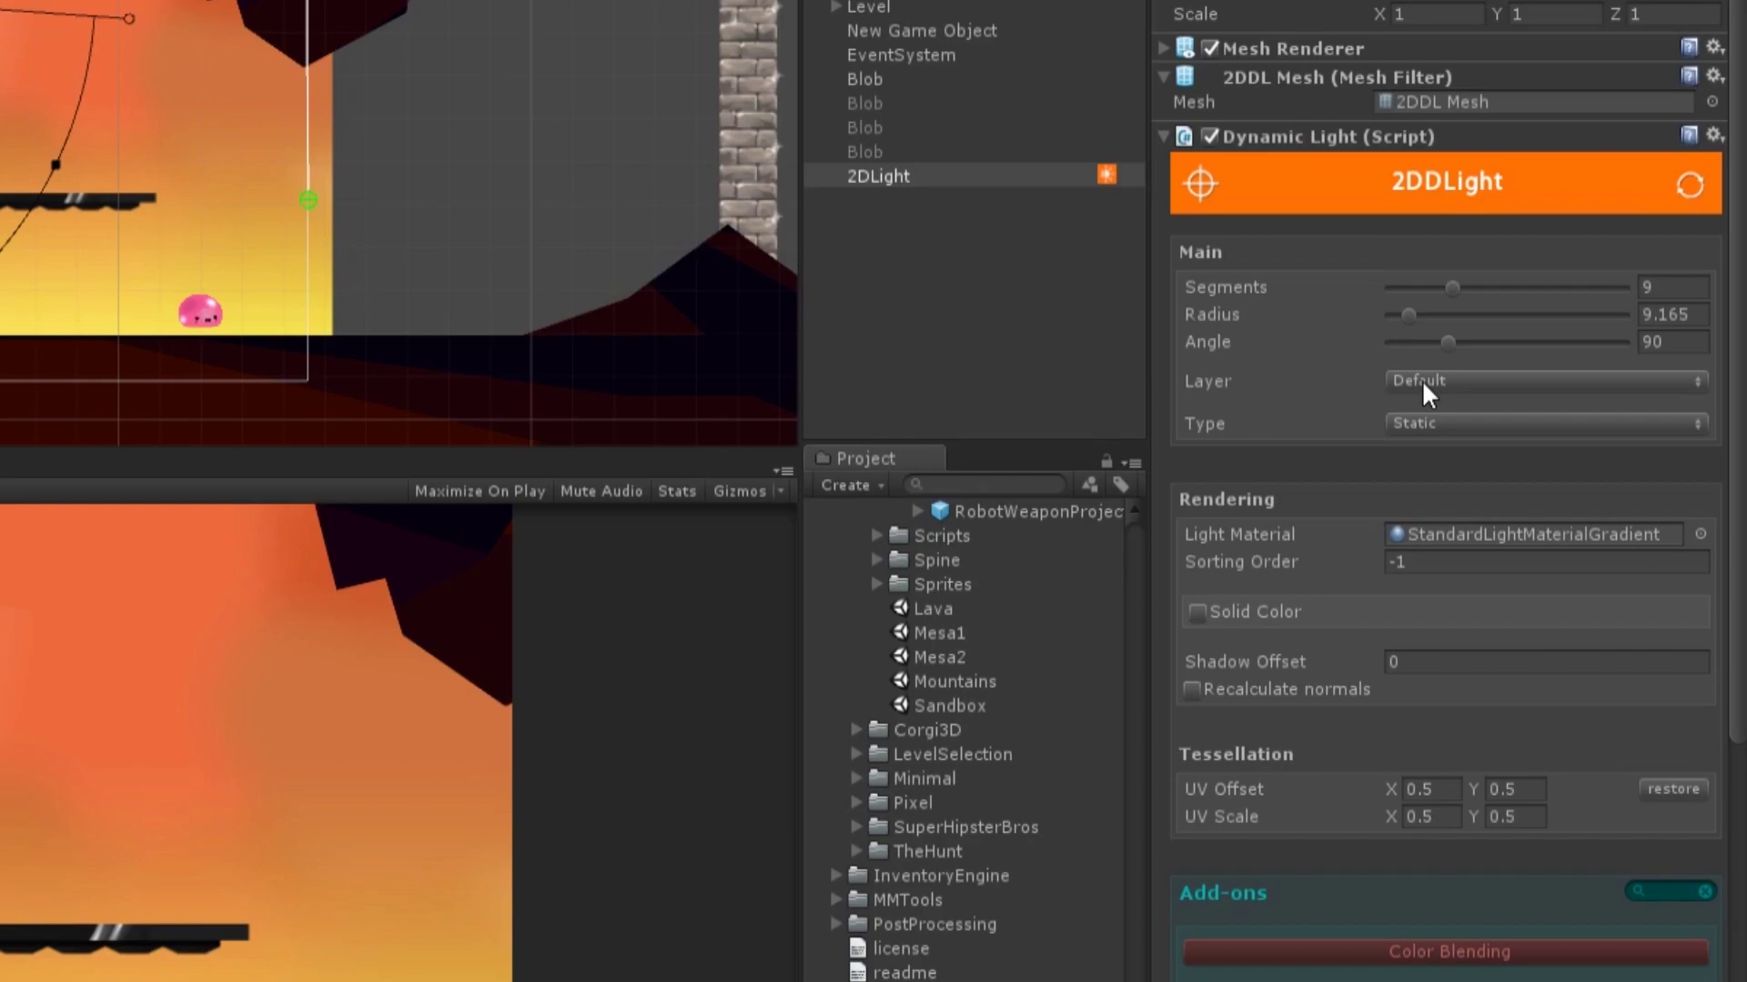
# - Set the 2DLight's Dynamic Light layer to Everything and briefly play-test the lit level
pyautogui.click(1421, 379)
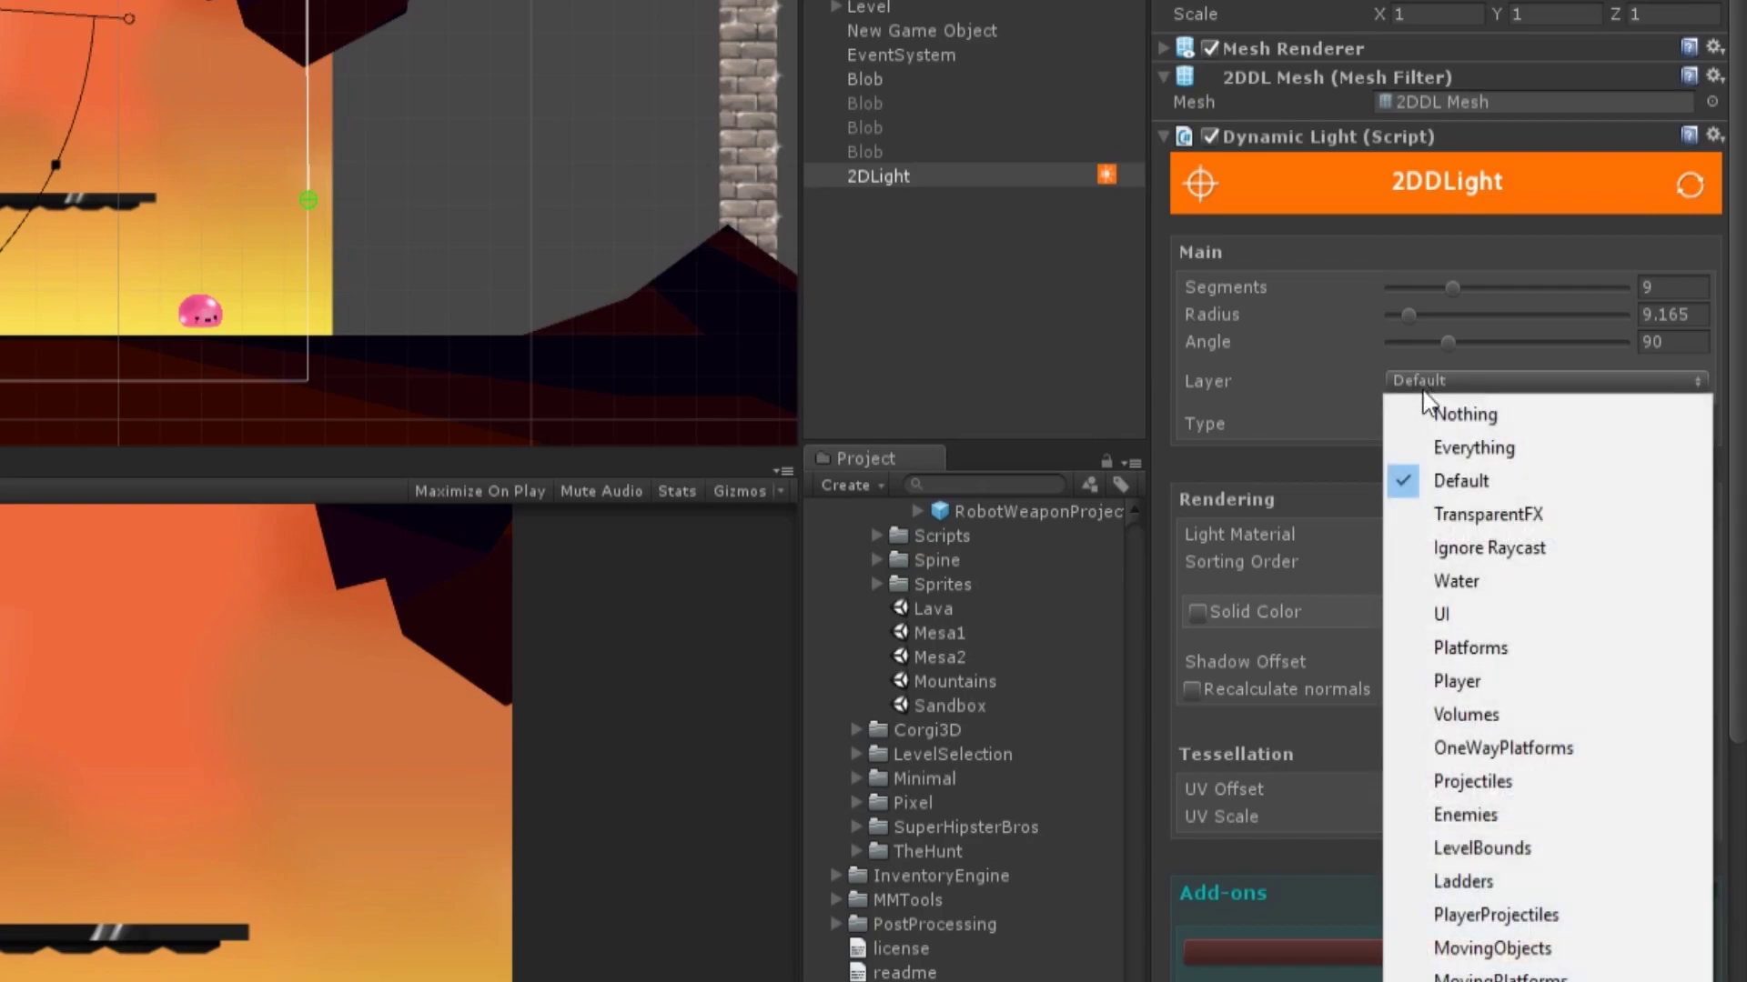
pyautogui.click(1437, 446)
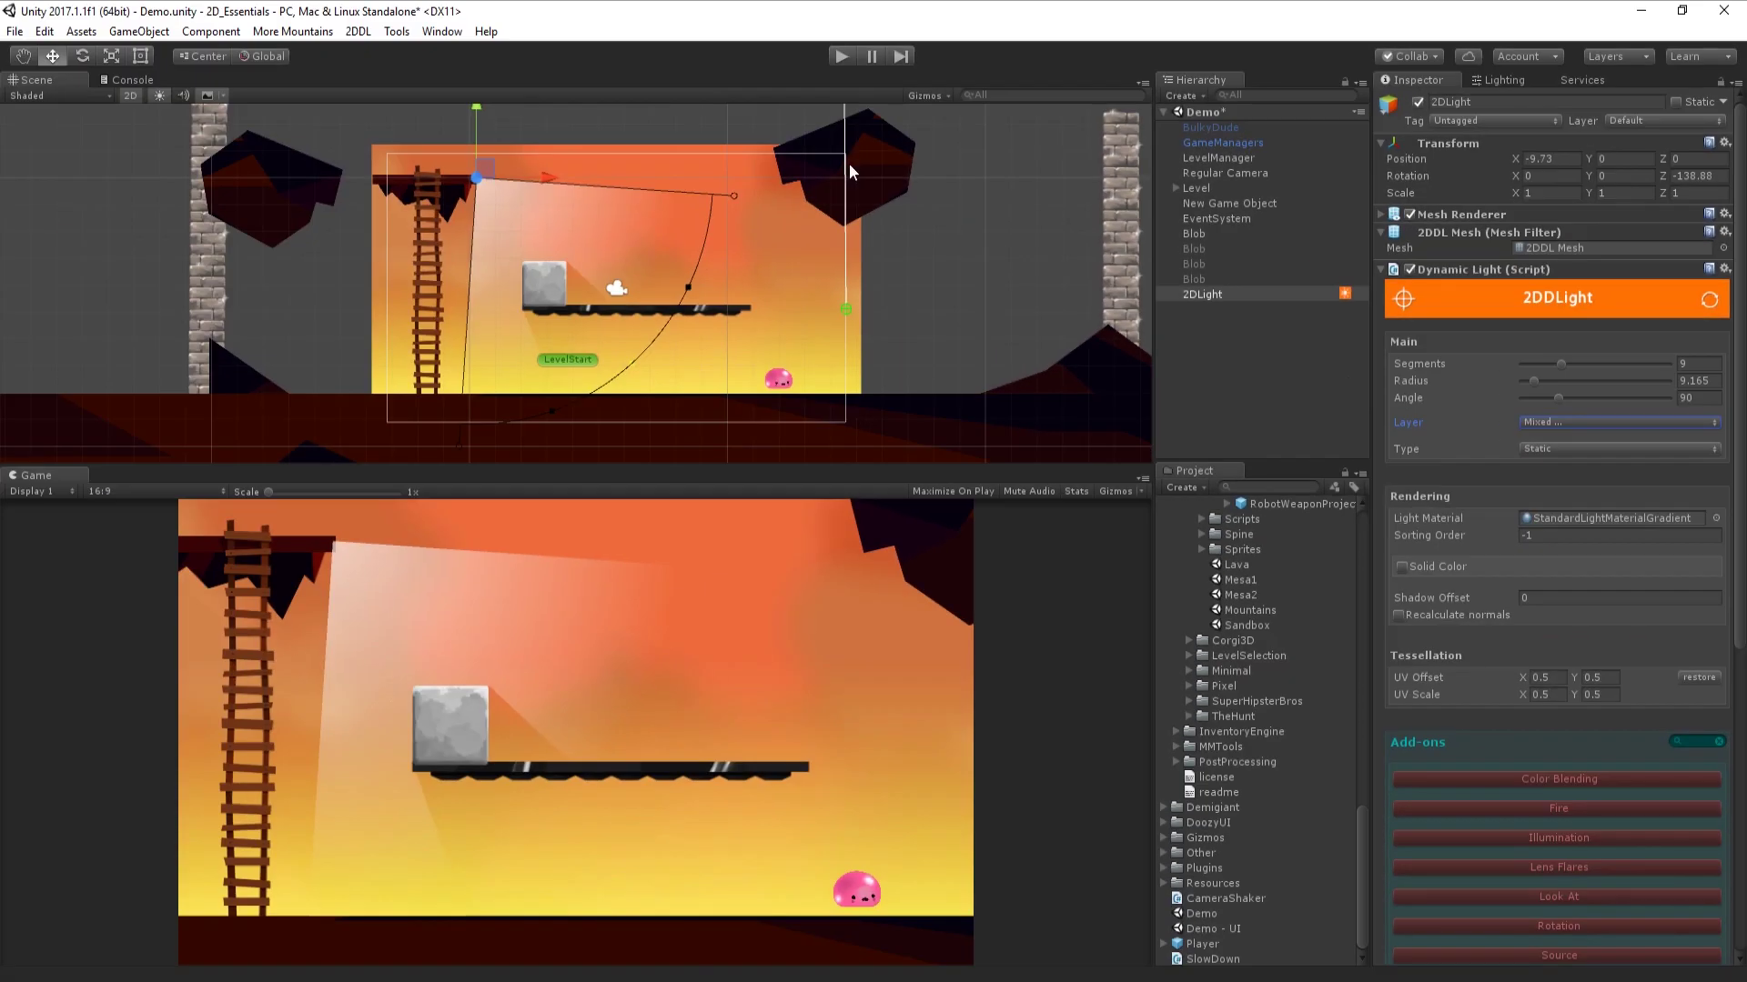
pyautogui.click(846, 52)
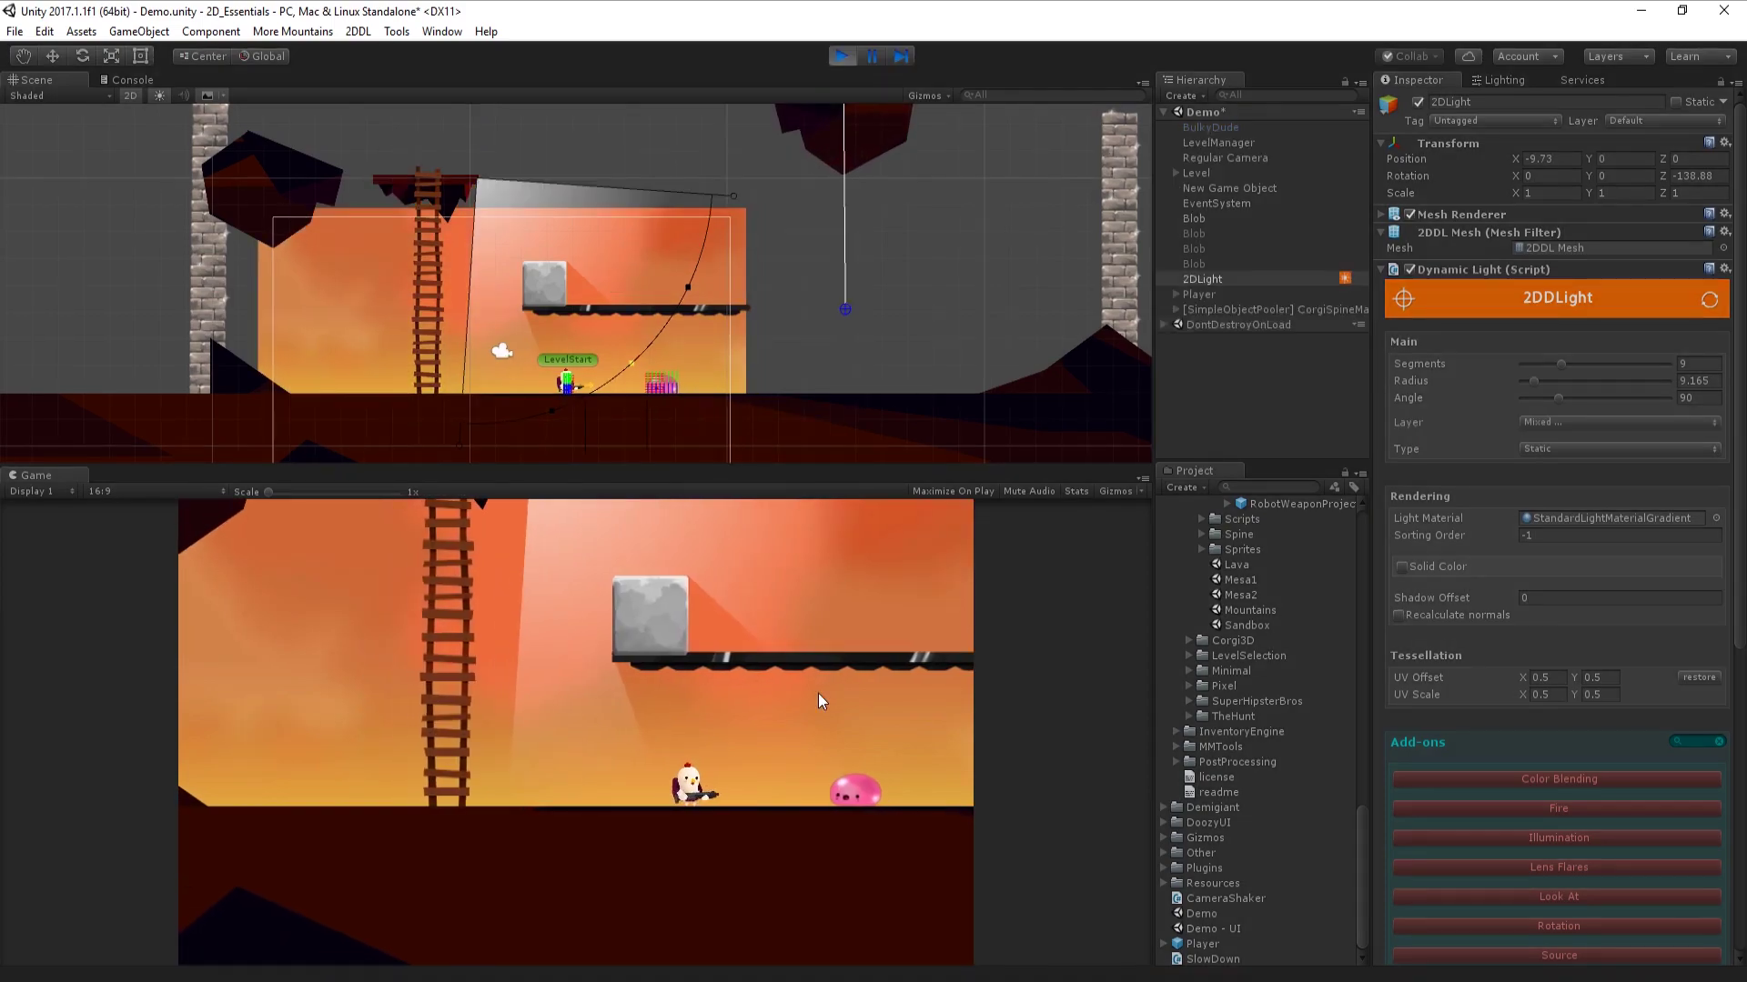
pyautogui.press('space')
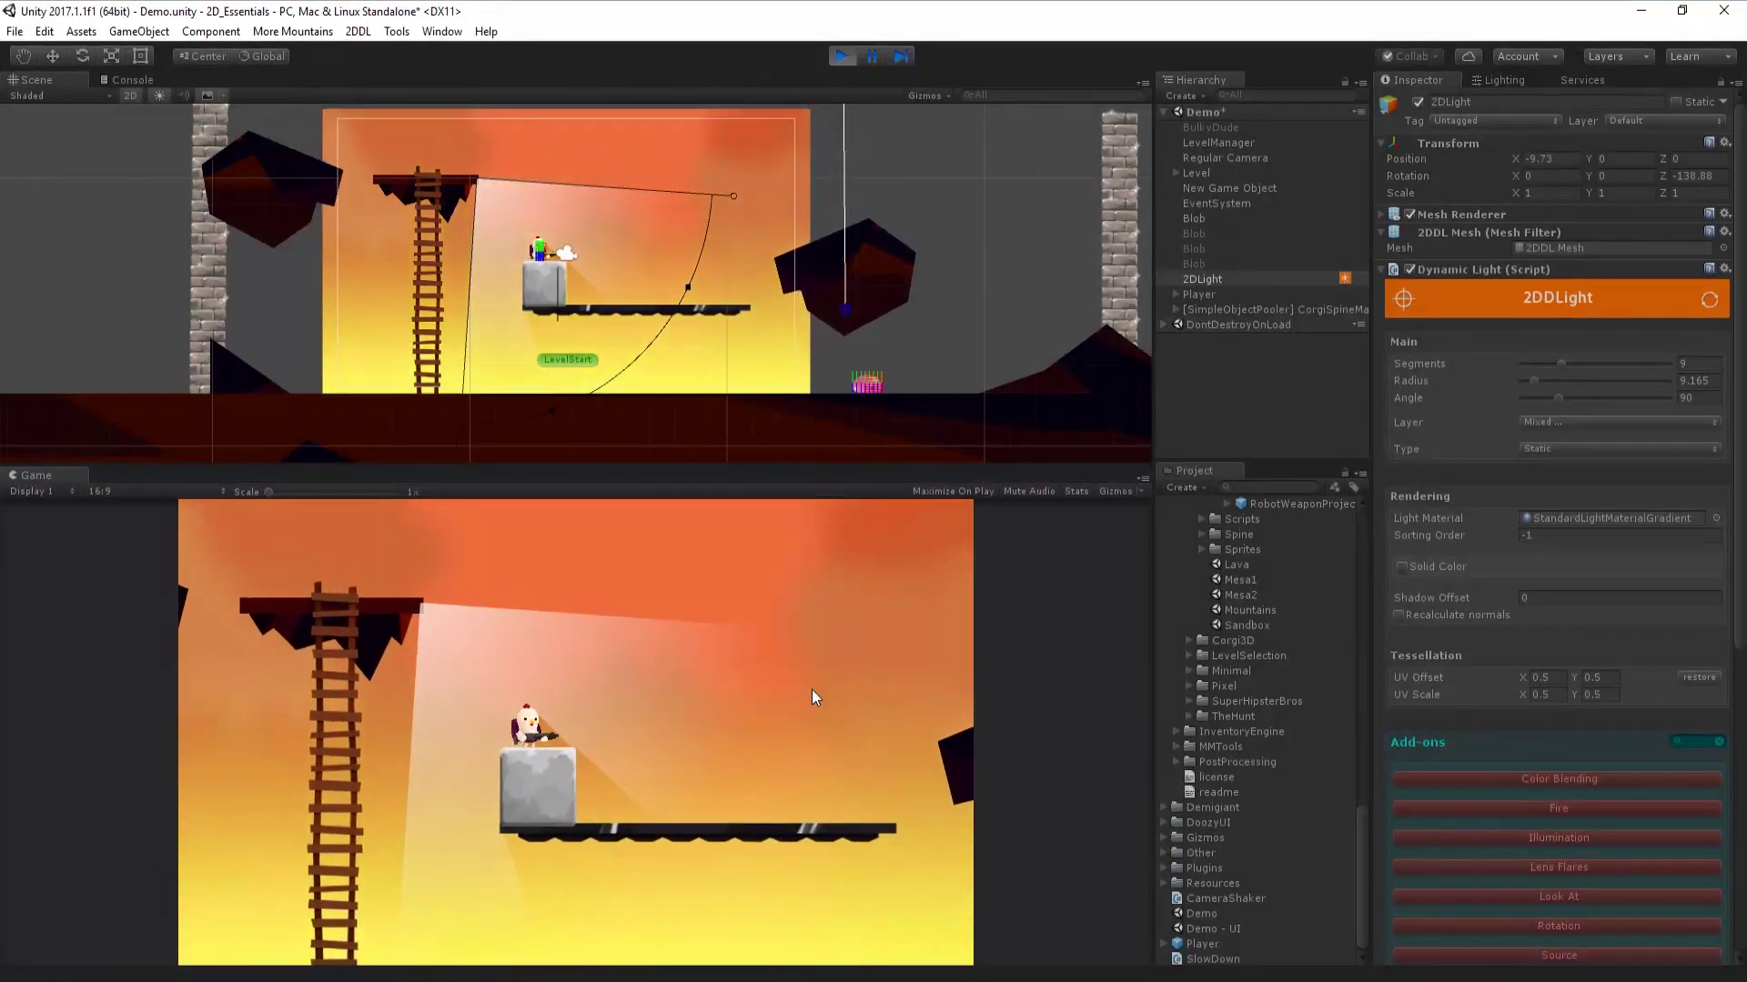
pyautogui.hotkey('ctrl', 'p')
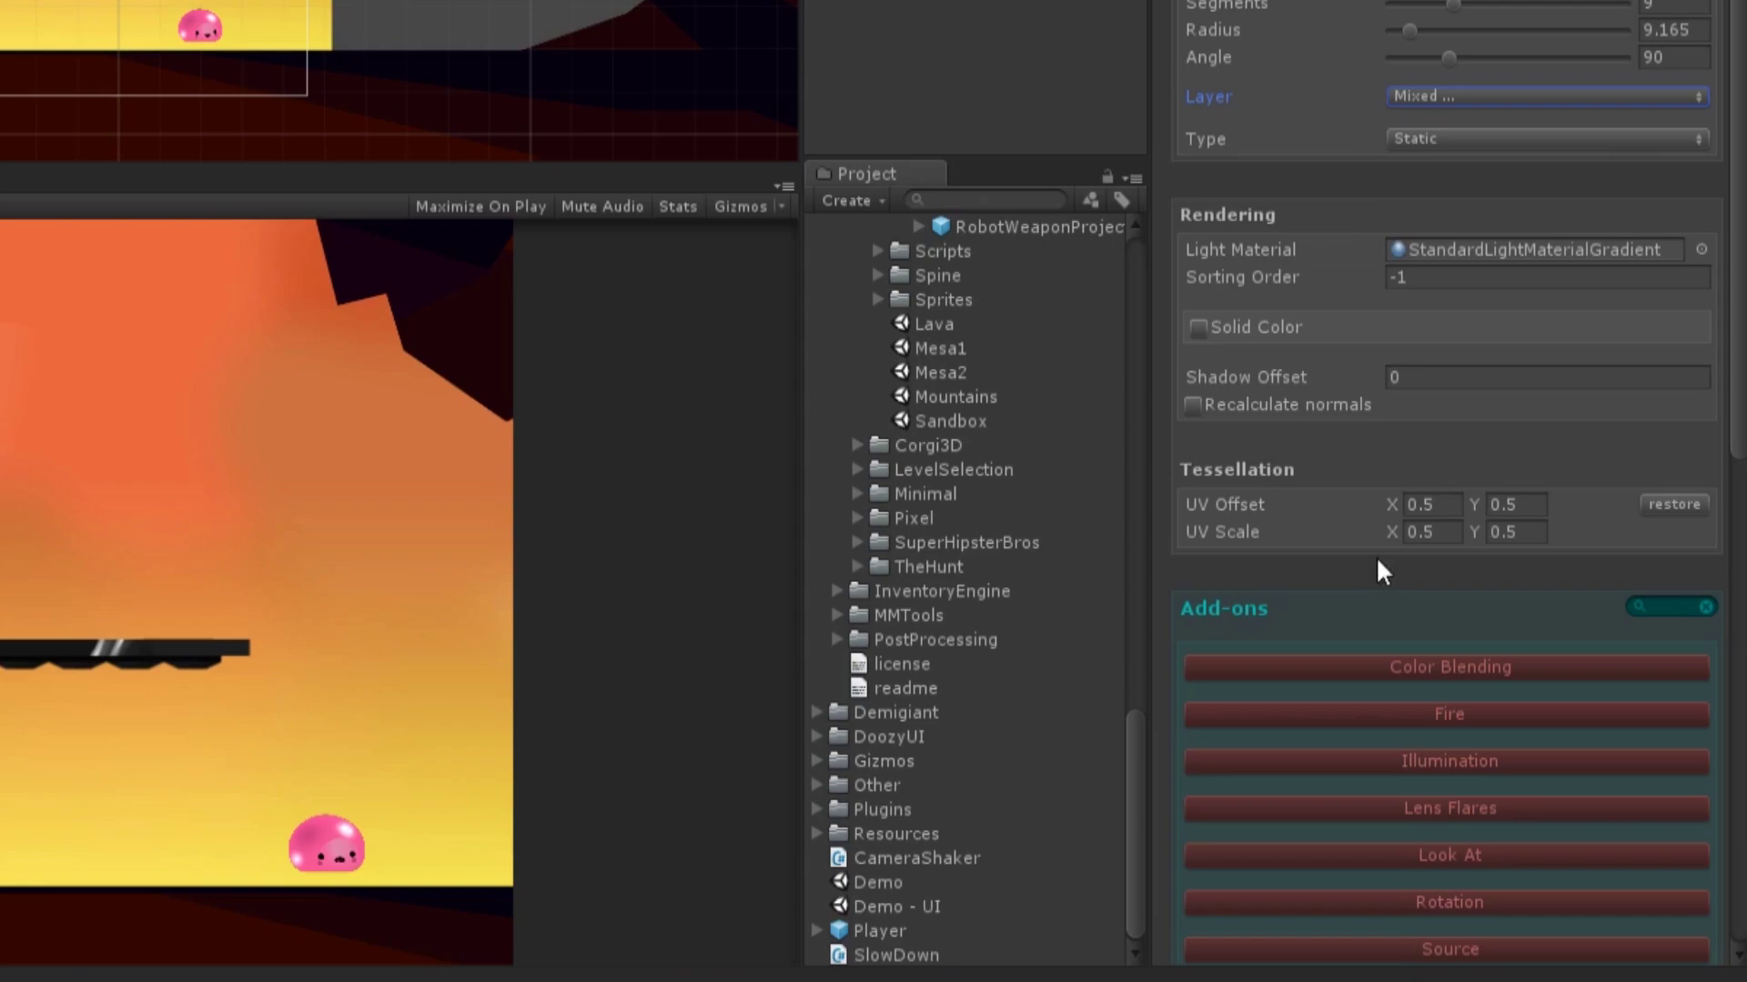
# - Add a Look At script to the 2DLight targeting the Blob
pyautogui.scroll(-4, 1379, 760)
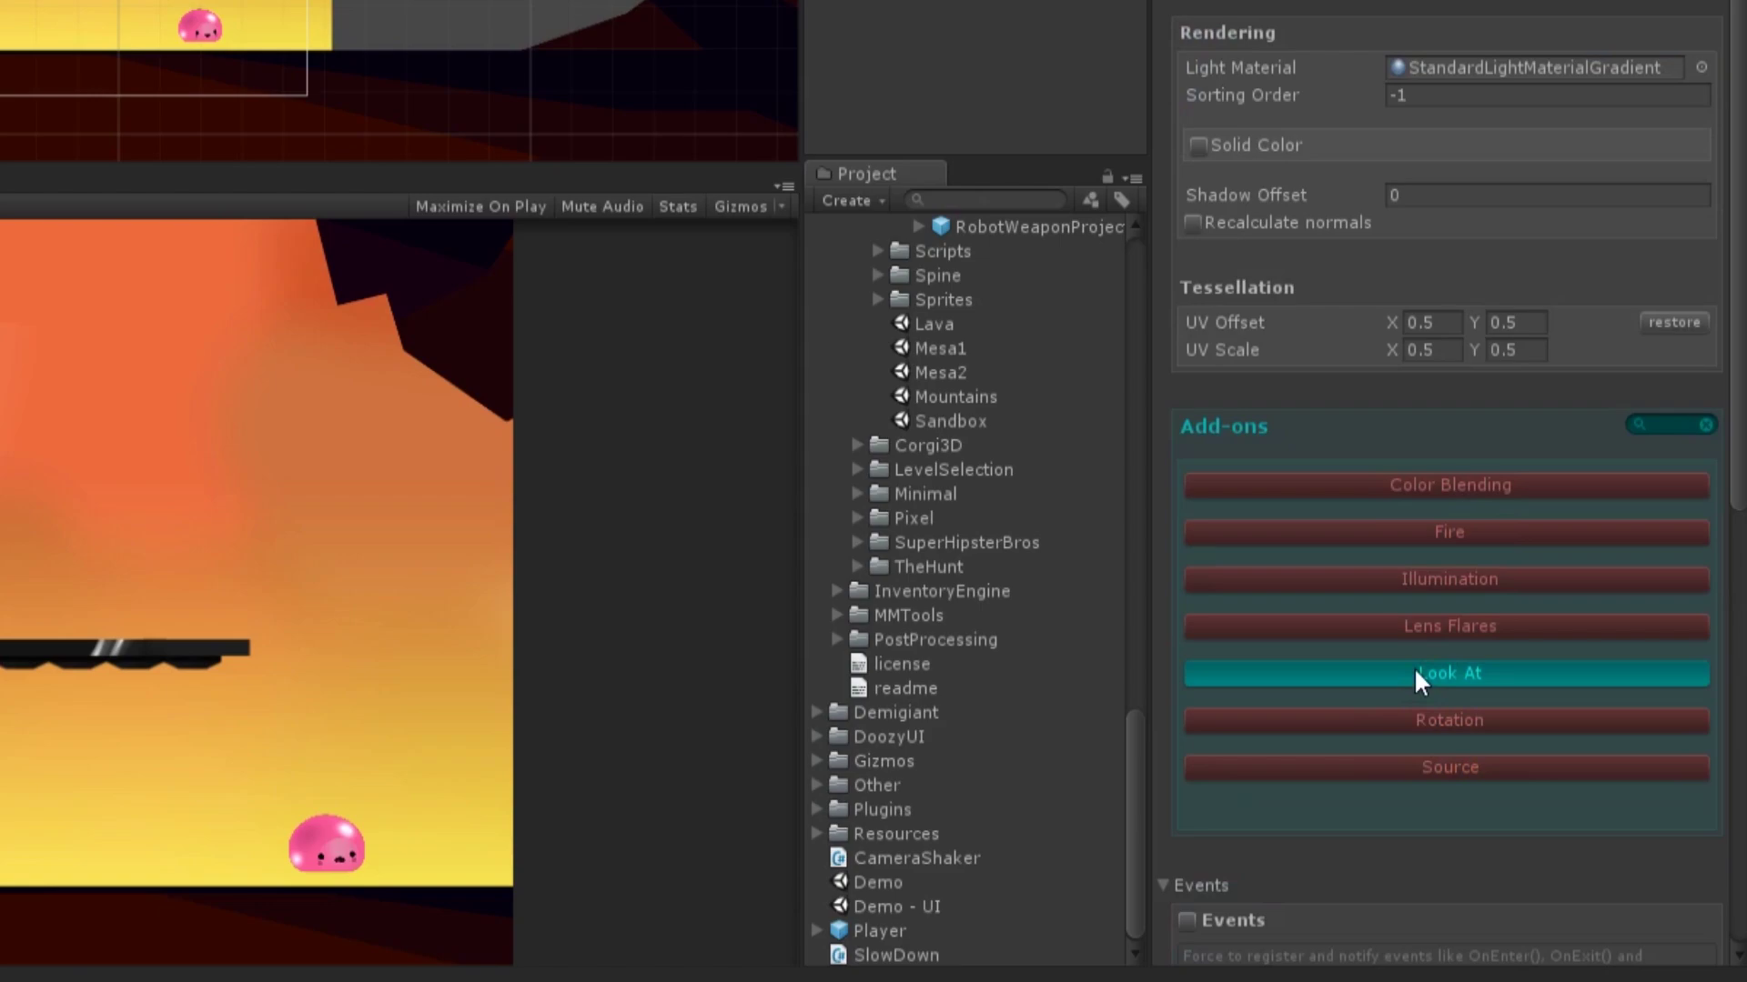
pyautogui.click(1414, 673)
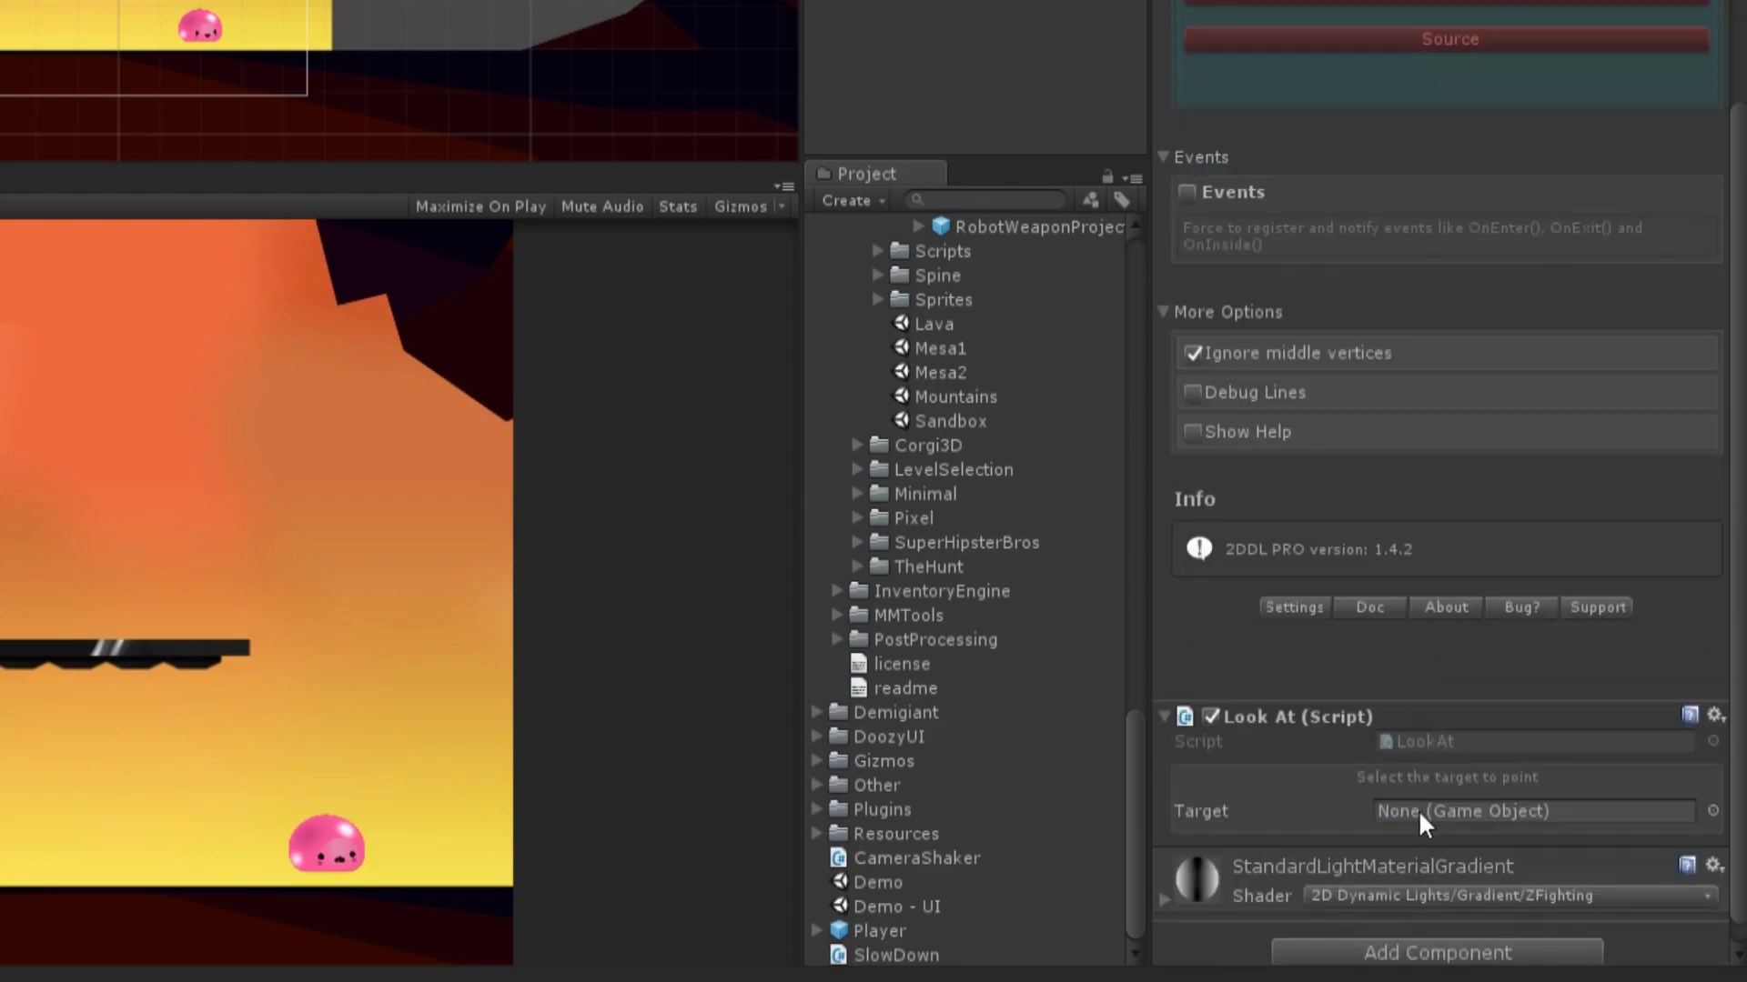
pyautogui.moveTo(1418, 810)
pyautogui.mouseDown()
pyautogui.moveTo(1464, 491)
pyautogui.moveTo(1423, 815)
pyautogui.mouseUp()
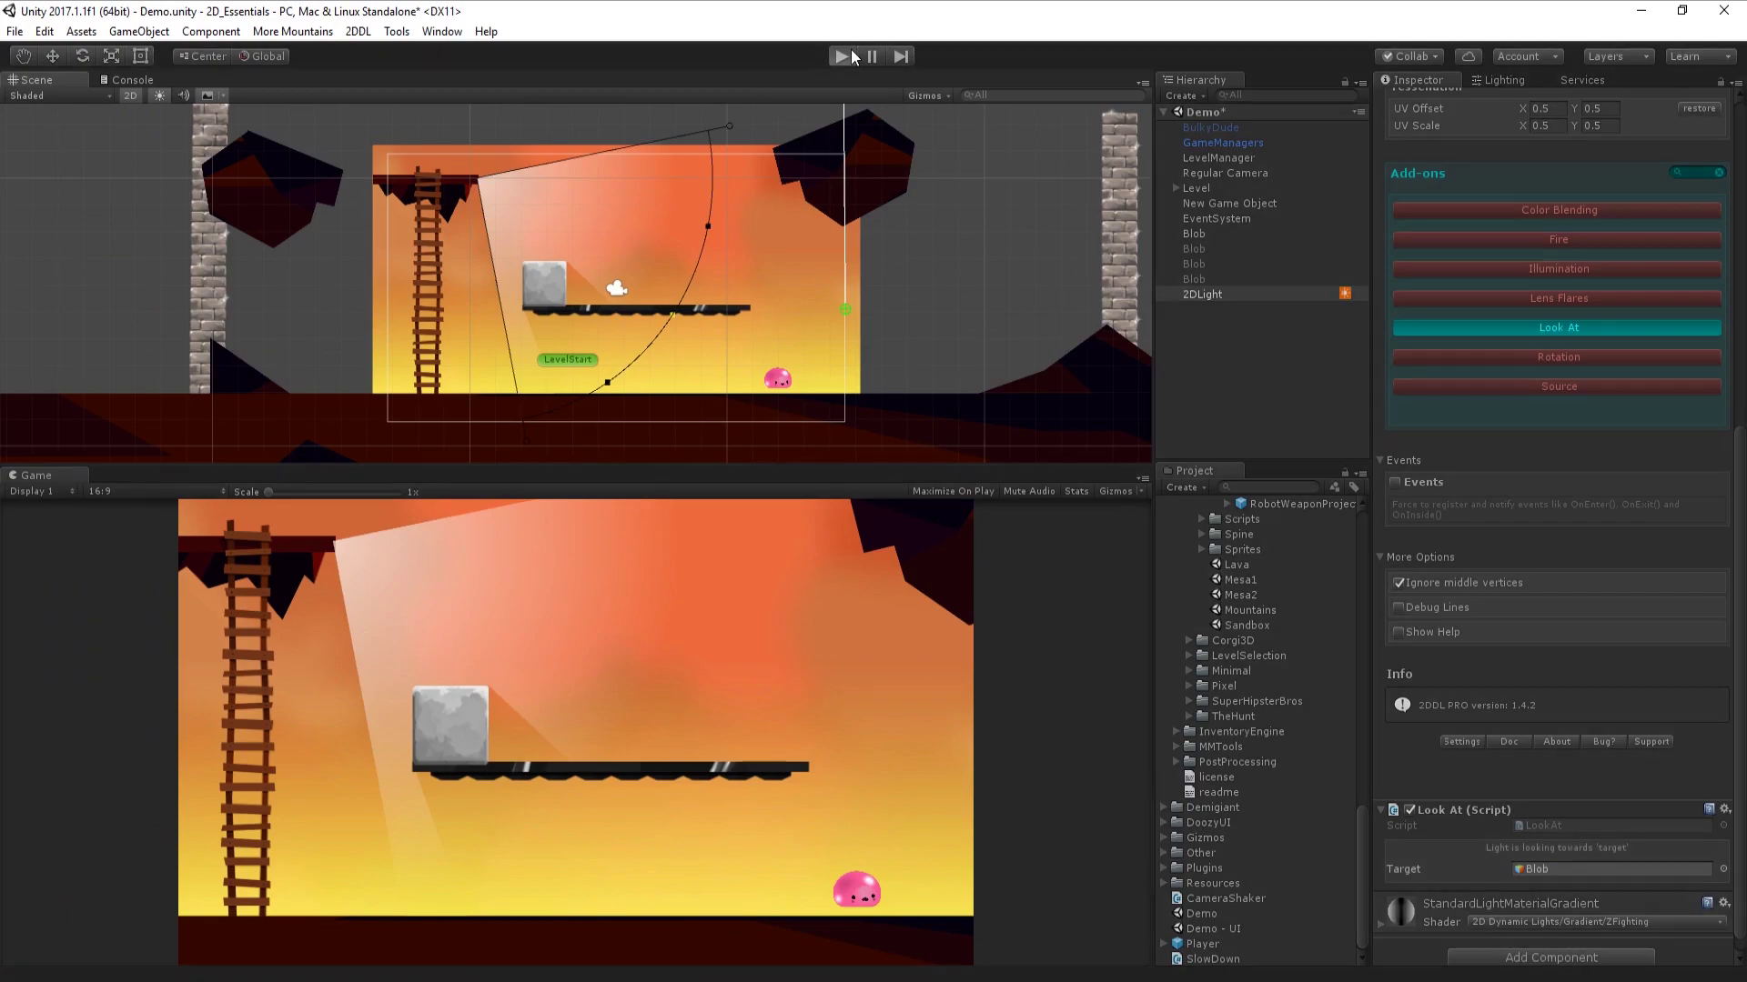
# - Play the game, moving and jumping the player while the light tracks the Blob
pyautogui.click(841, 56)
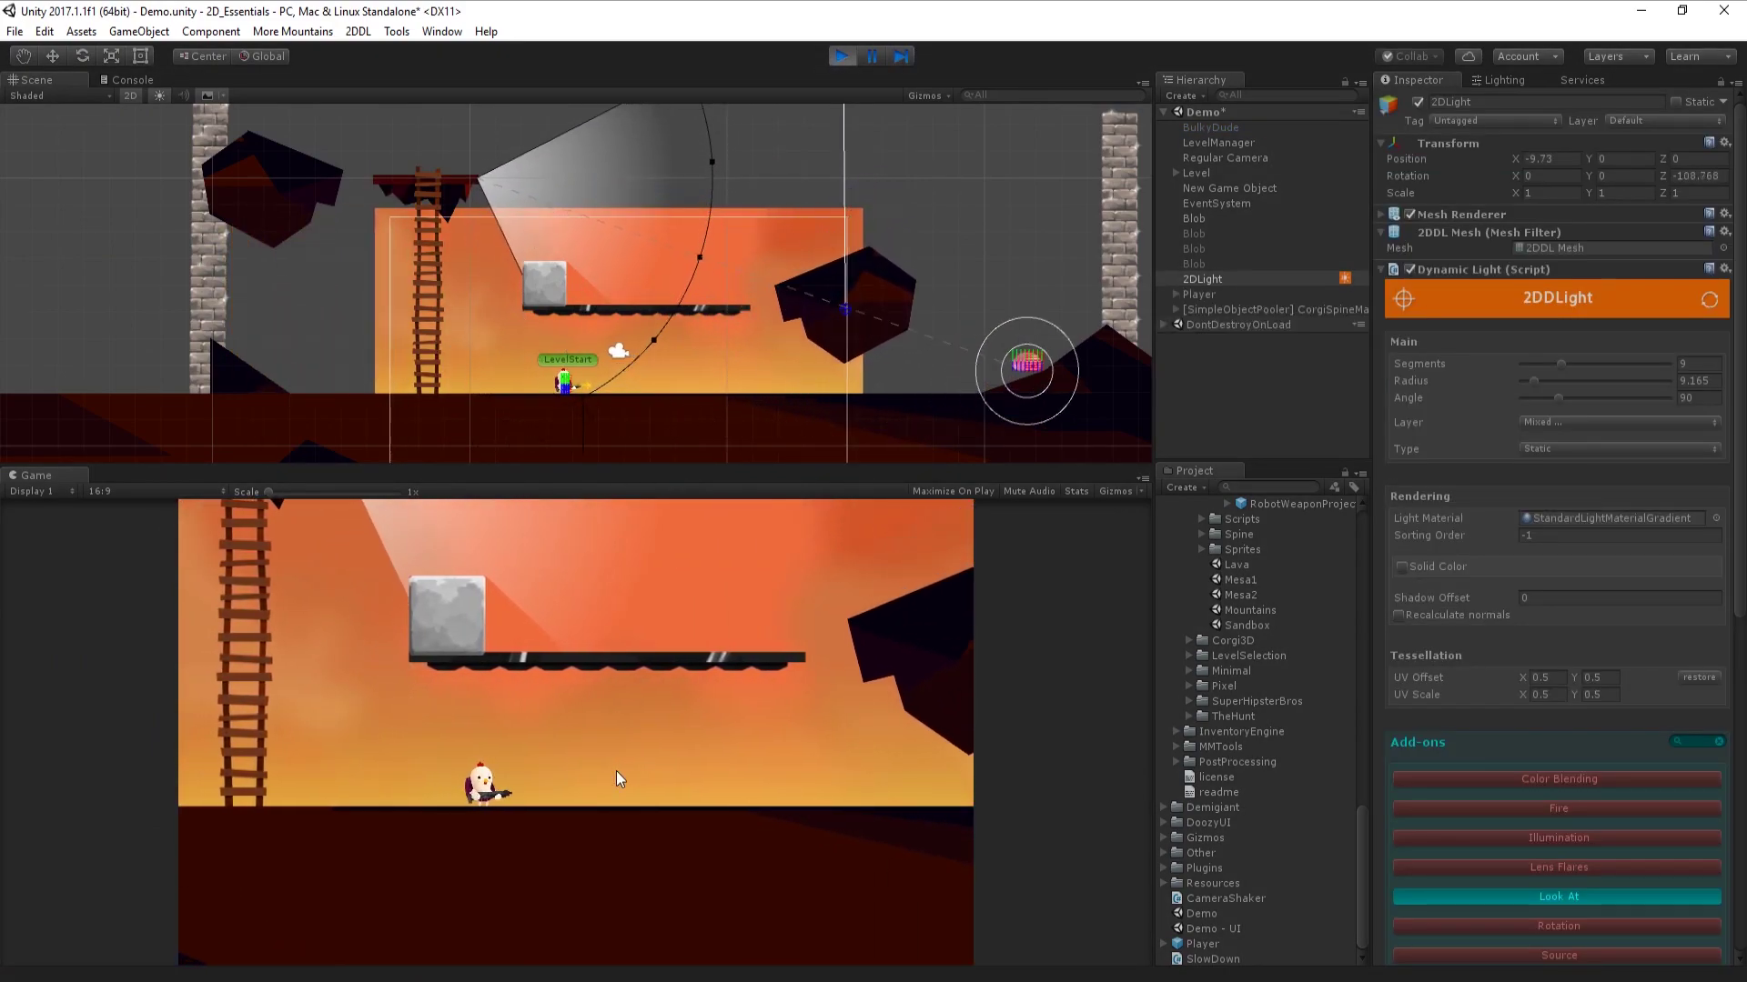
pyautogui.press('Left')
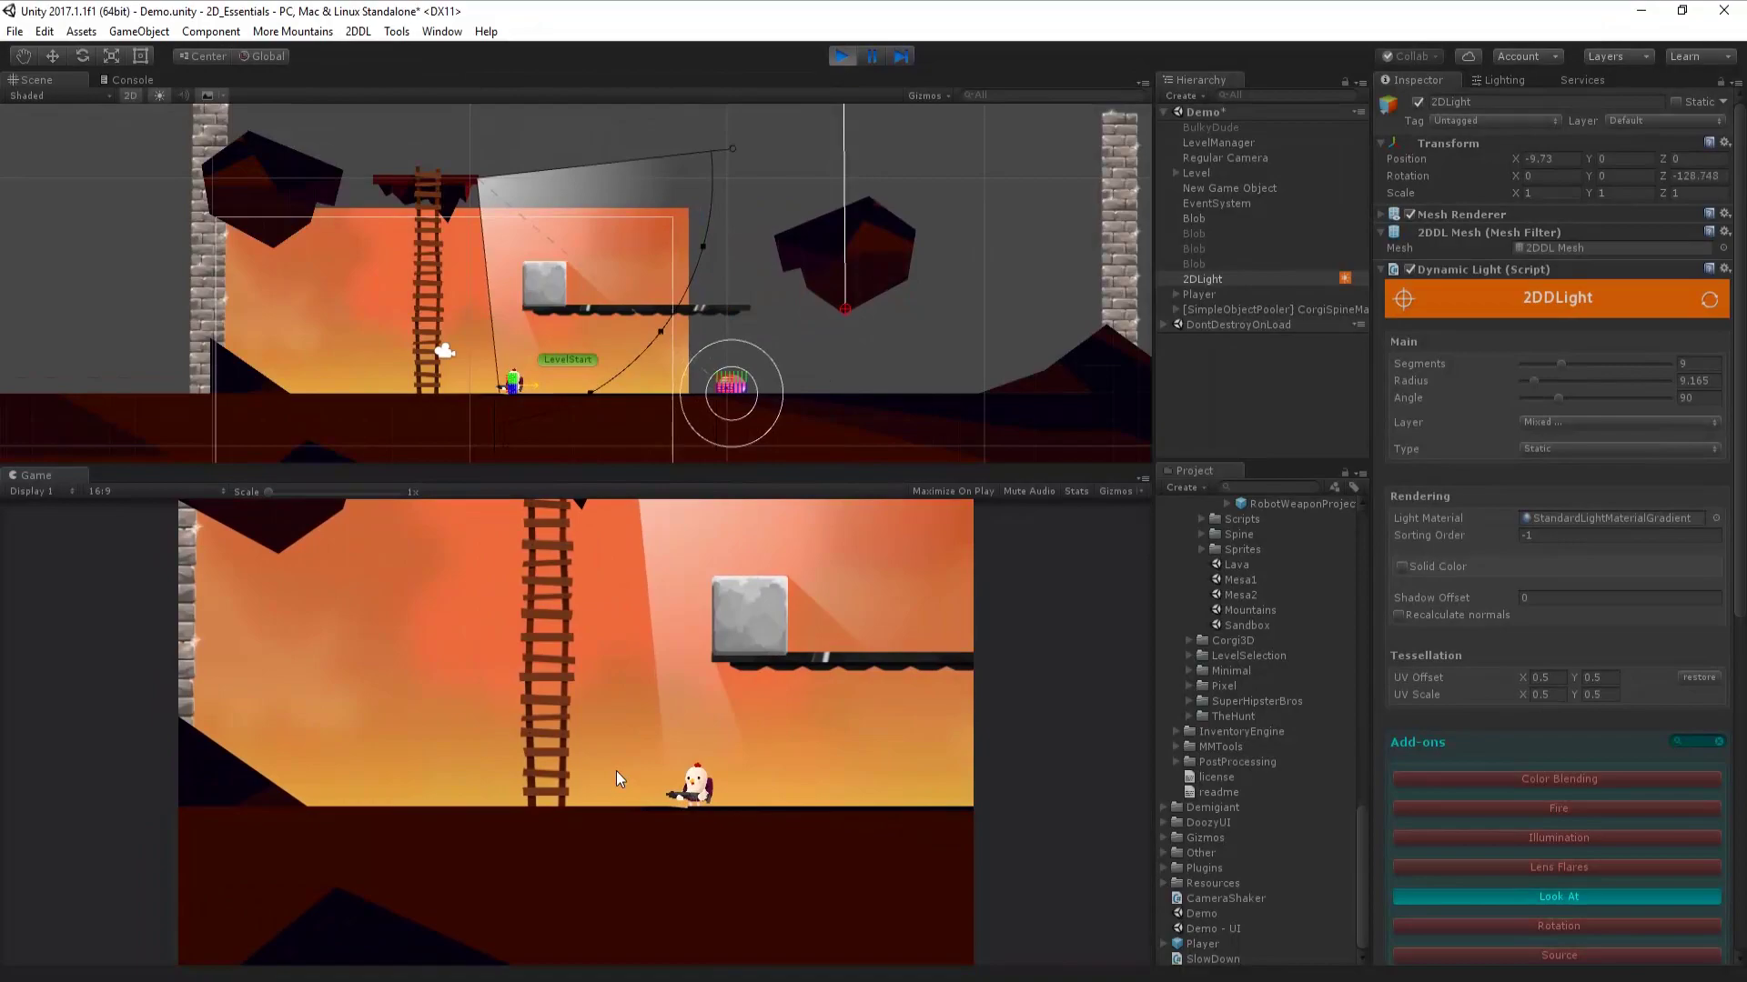
pyautogui.press('space')
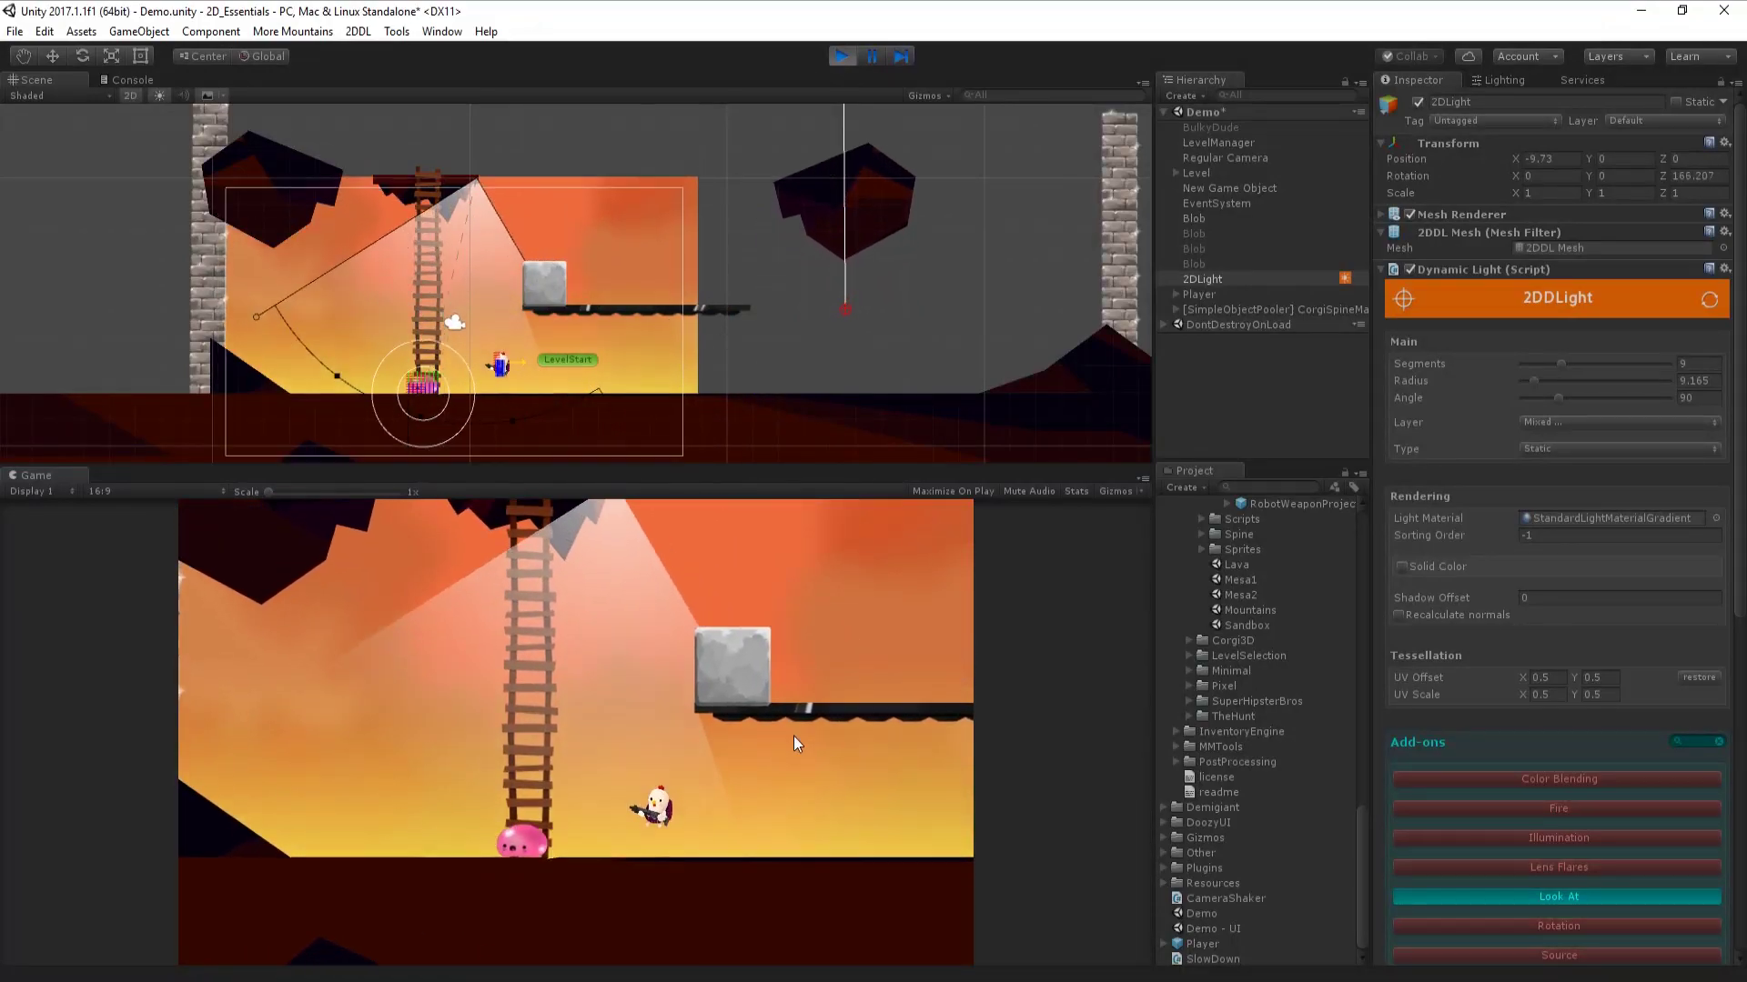
pyautogui.press('space')
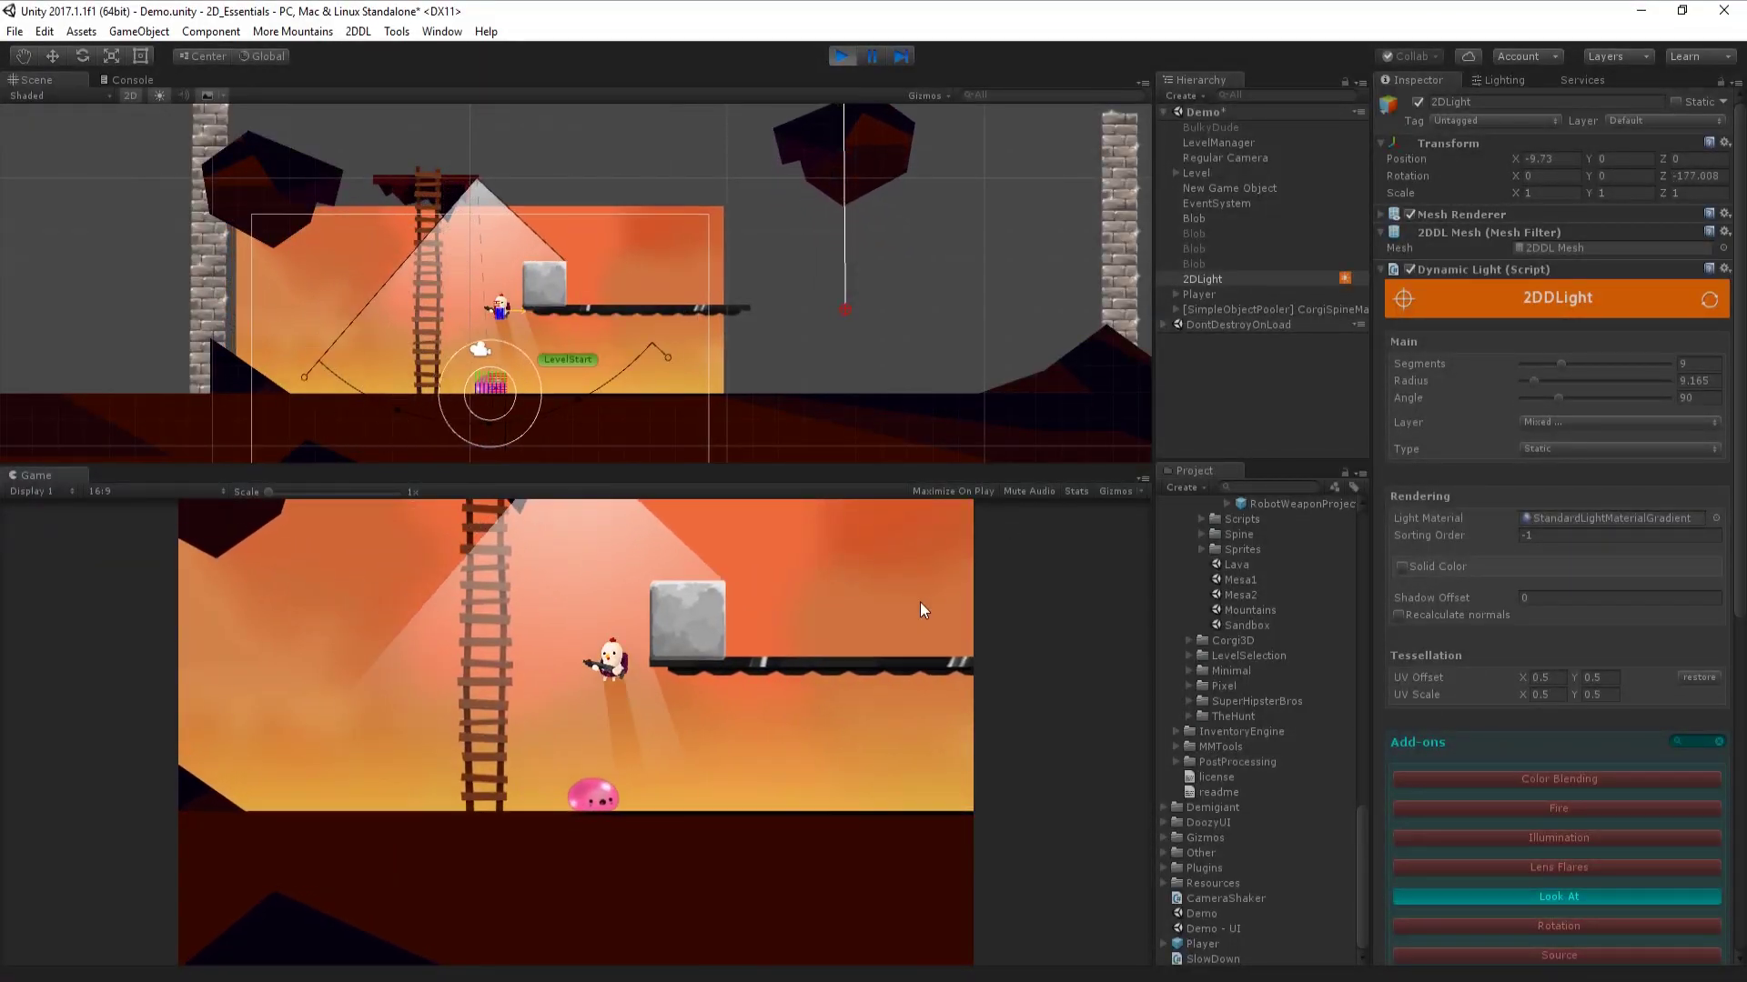
# - Stop play and assign StandardLightTexturizedMaterialAdditive as the 2DLight's Light Material
pyautogui.hotkey('ctrl', 'p')
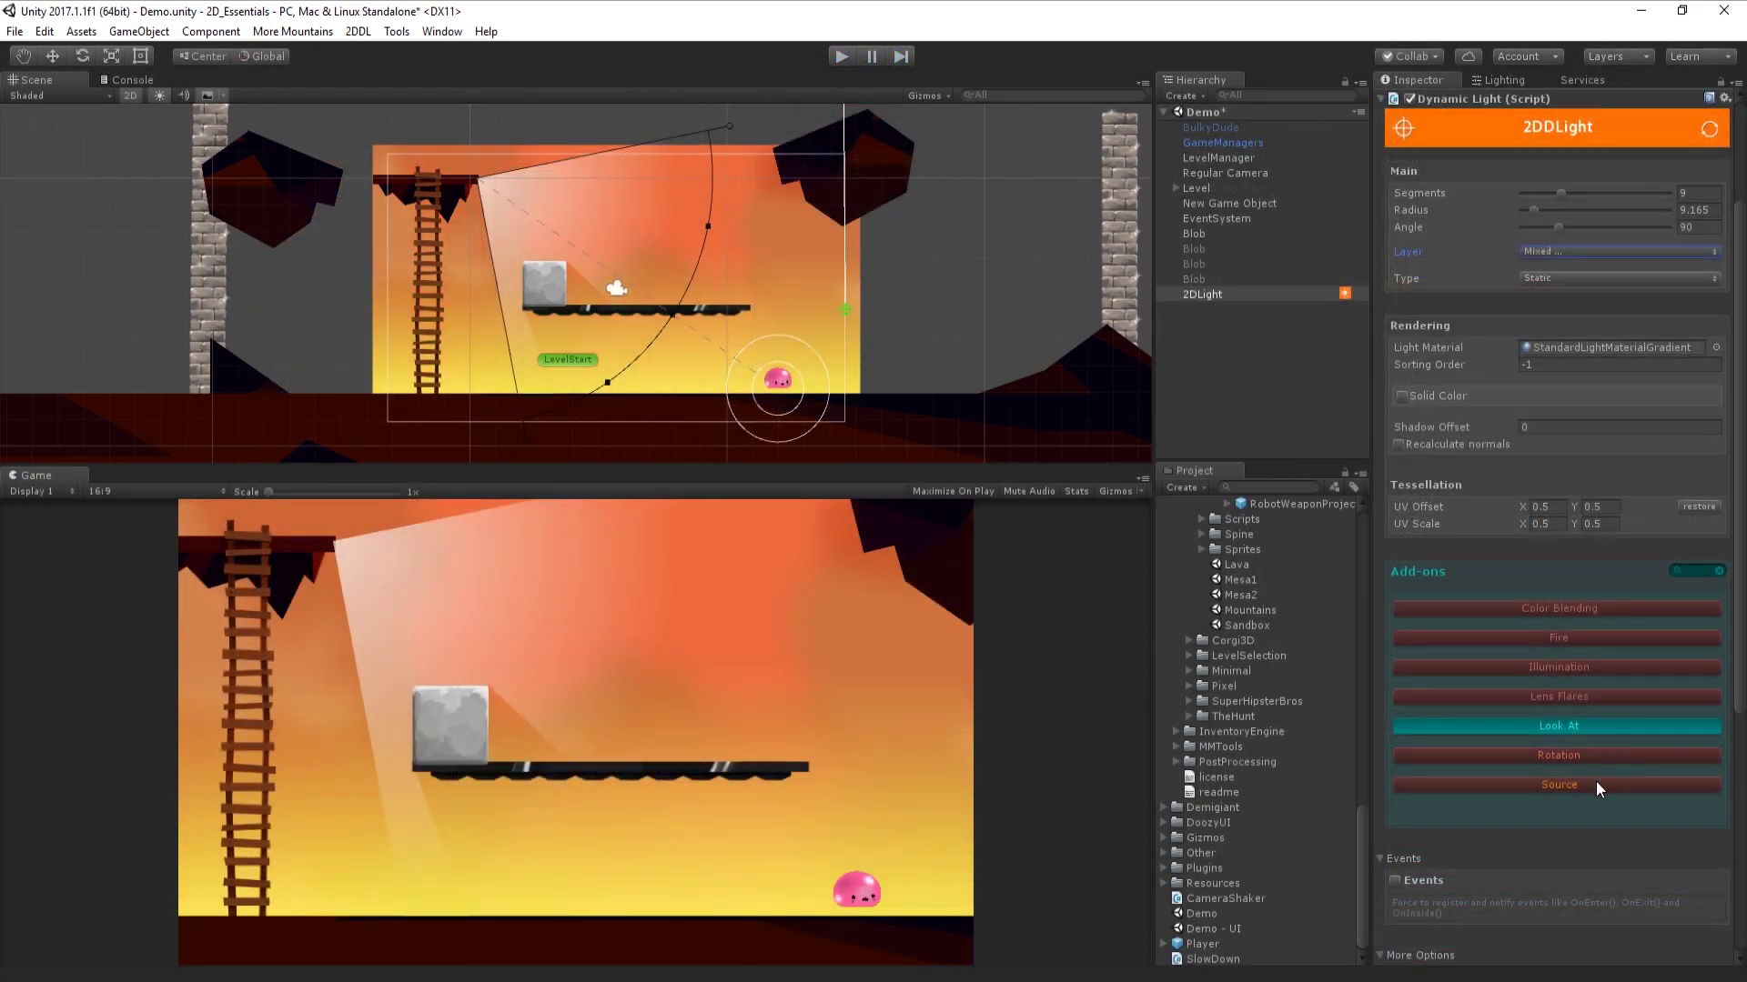
pyautogui.click(1598, 786)
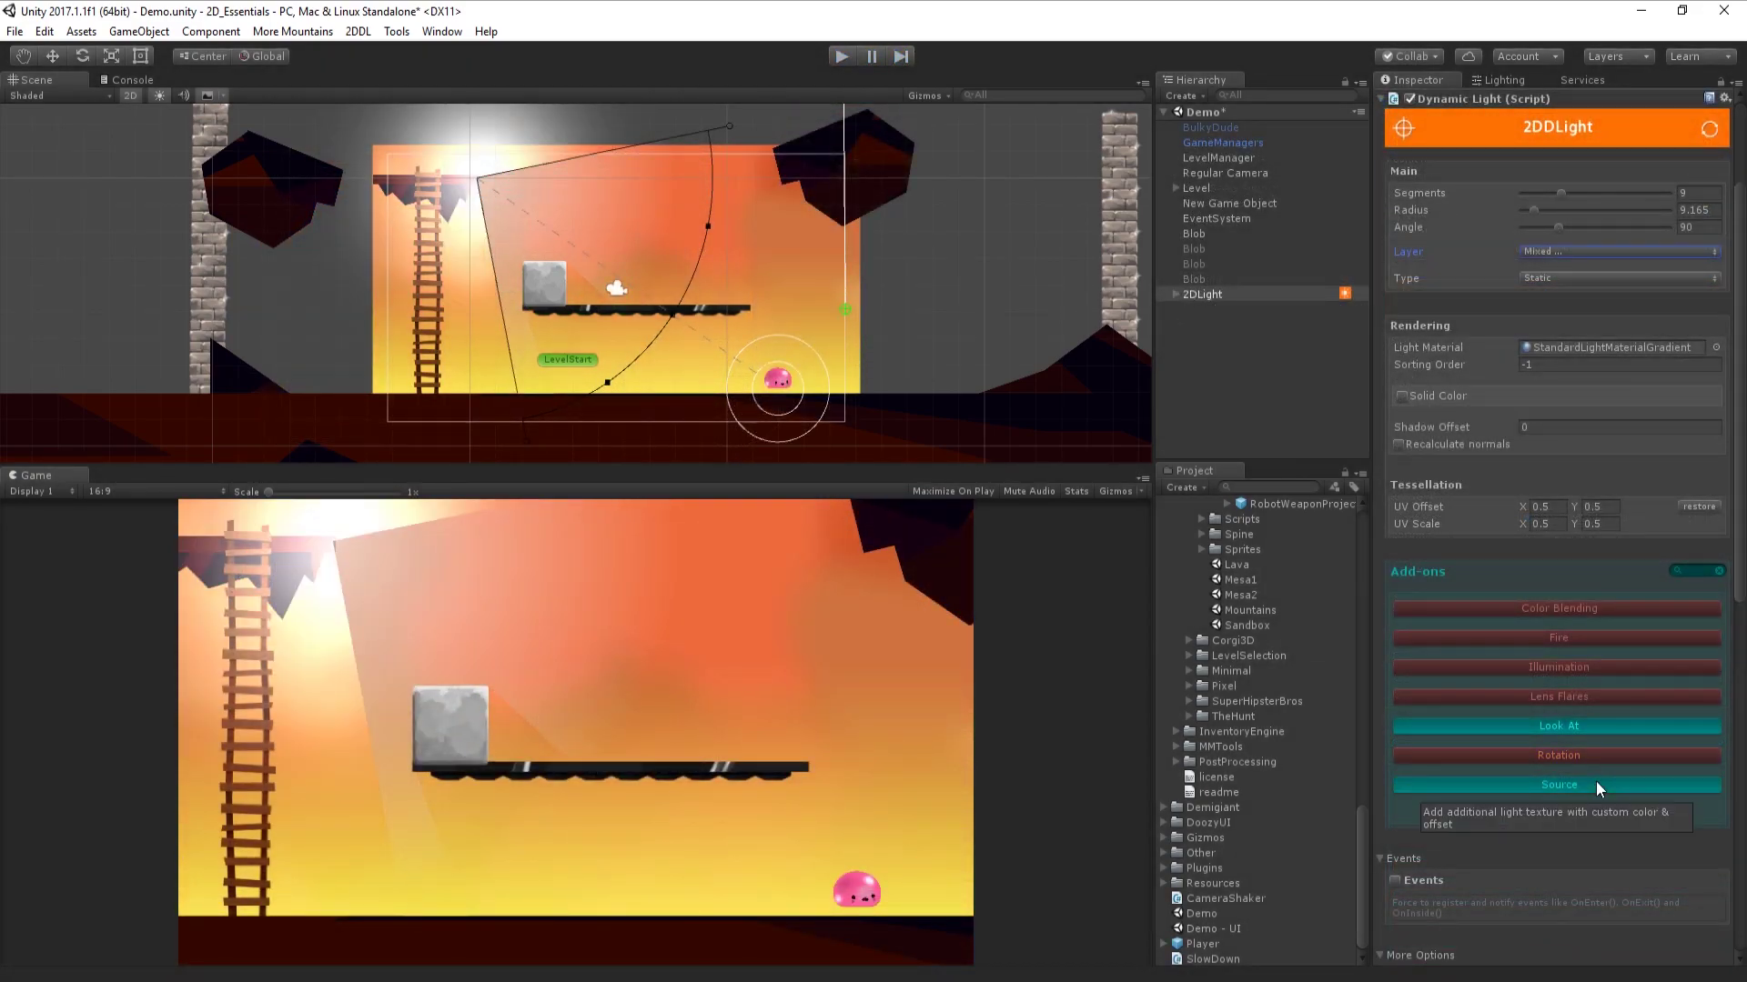
pyautogui.click(1596, 782)
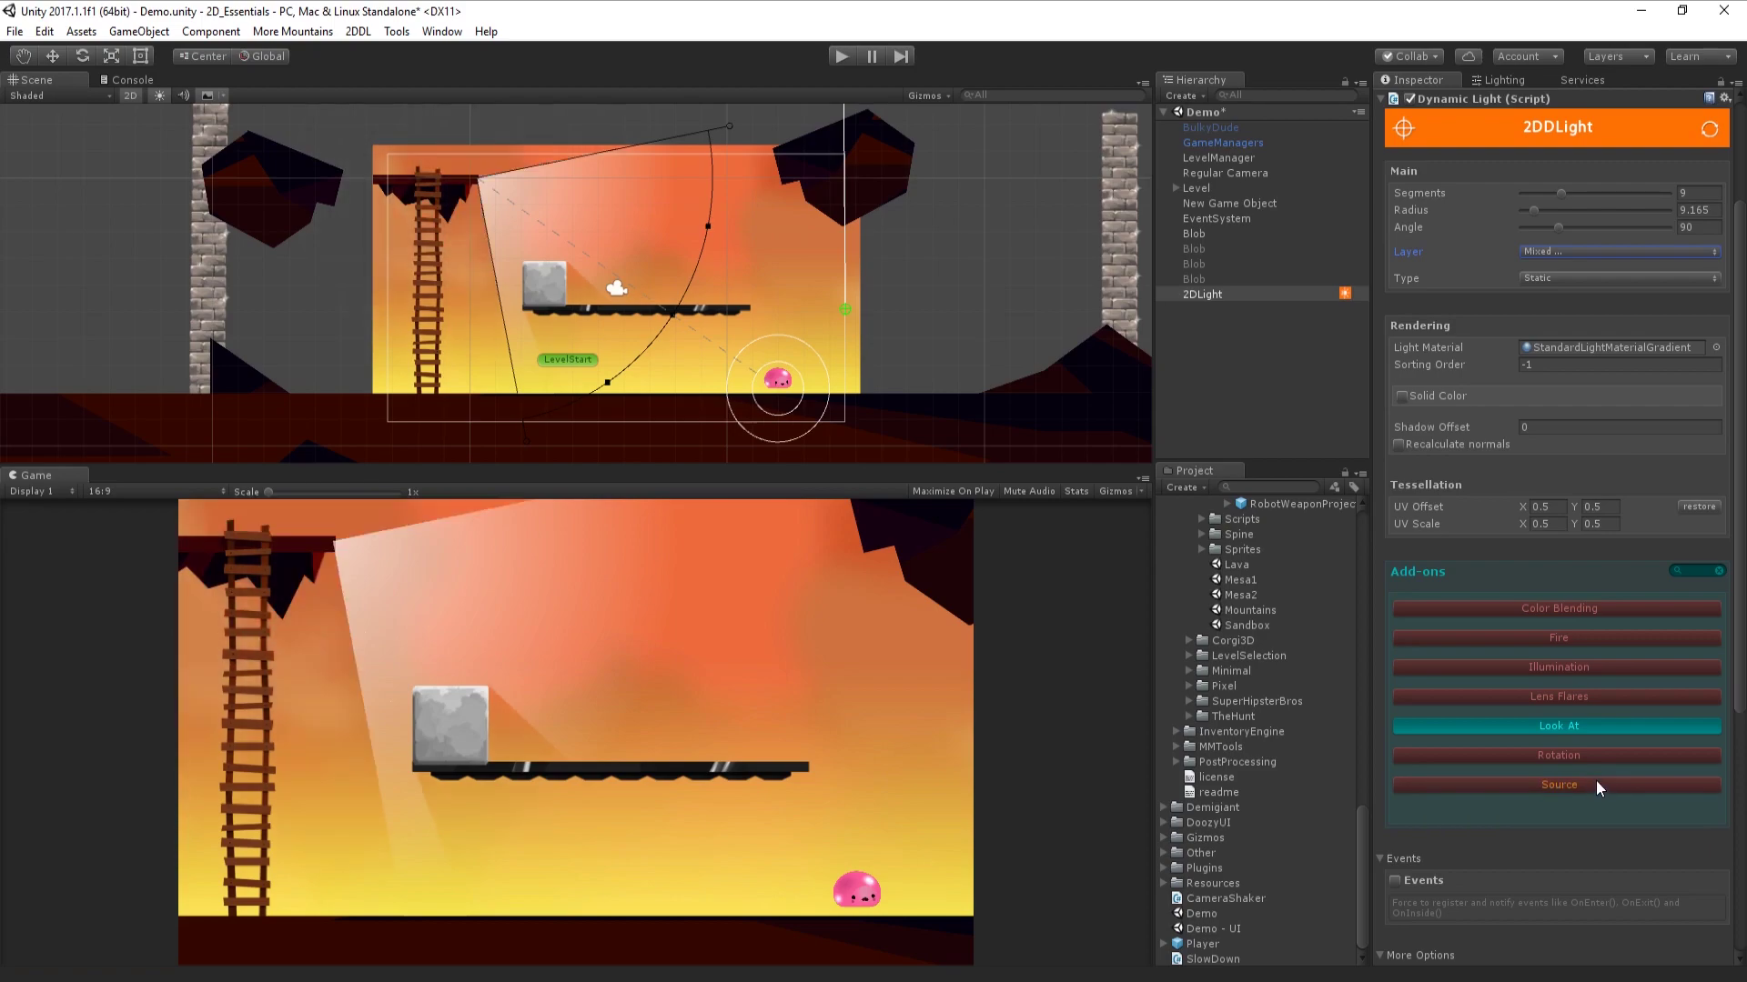
pyautogui.click(1537, 346)
pyautogui.click(1286, 660)
pyautogui.moveTo(1285, 658); pyautogui.dragTo(1525, 351)
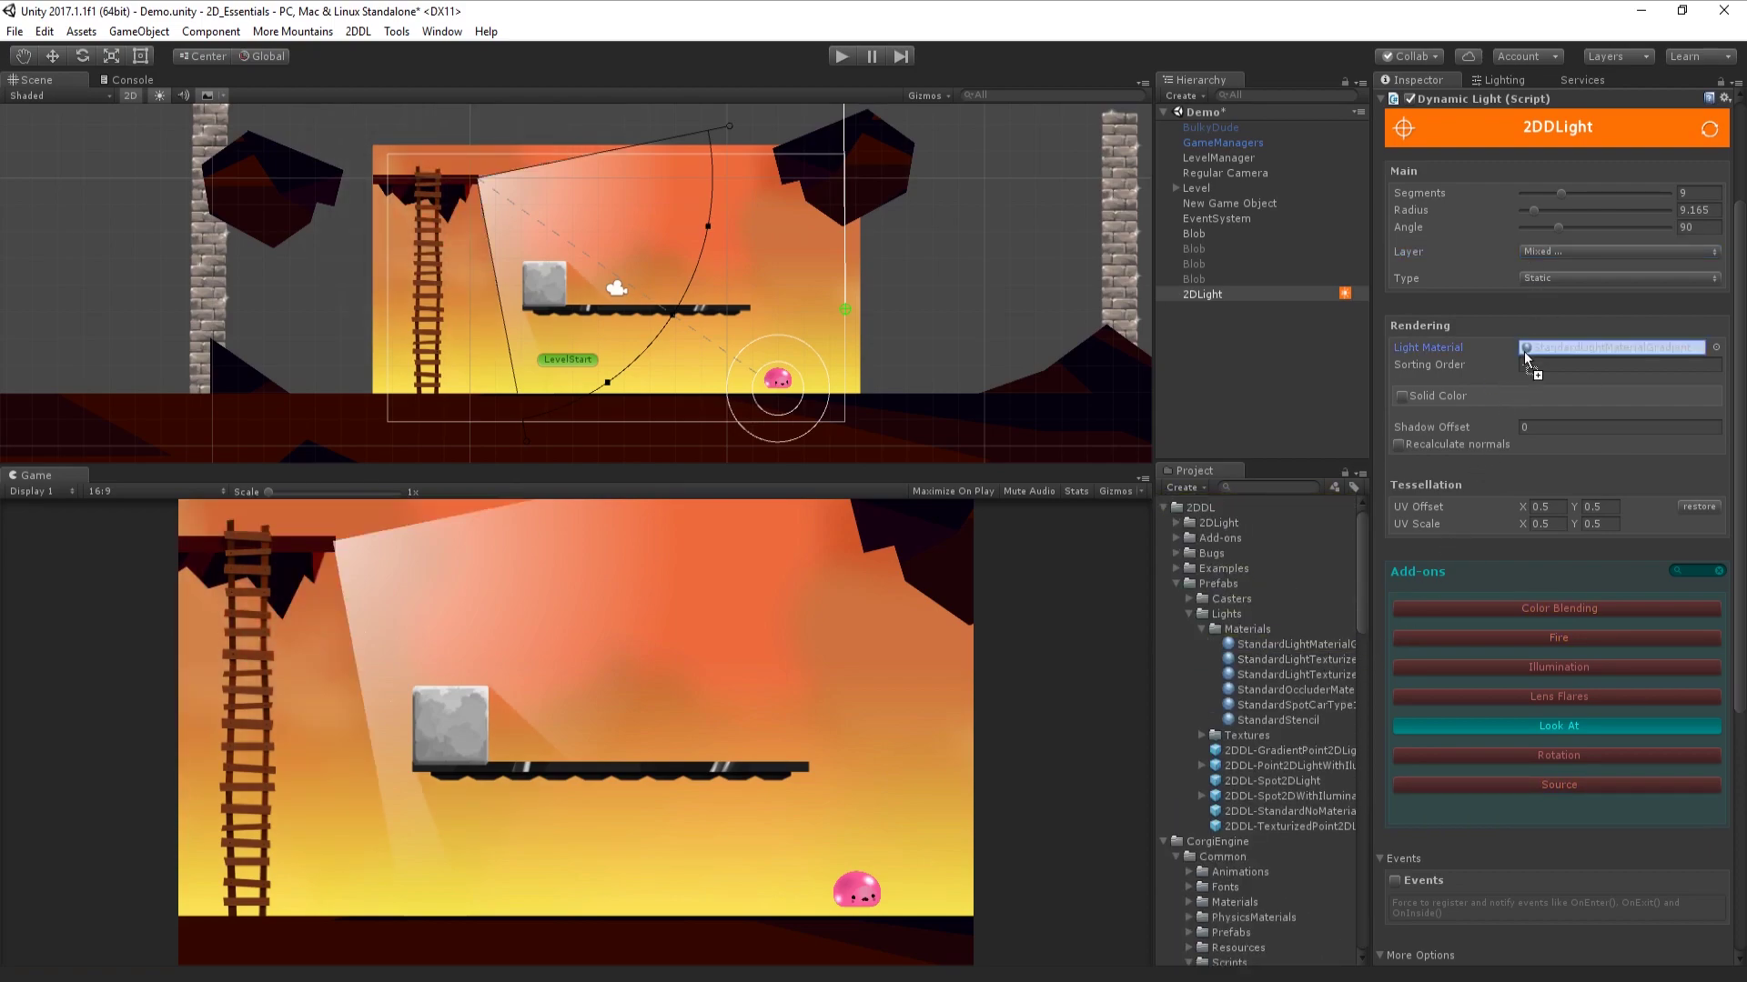
# - Set the texturized material's Light Texture to whiteDust, then reselect the 2DLight
pyautogui.click(1319, 657)
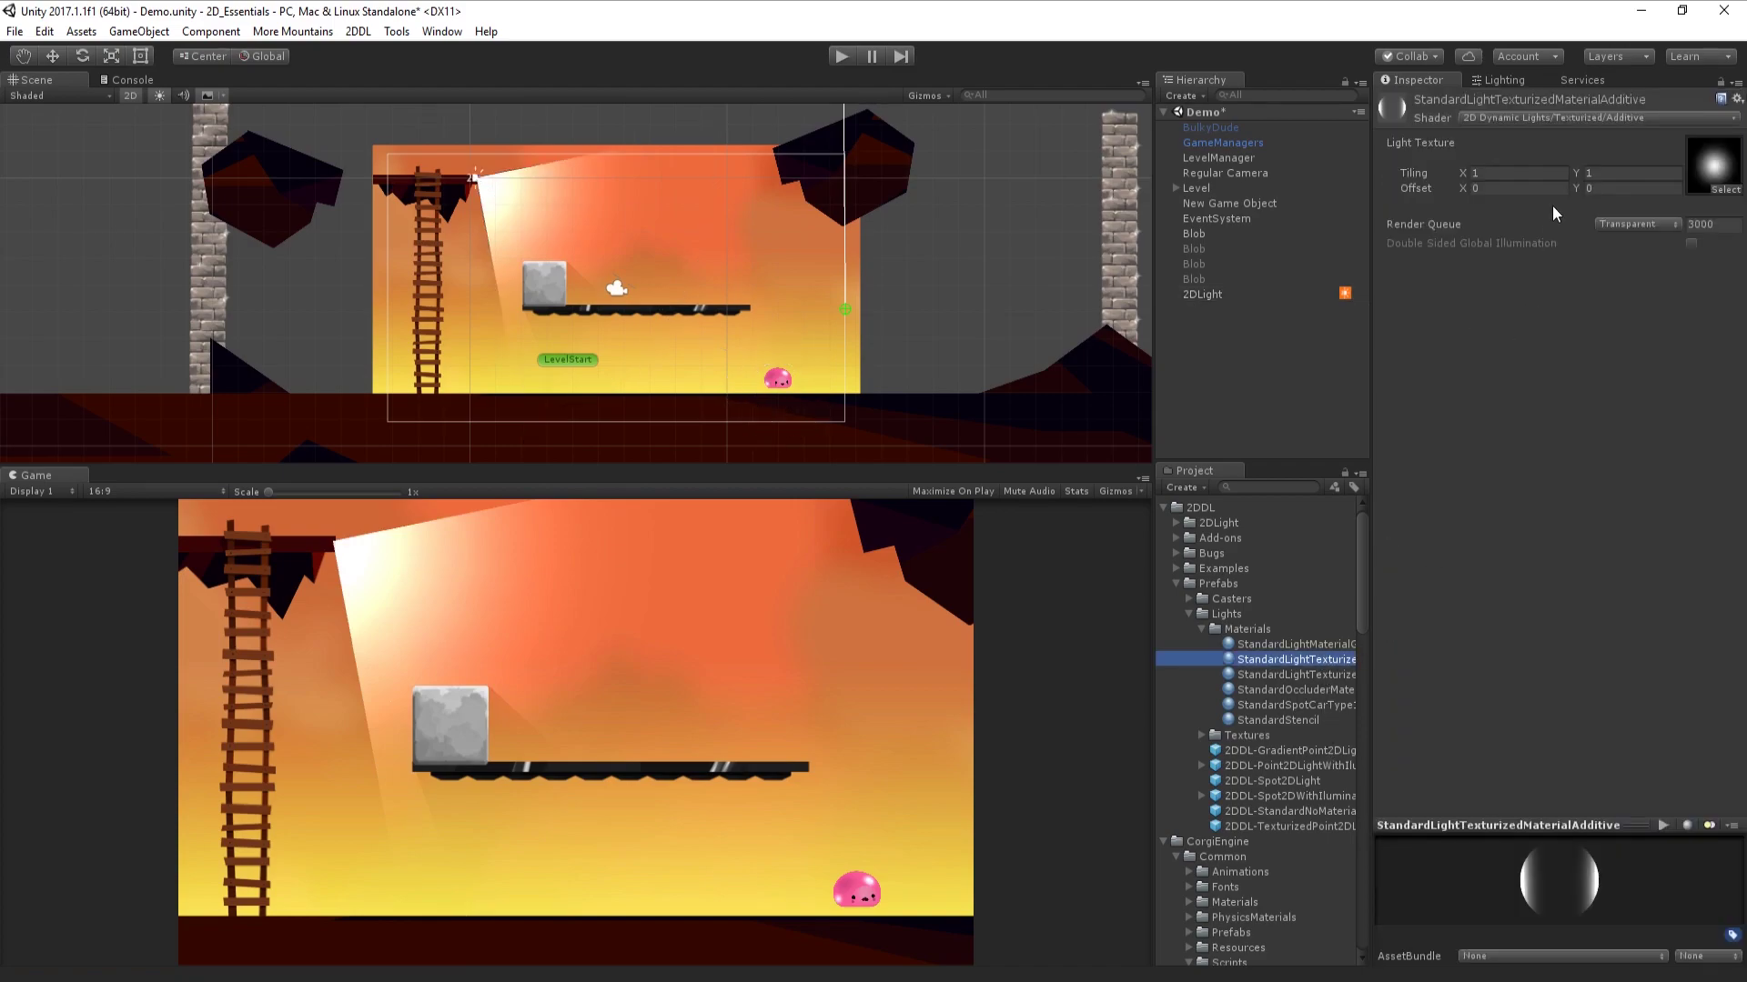
pyautogui.click(1711, 191)
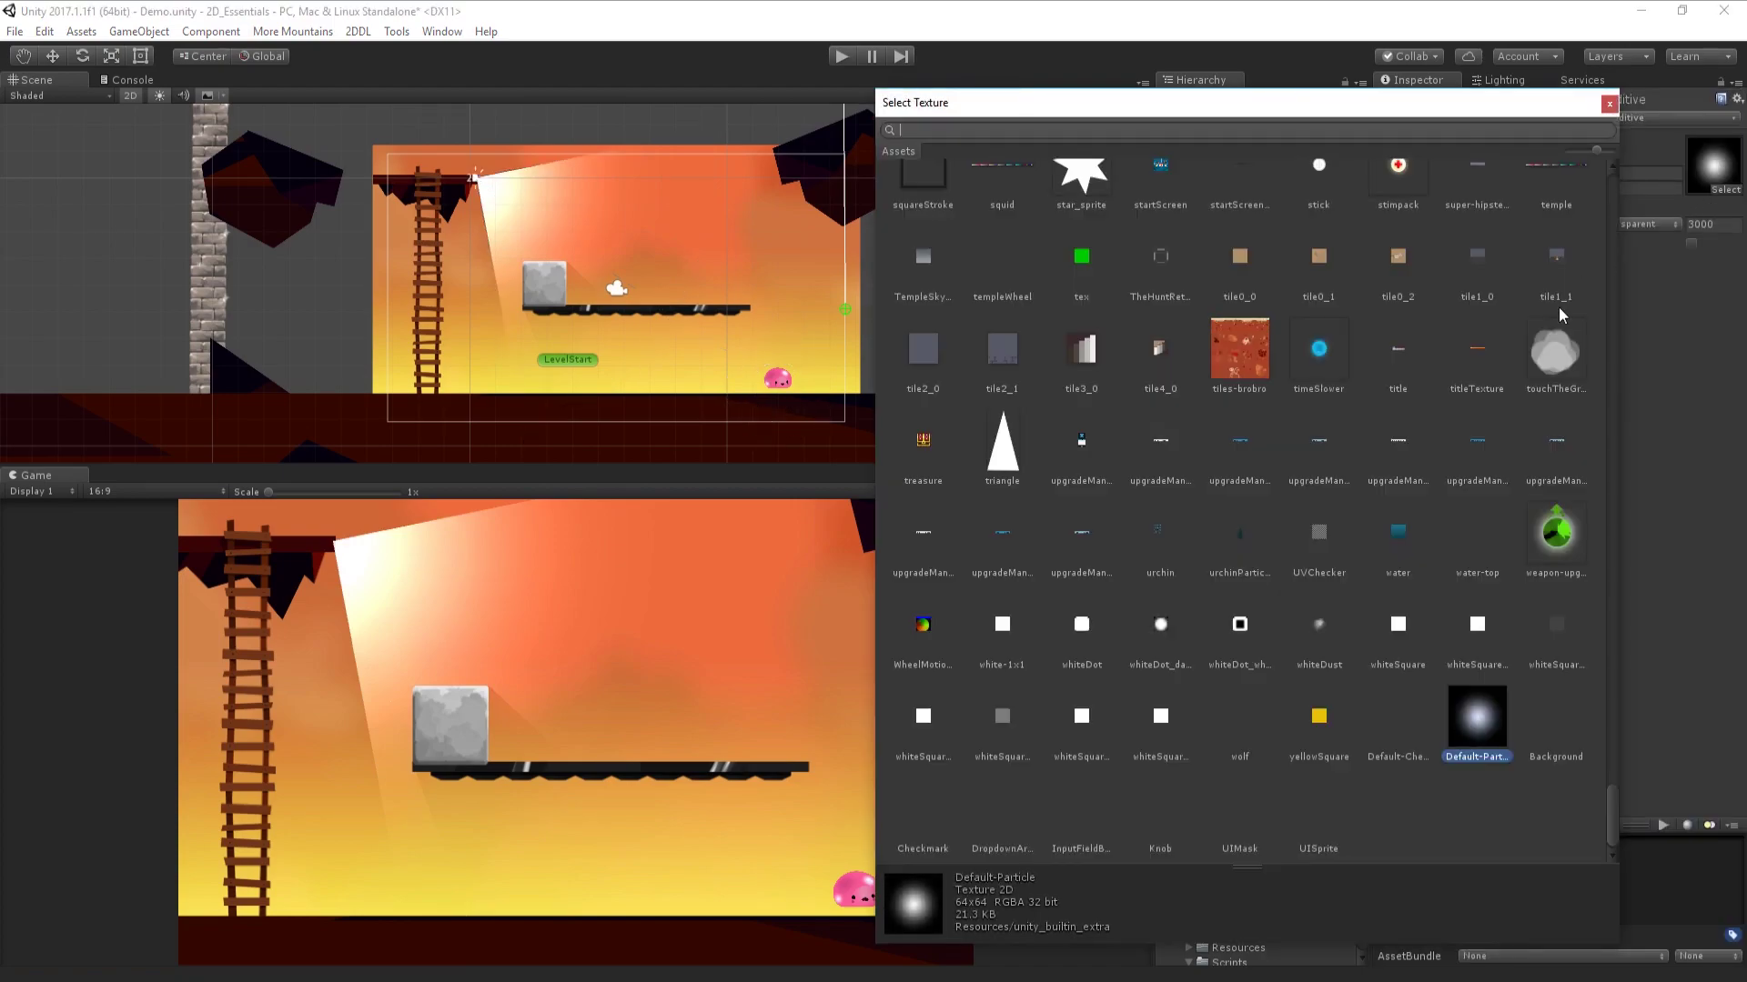
pyautogui.click(1319, 626)
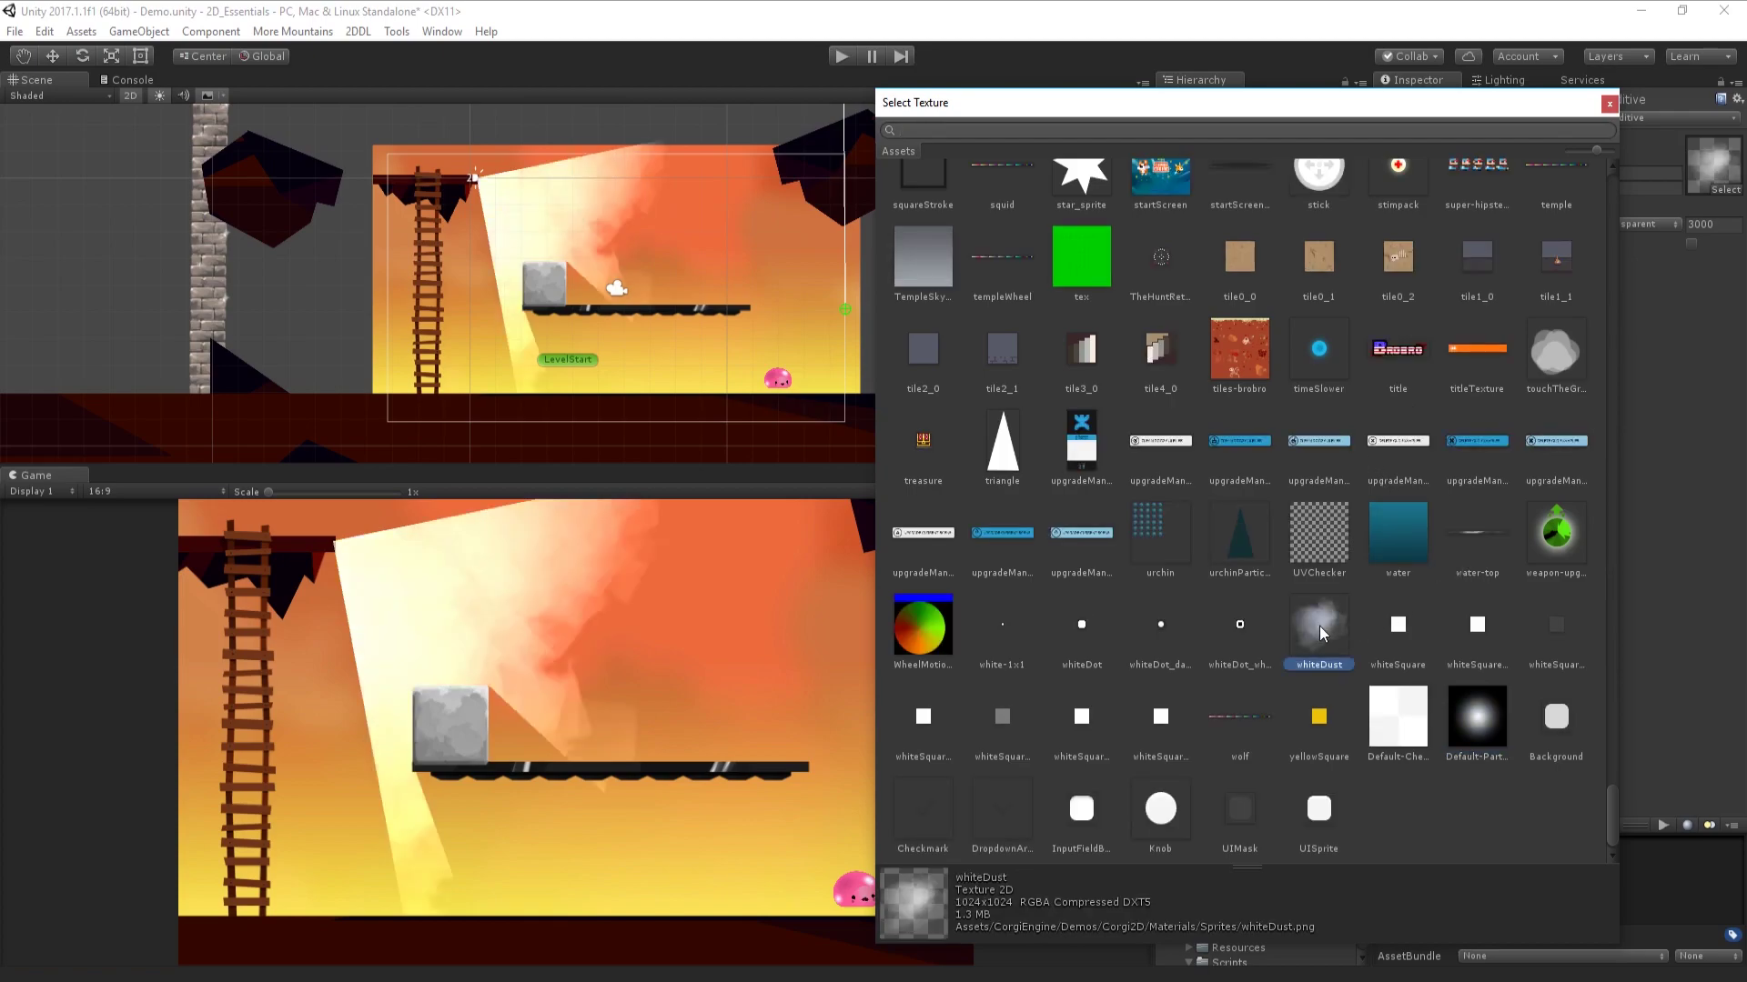
pyautogui.click(1696, 506)
pyautogui.click(678, 231)
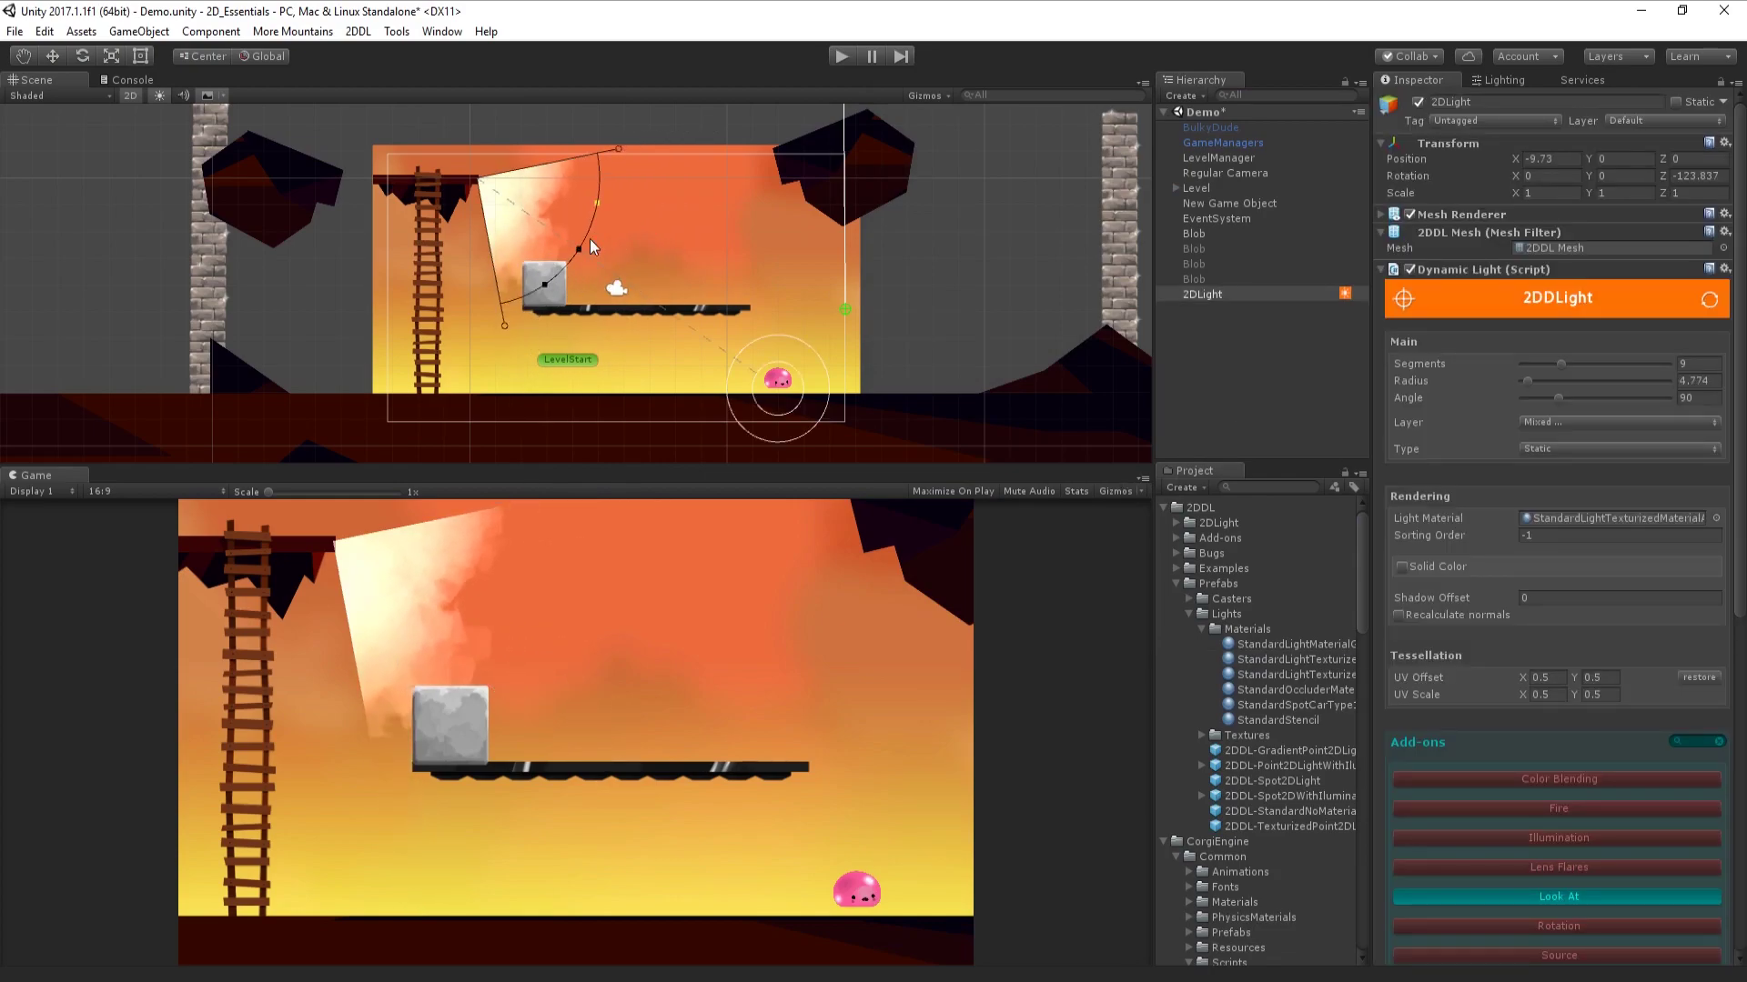
# - Drag the 2DLight radius outward to about 6.332 so the beam reaches further
pyautogui.moveTo(614, 237); pyautogui.dragTo(783, 114)
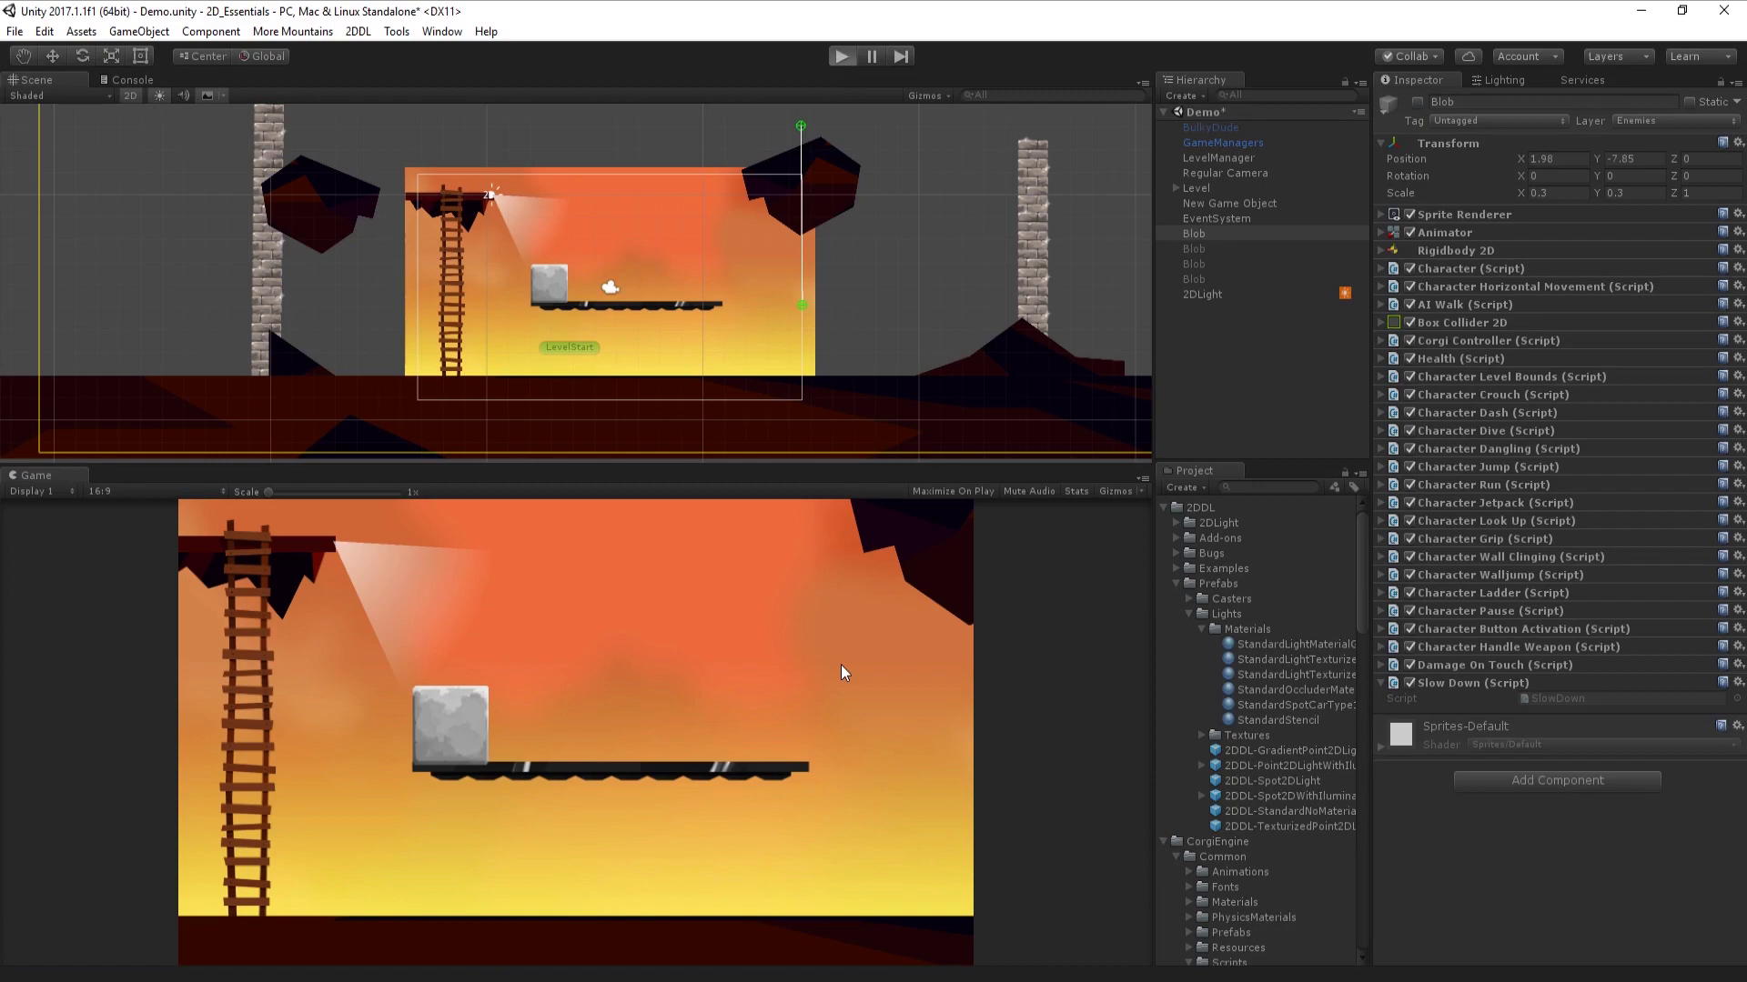
# - Play the level, running left and right, jumping and shooting the Blob enemies
pyautogui.hotkey('ctrl', 'p')
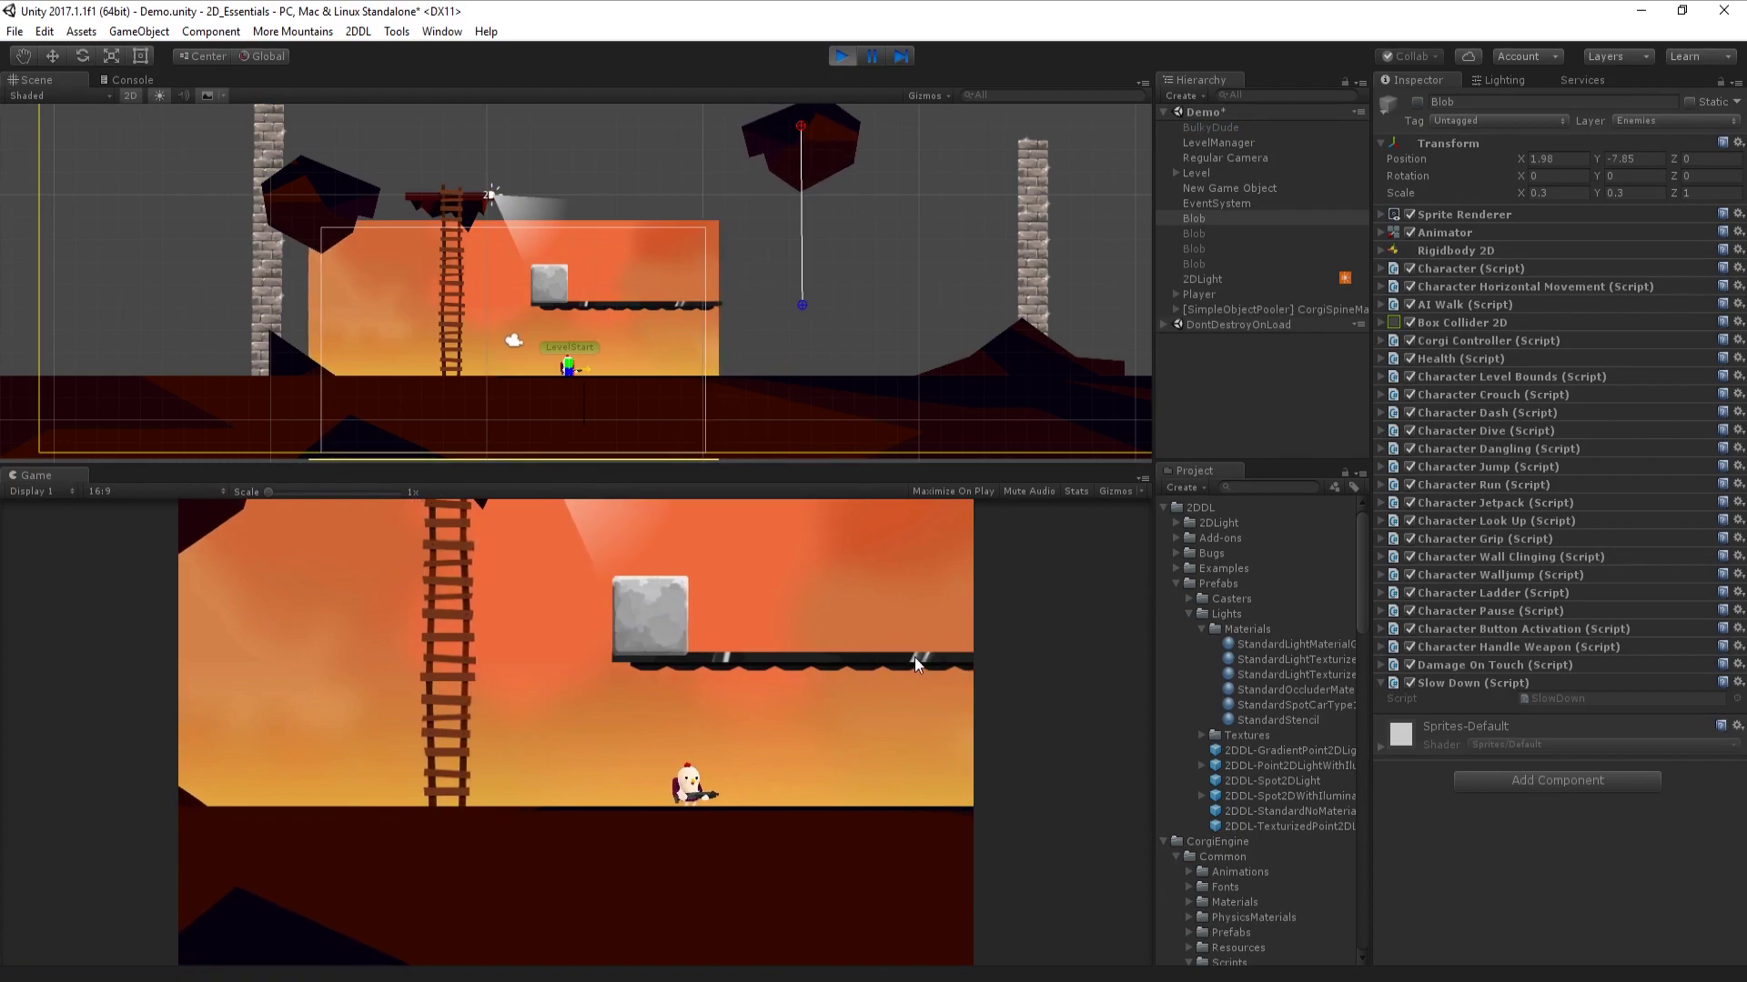
pyautogui.press('Left')
pyautogui.press('e')
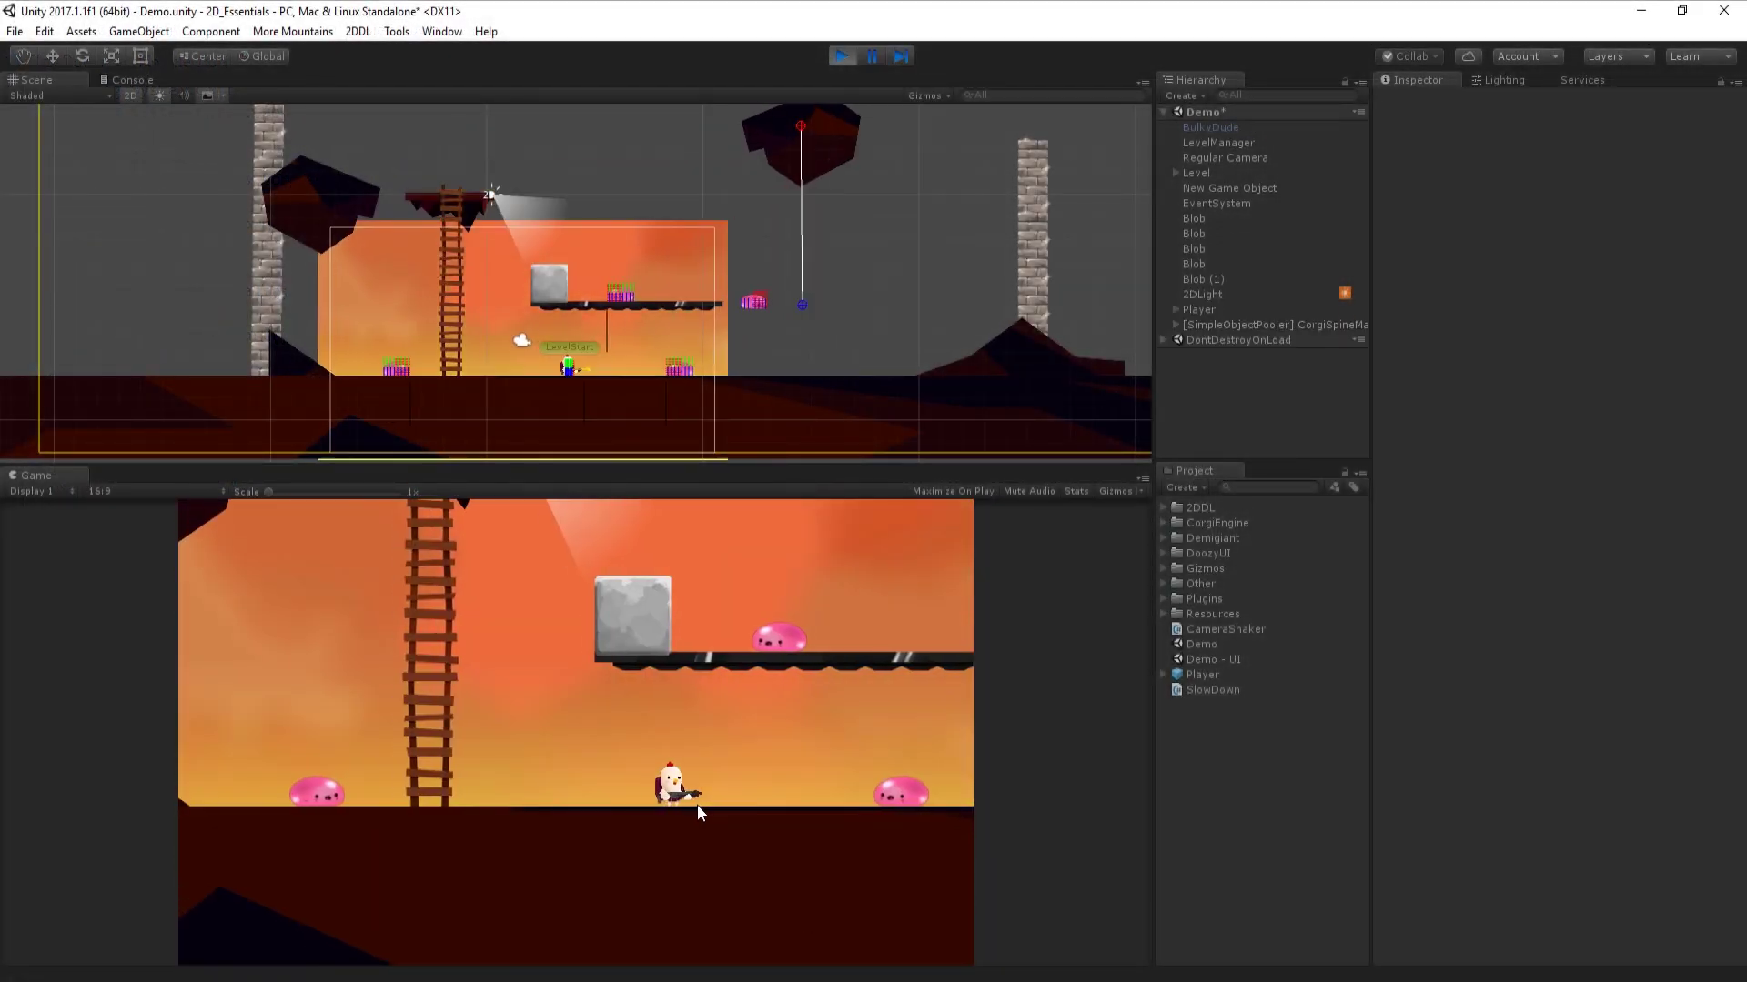
pyautogui.press('Left')
pyautogui.press('space')
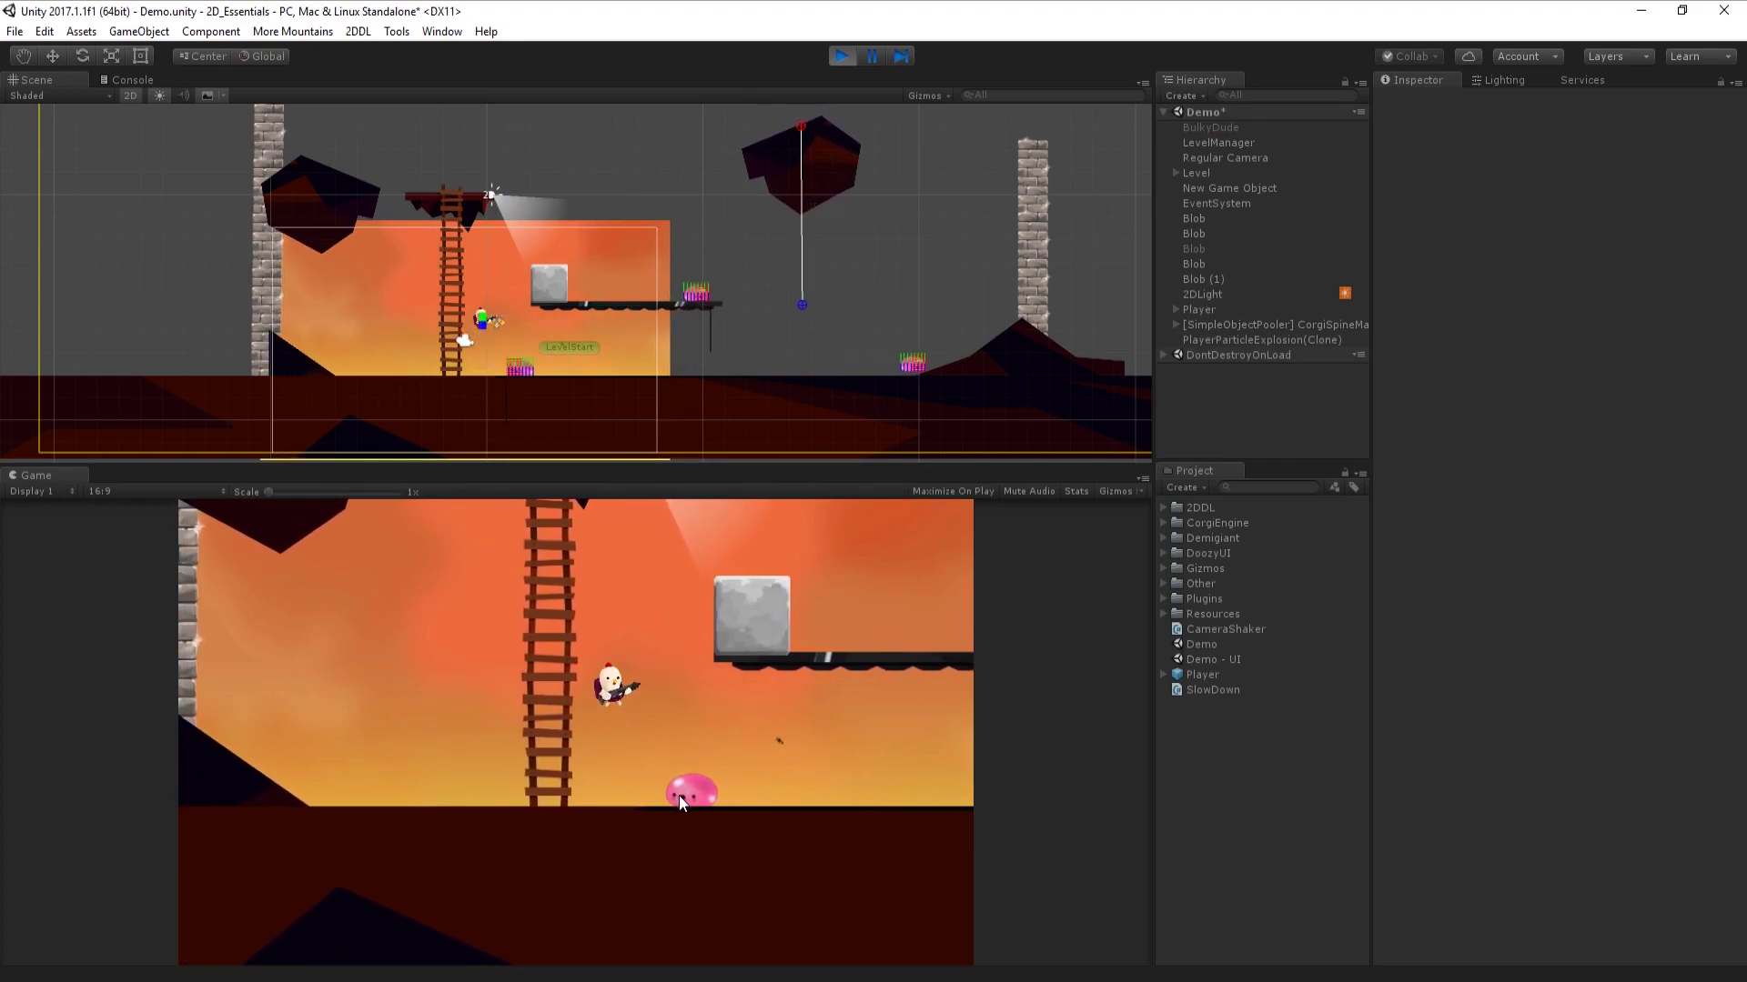
pyautogui.press('Right')
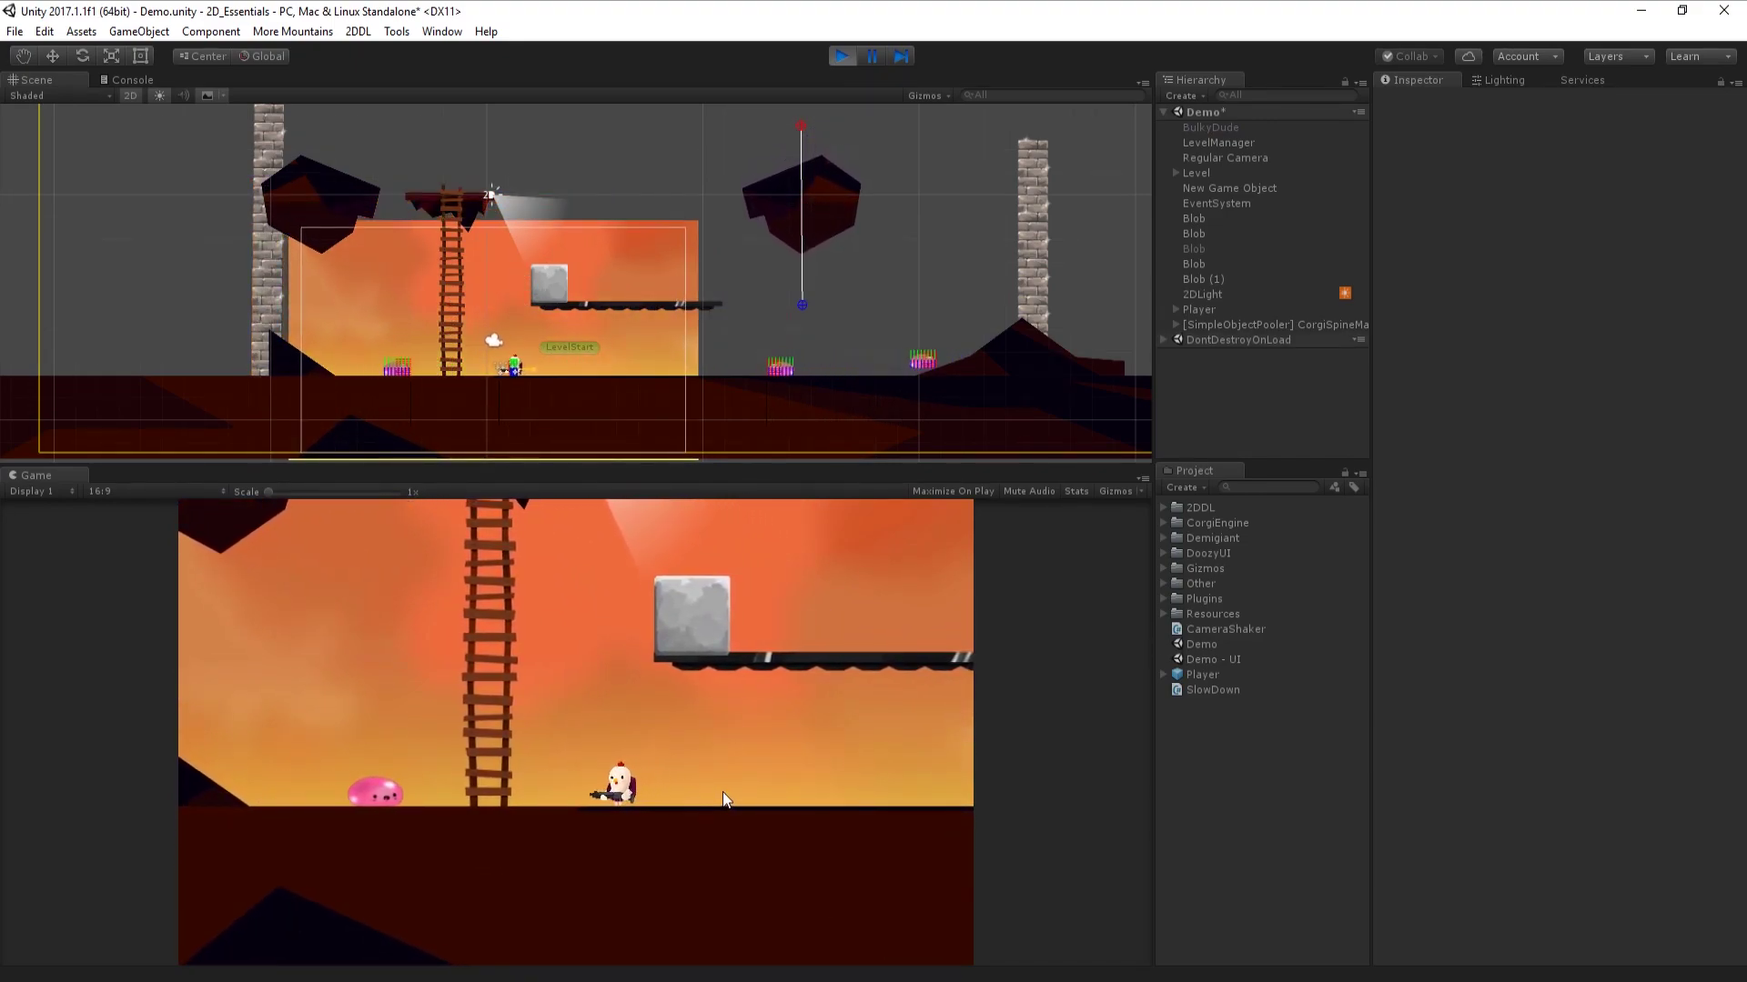
pyautogui.press('Left')
pyautogui.press('space')
pyautogui.press('space')
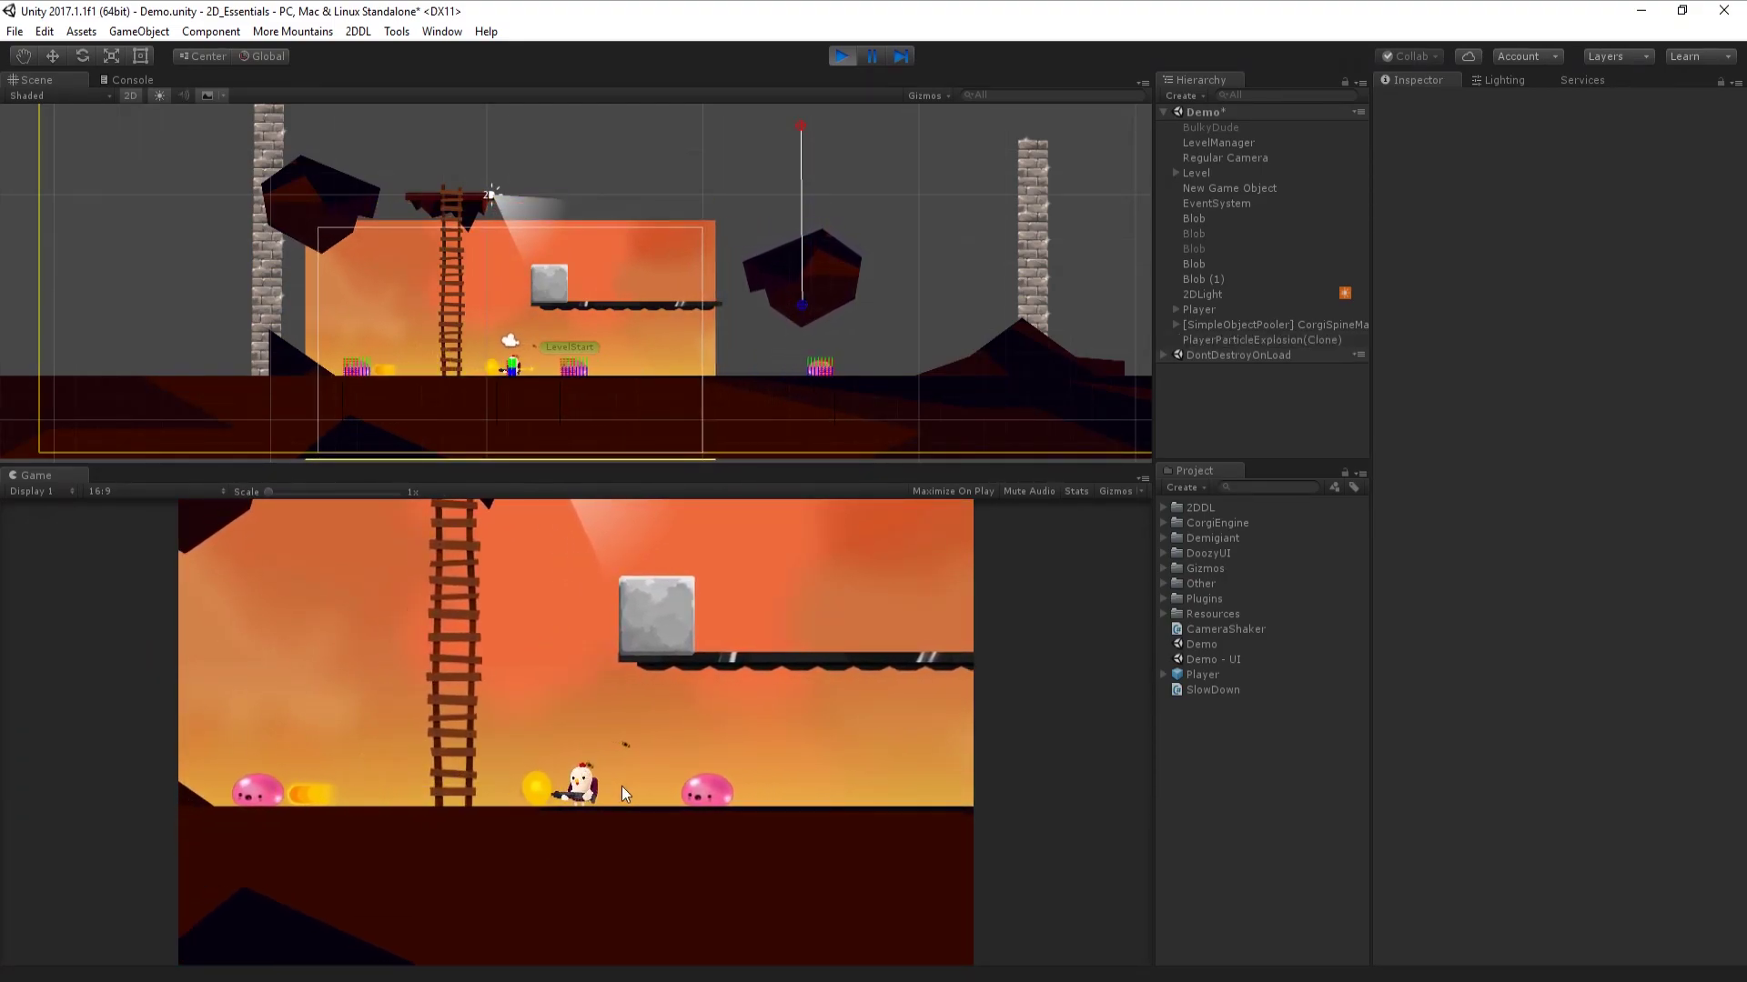
pyautogui.press('space')
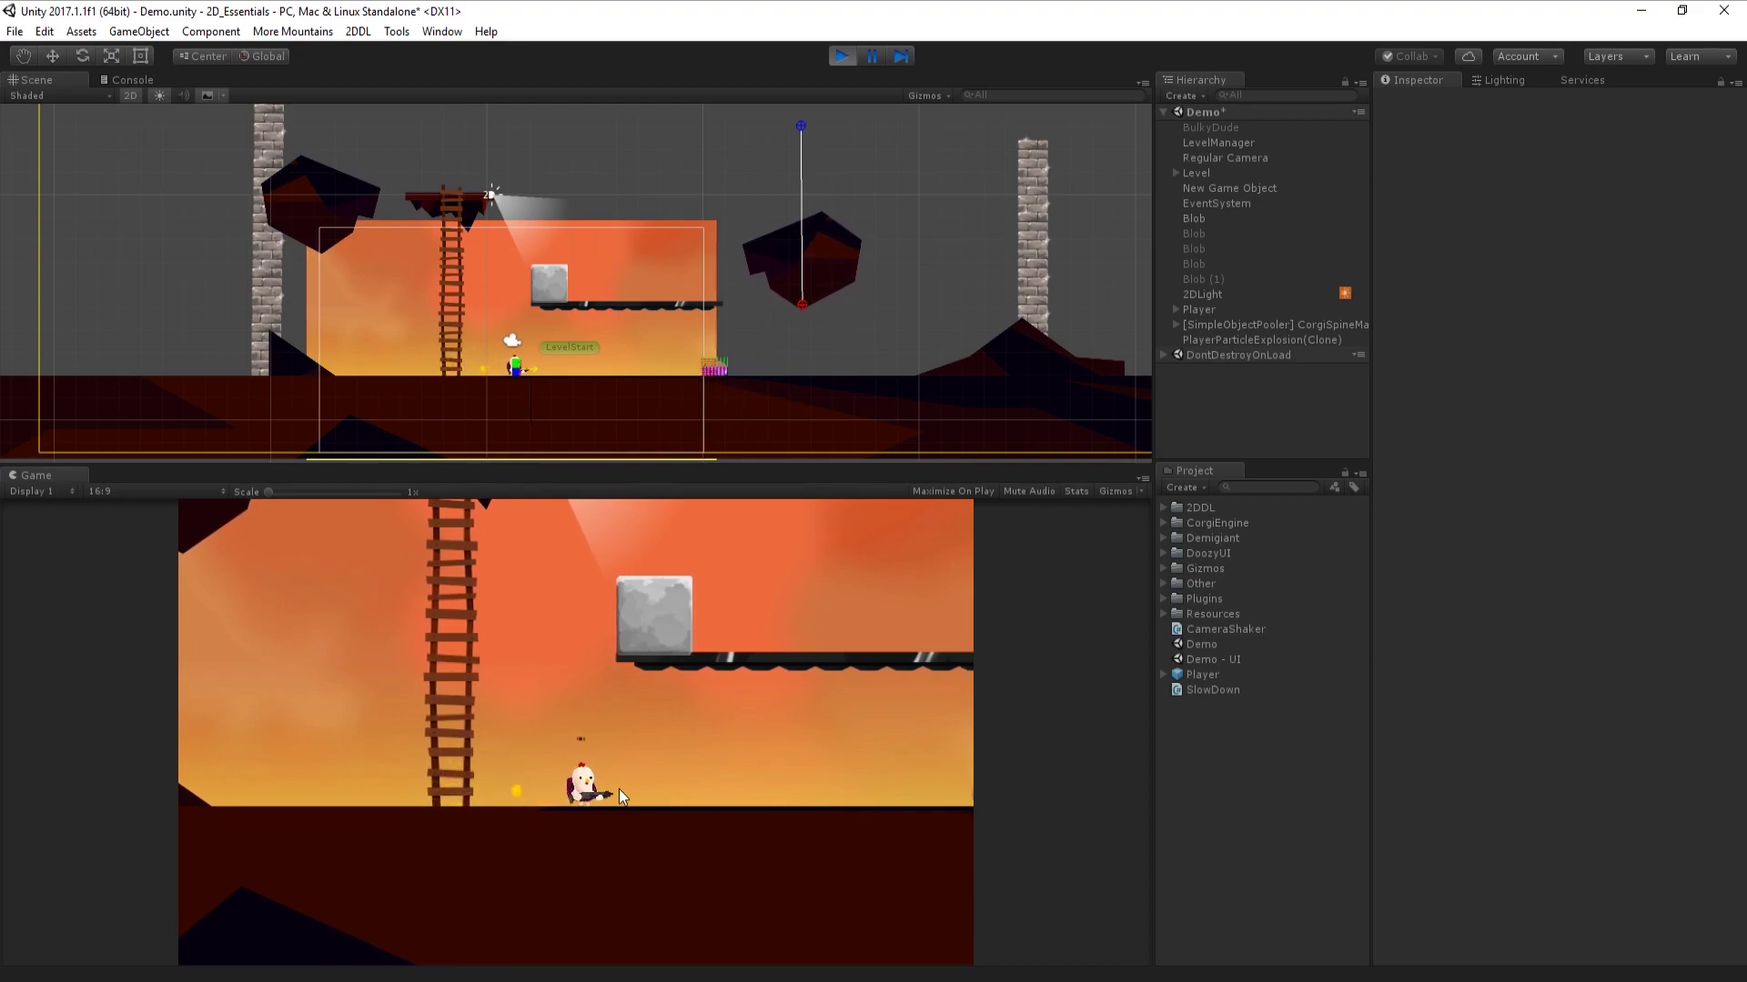
pyautogui.press('Right')
pyautogui.press('Right')
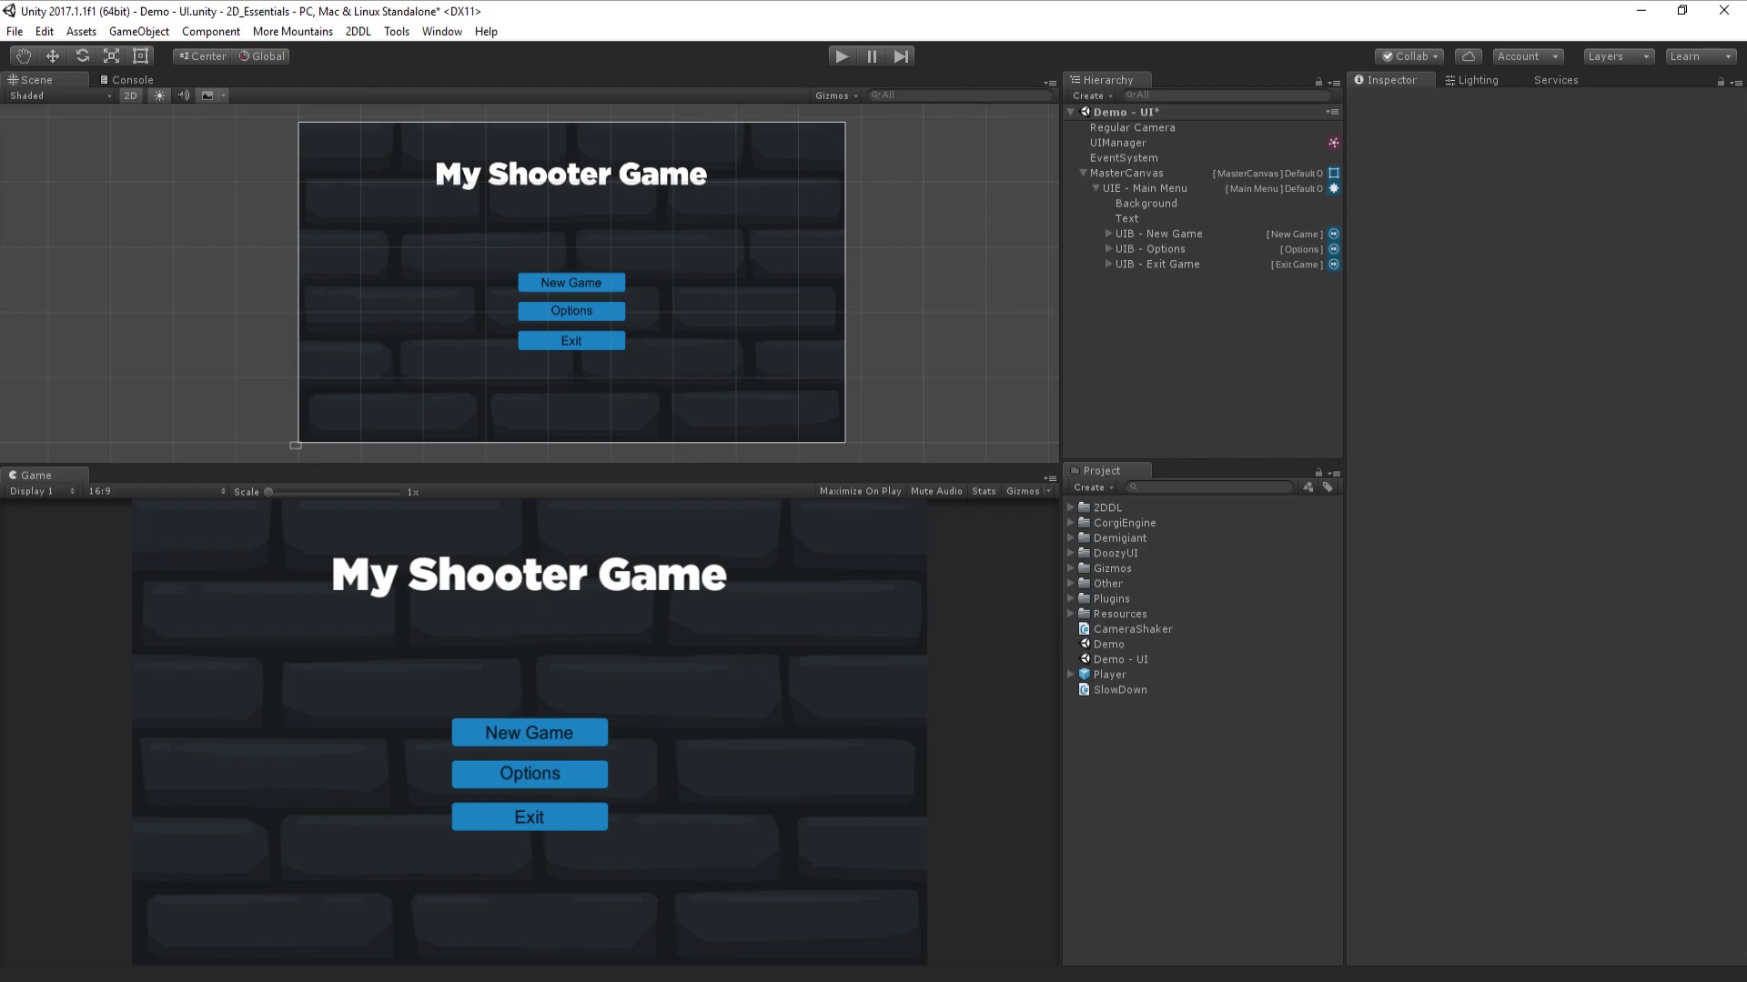
# - Select UIE - Main Menu and open the UI Elements Database with its Main Menu category expanded
pyautogui.click(1128, 190)
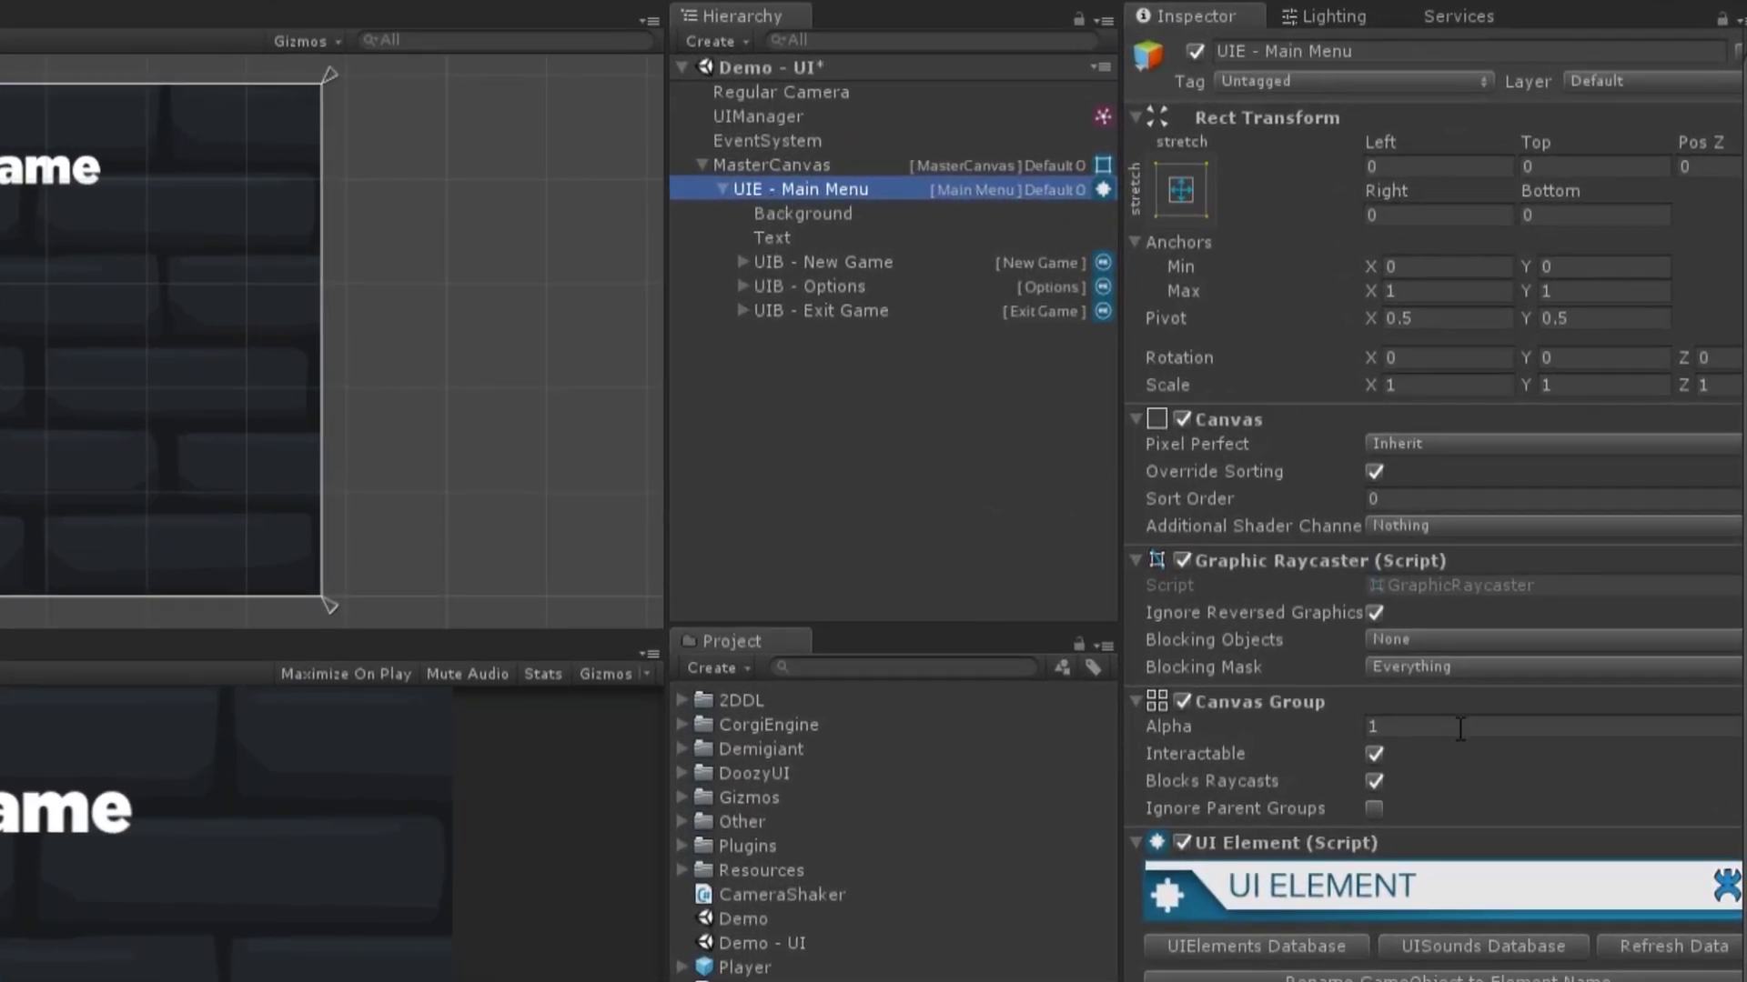
pyautogui.click(1296, 946)
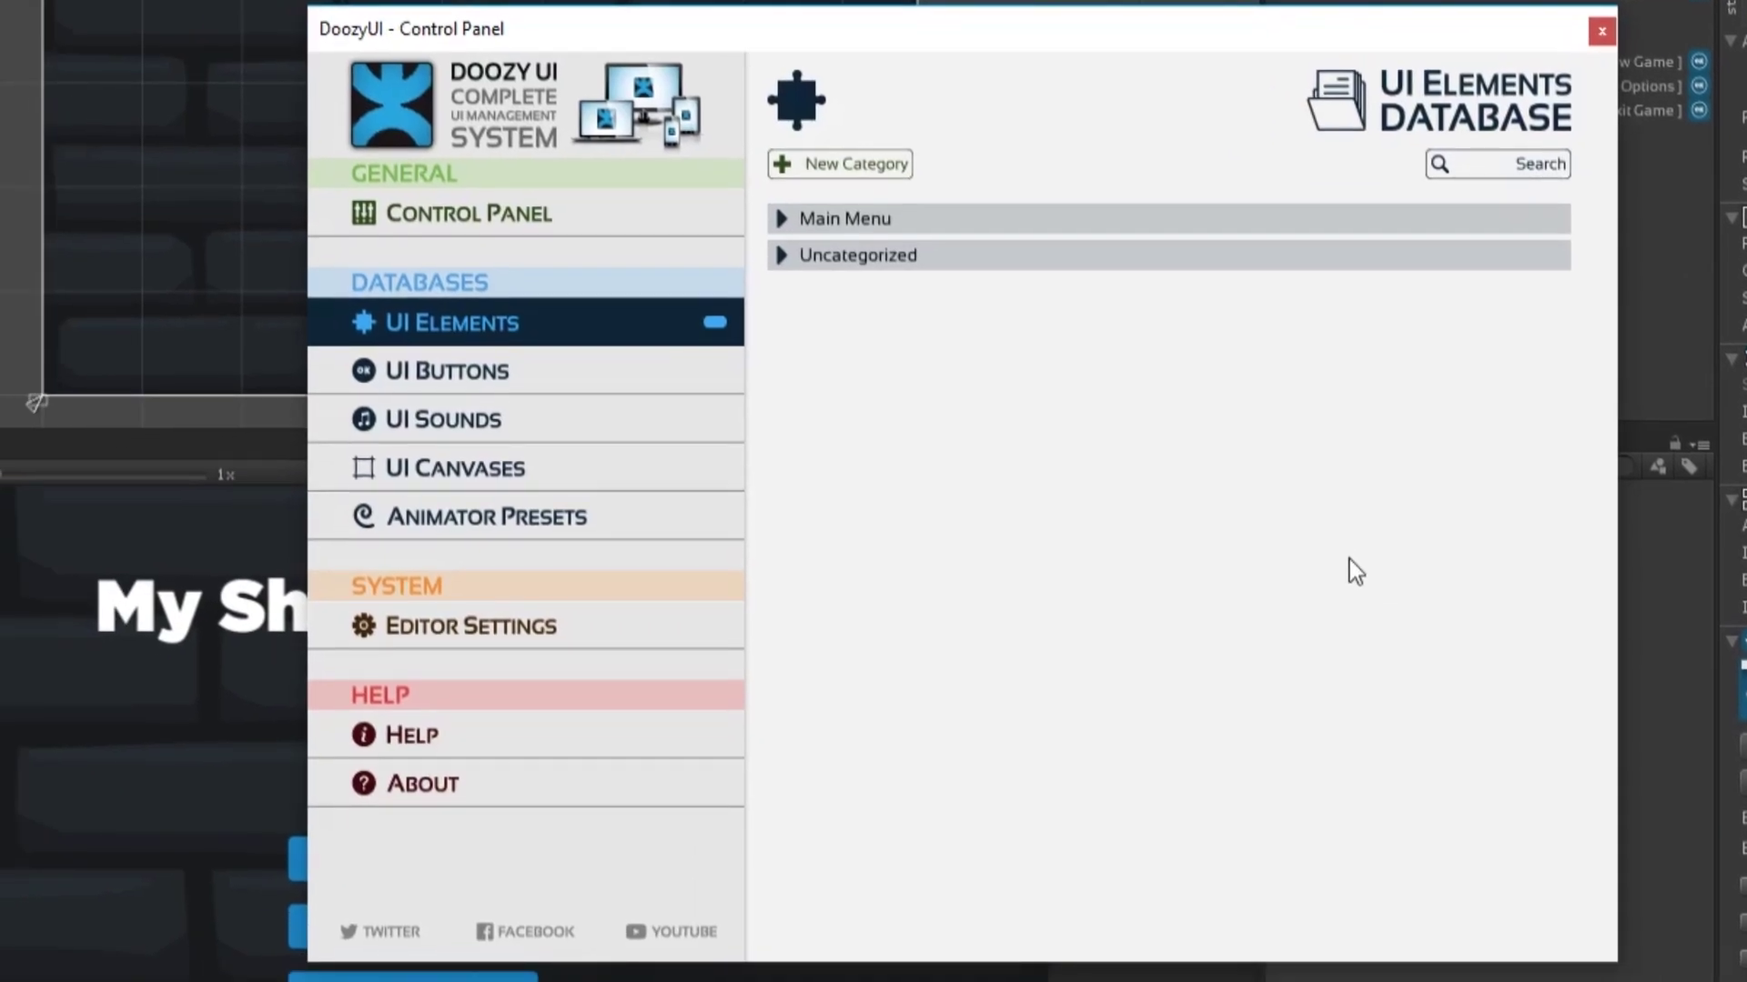
pyautogui.click(774, 217)
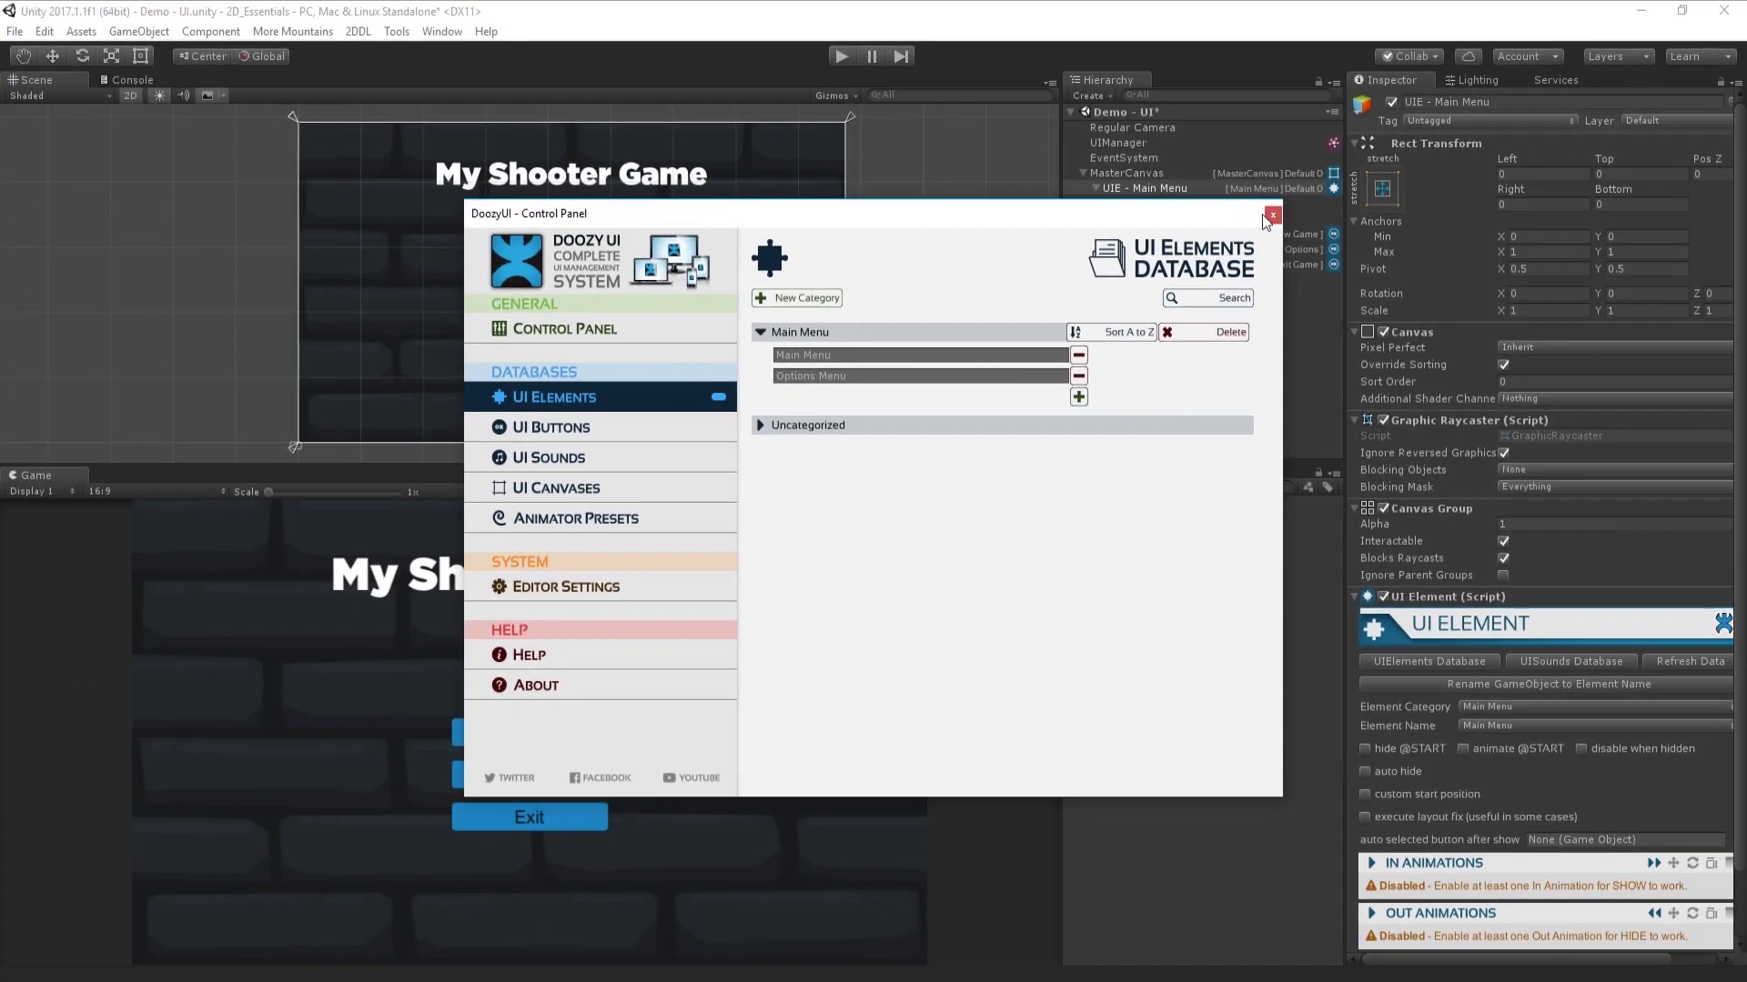
# - Add a DoozyUI UI Element under MasterCanvas with category Main Menu and name Options Menu
pyautogui.click(1601, 31)
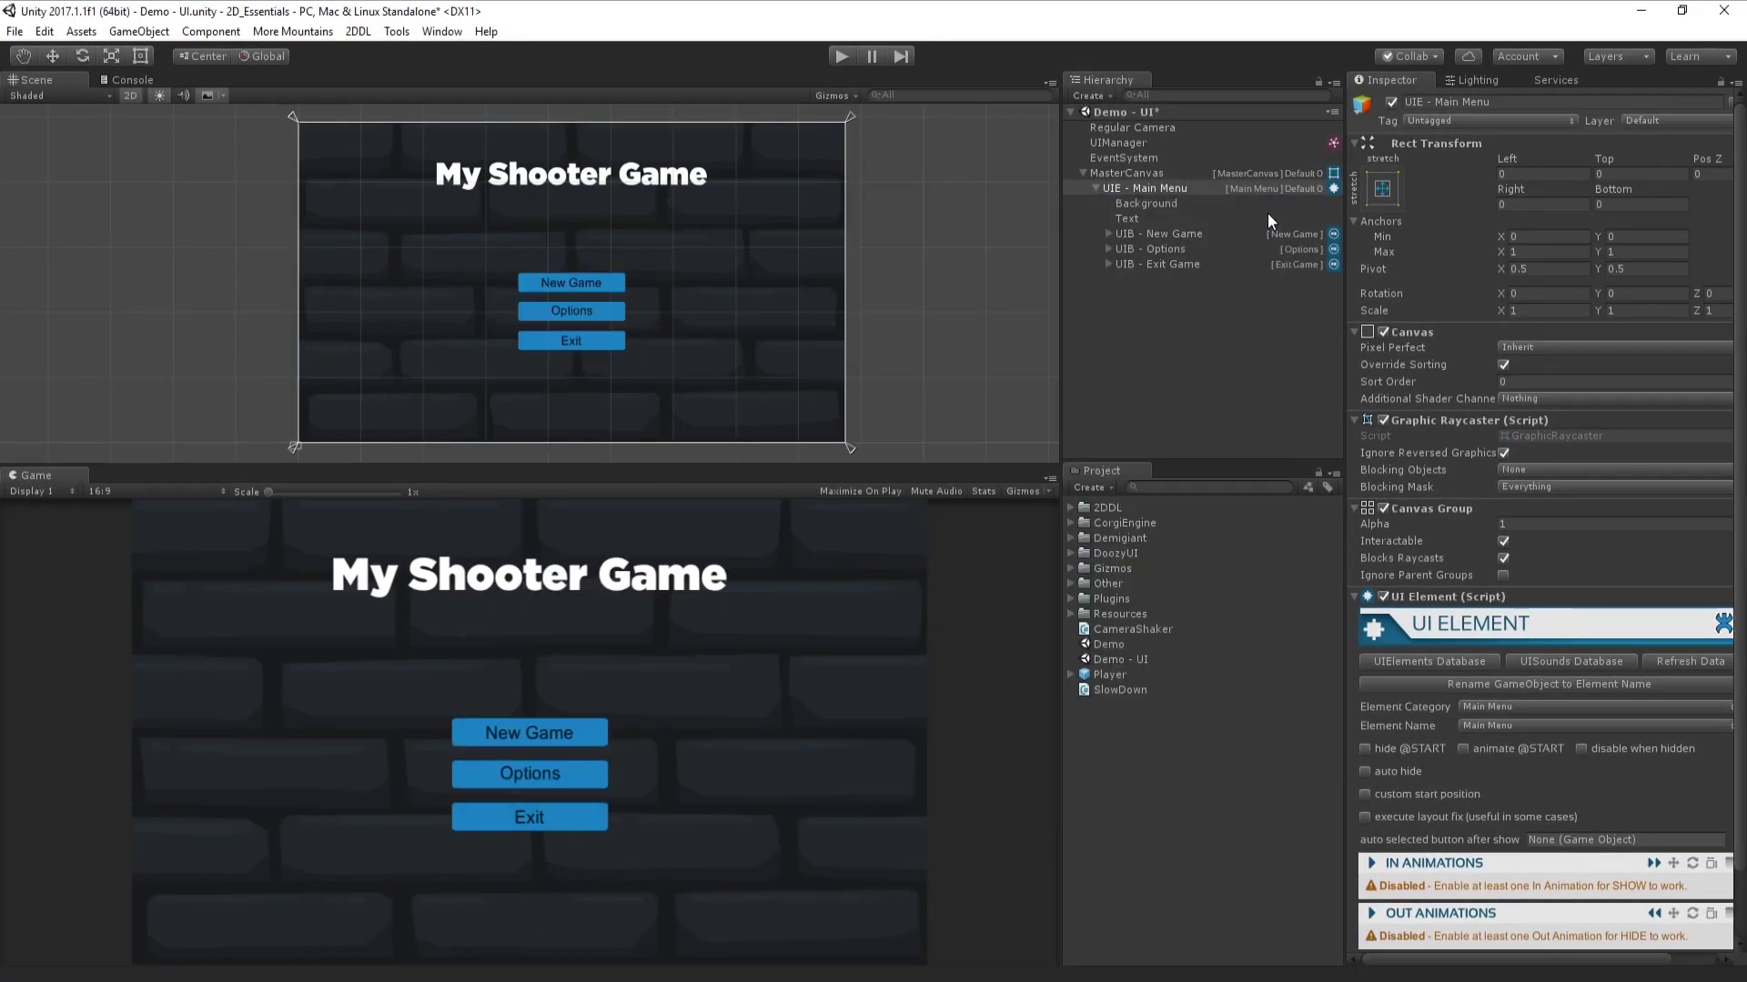
pyautogui.rightClick(1128, 172)
pyautogui.moveTo(1182, 352)
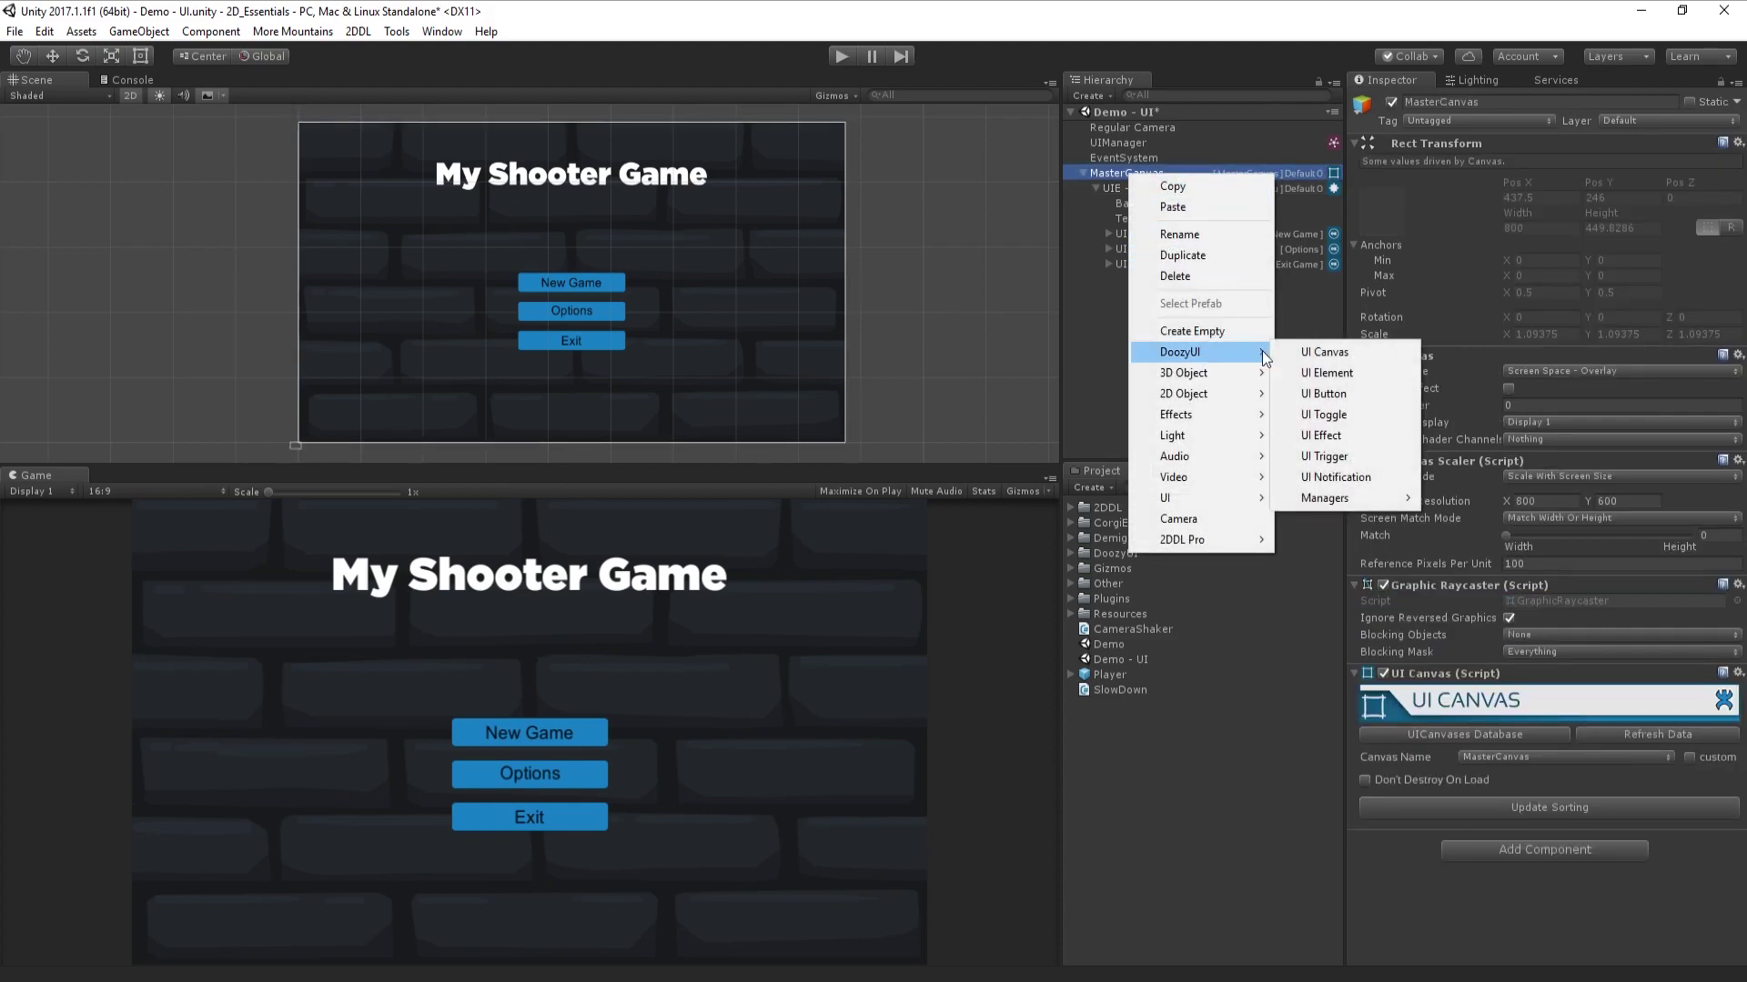
pyautogui.click(1319, 374)
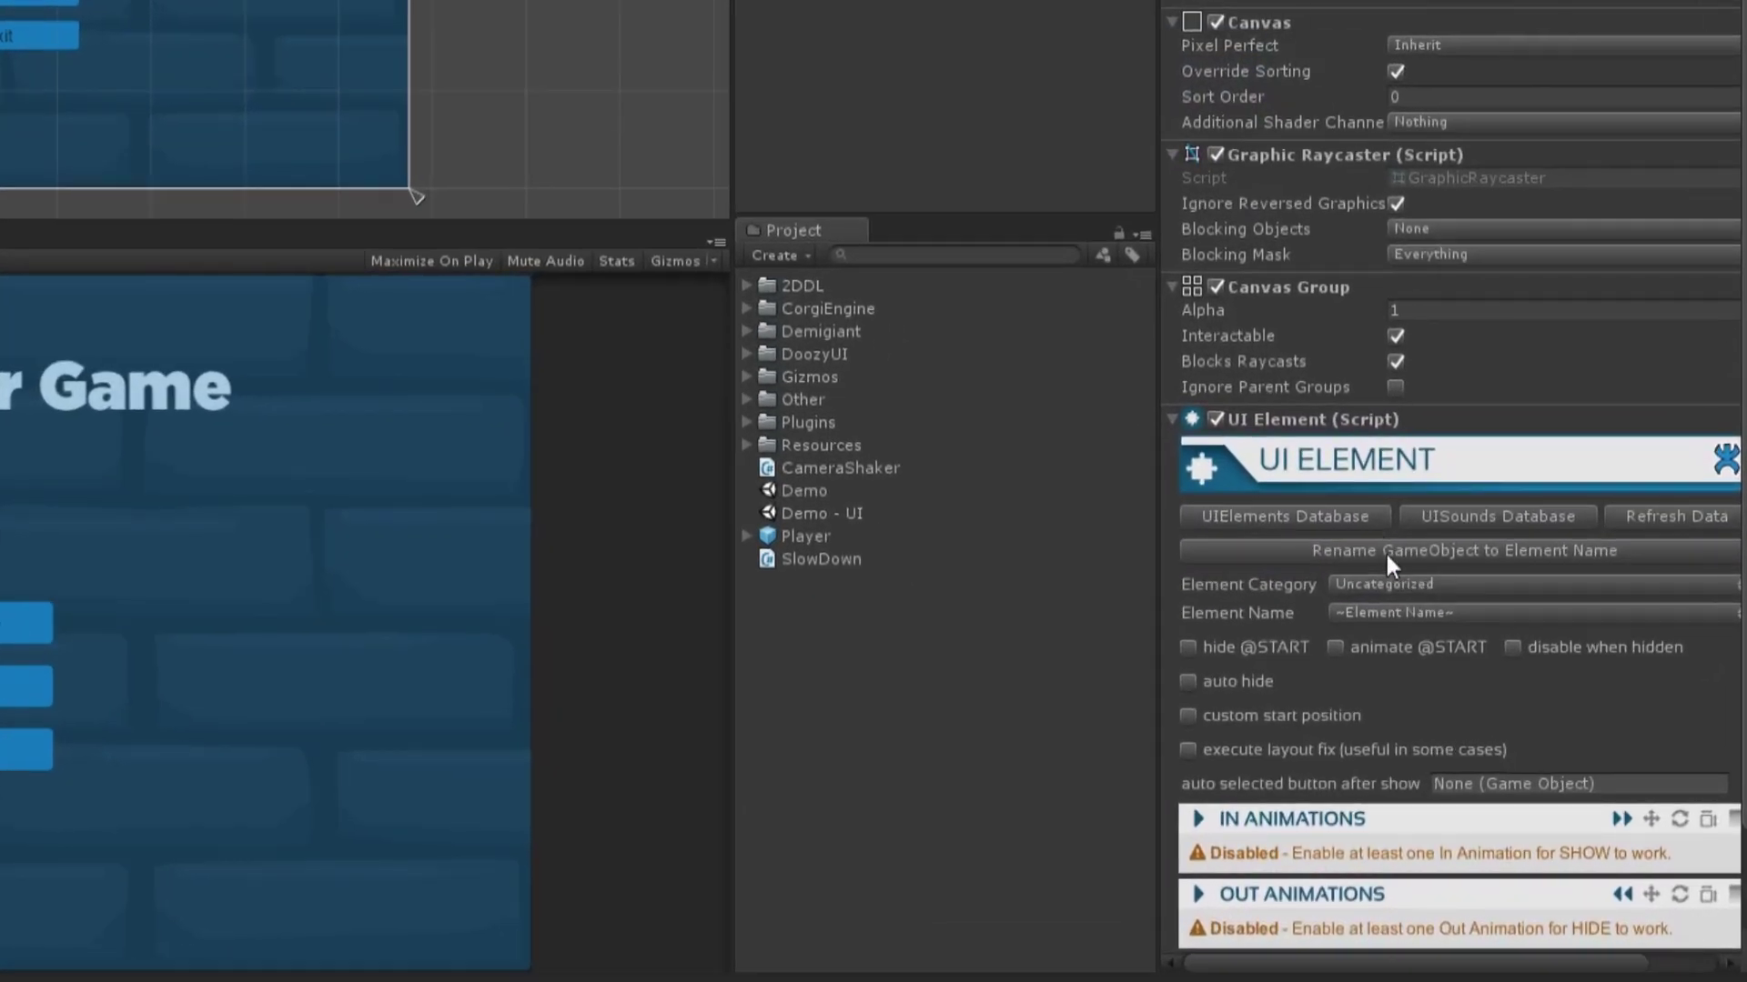
pyautogui.click(1502, 705)
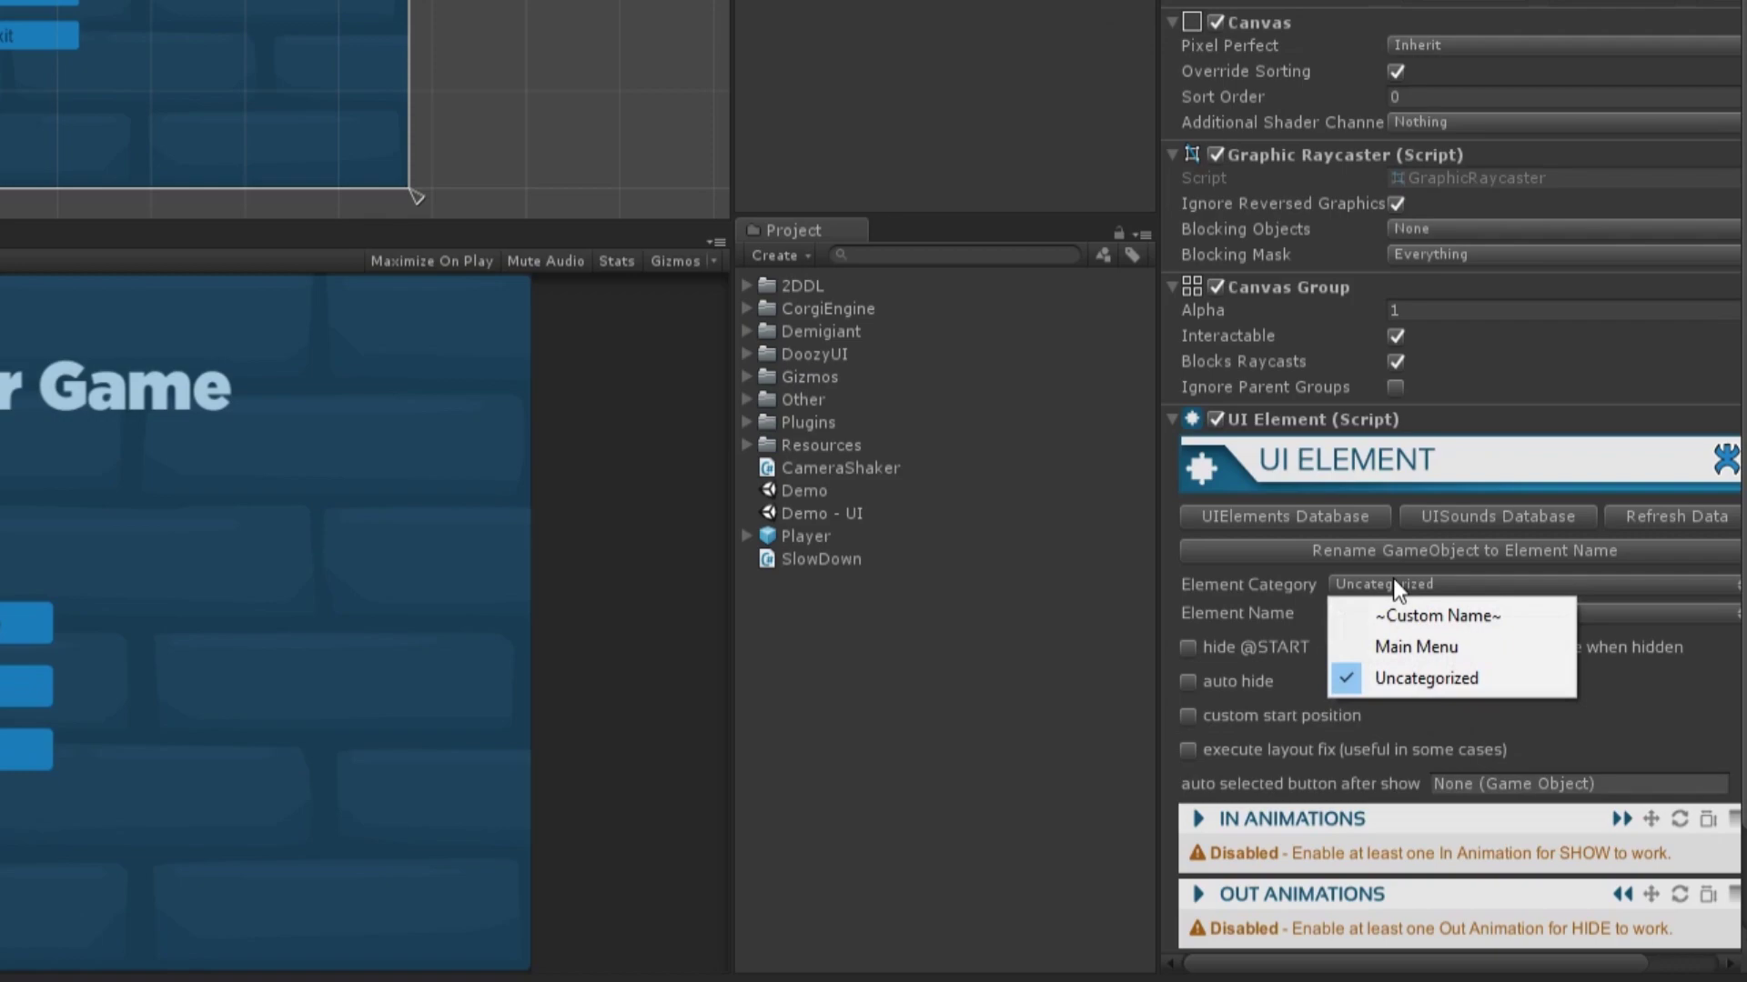
pyautogui.click(1394, 644)
pyautogui.click(1381, 612)
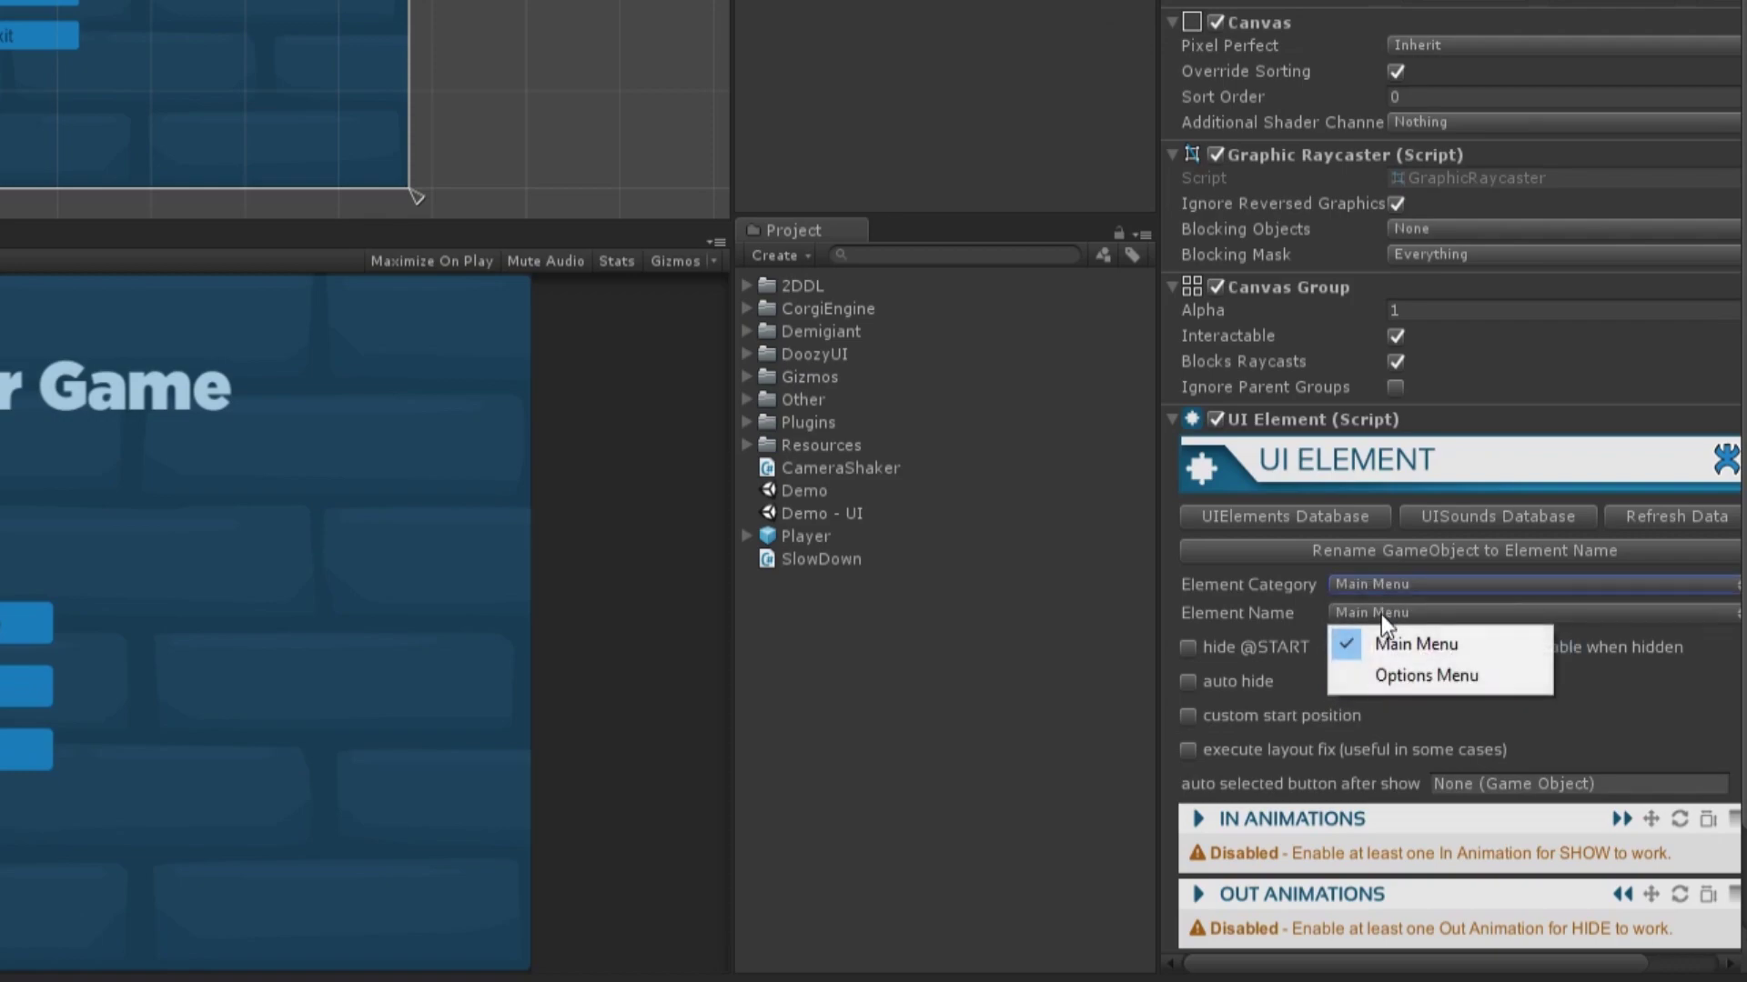
pyautogui.click(1386, 673)
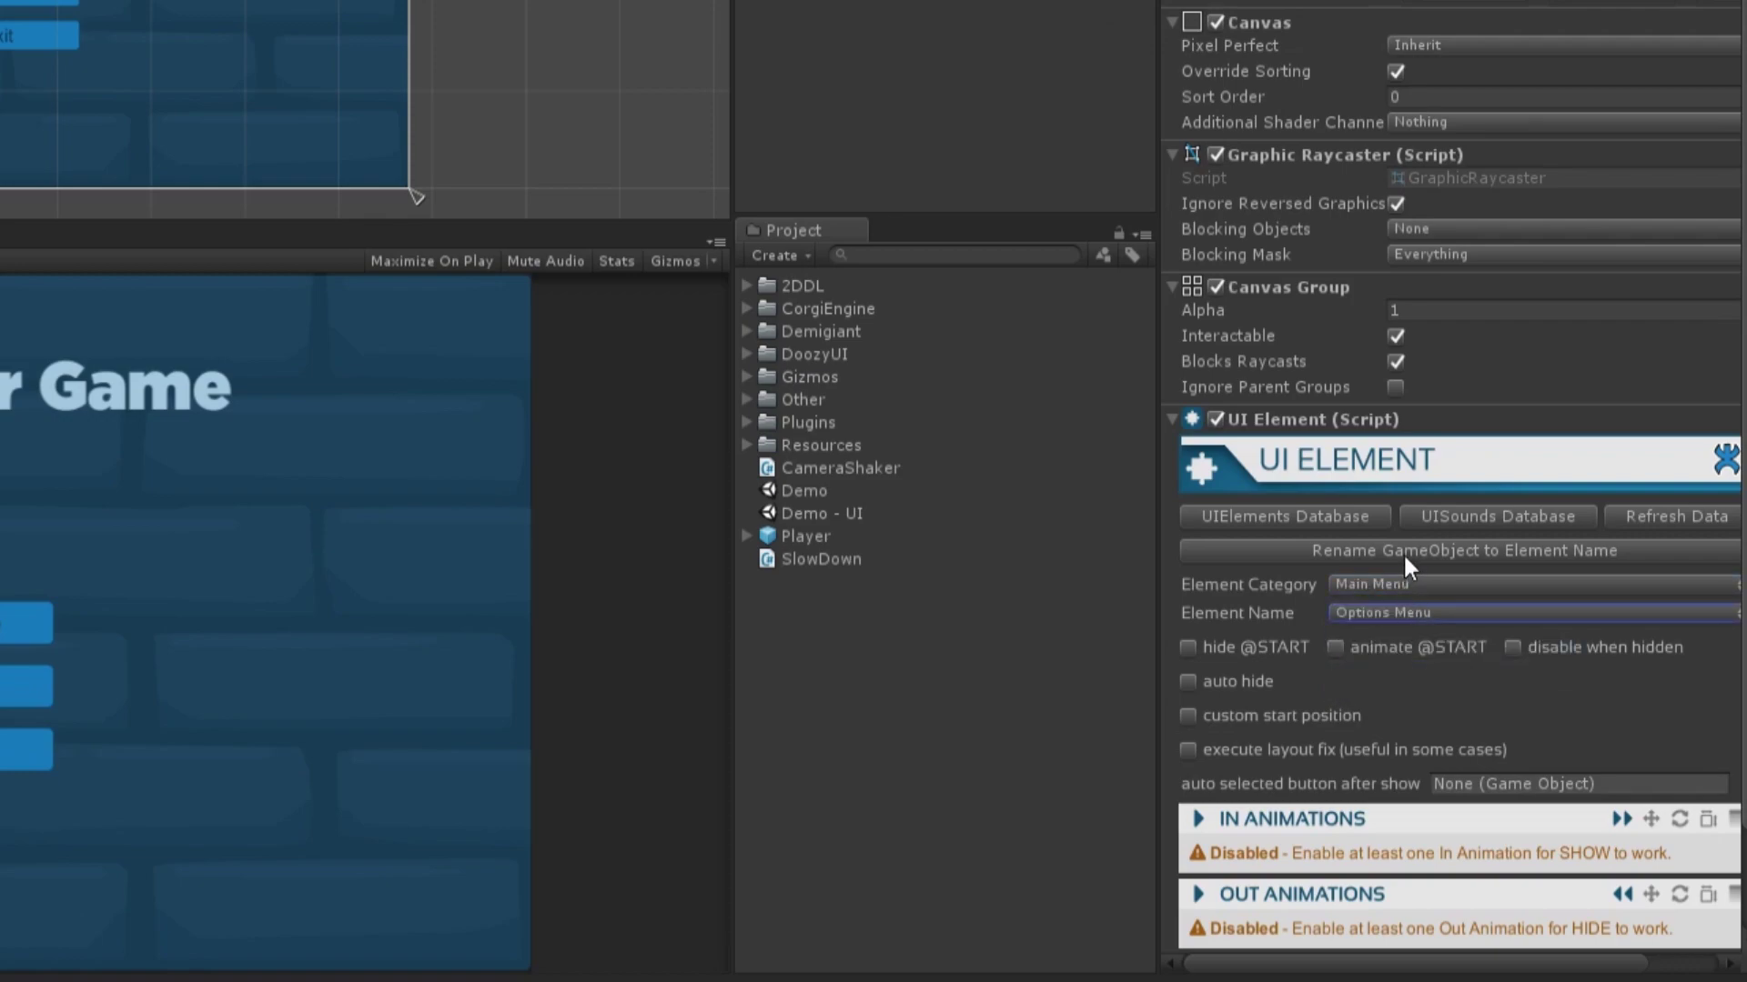
pyautogui.scroll(-3, 1406, 560)
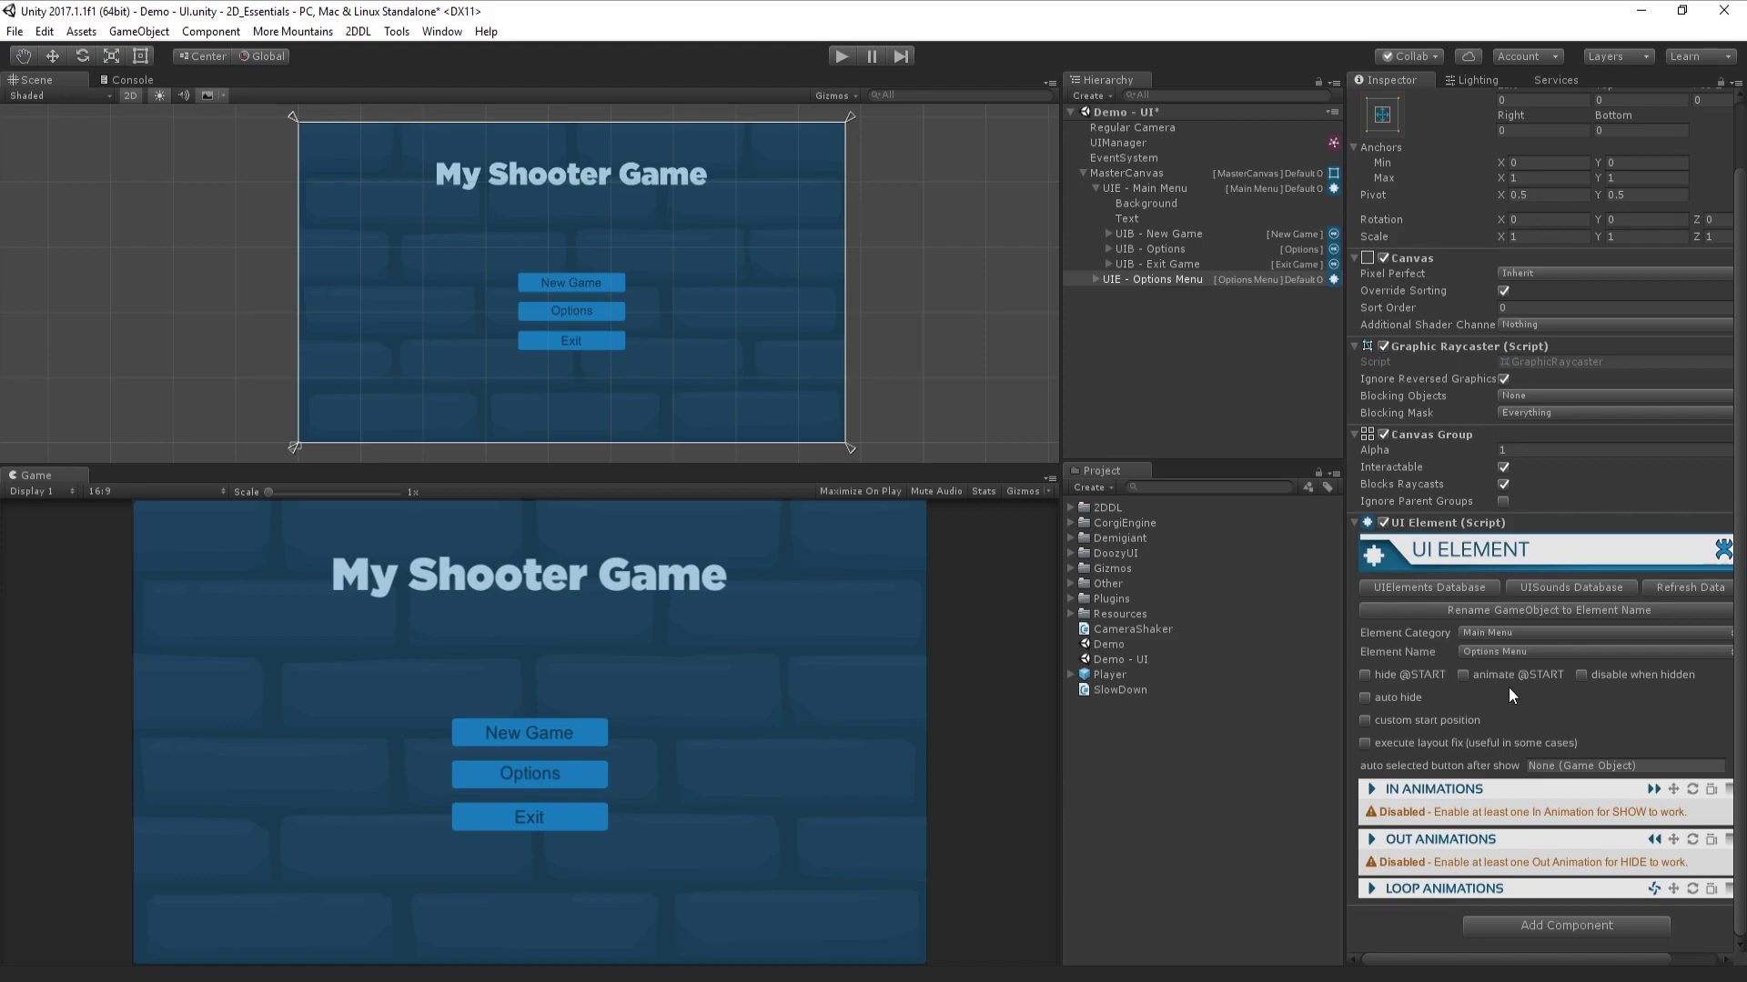
# - Add a UI Button under UIE - Options Menu with category Options Buttons and name Back
pyautogui.rightClick(1115, 276)
pyautogui.moveTo(1183, 453)
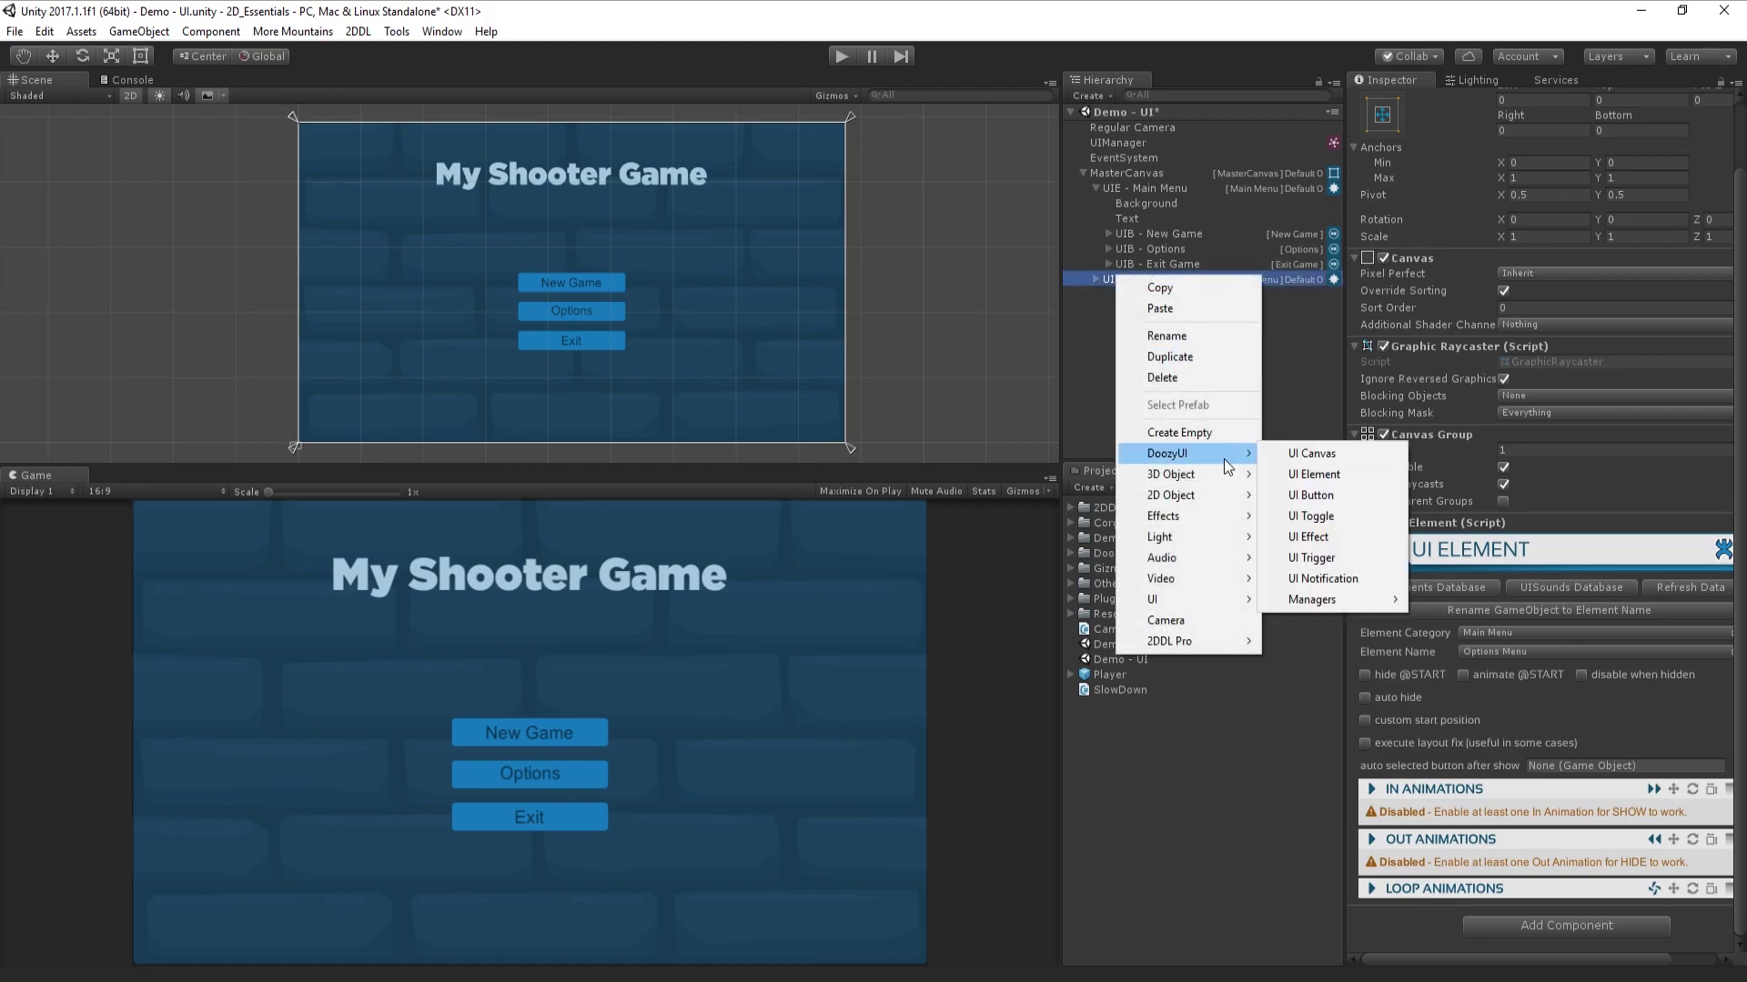
pyautogui.click(1343, 499)
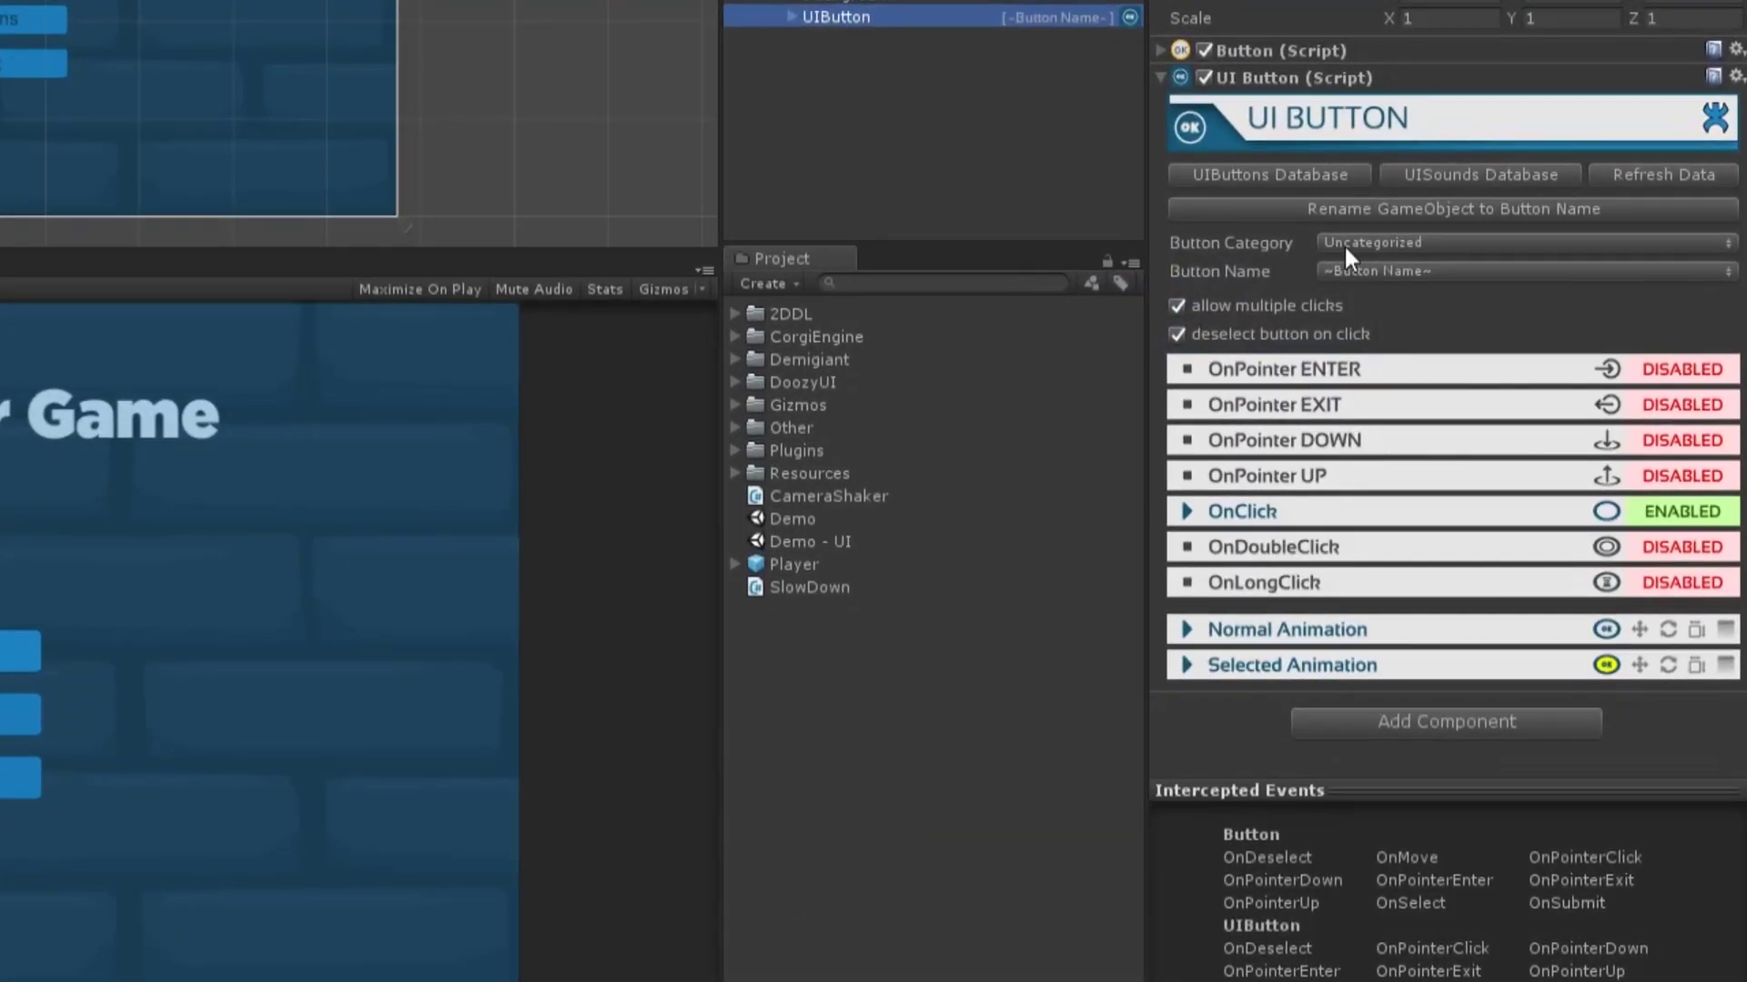
pyautogui.click(1344, 248)
pyautogui.click(1363, 328)
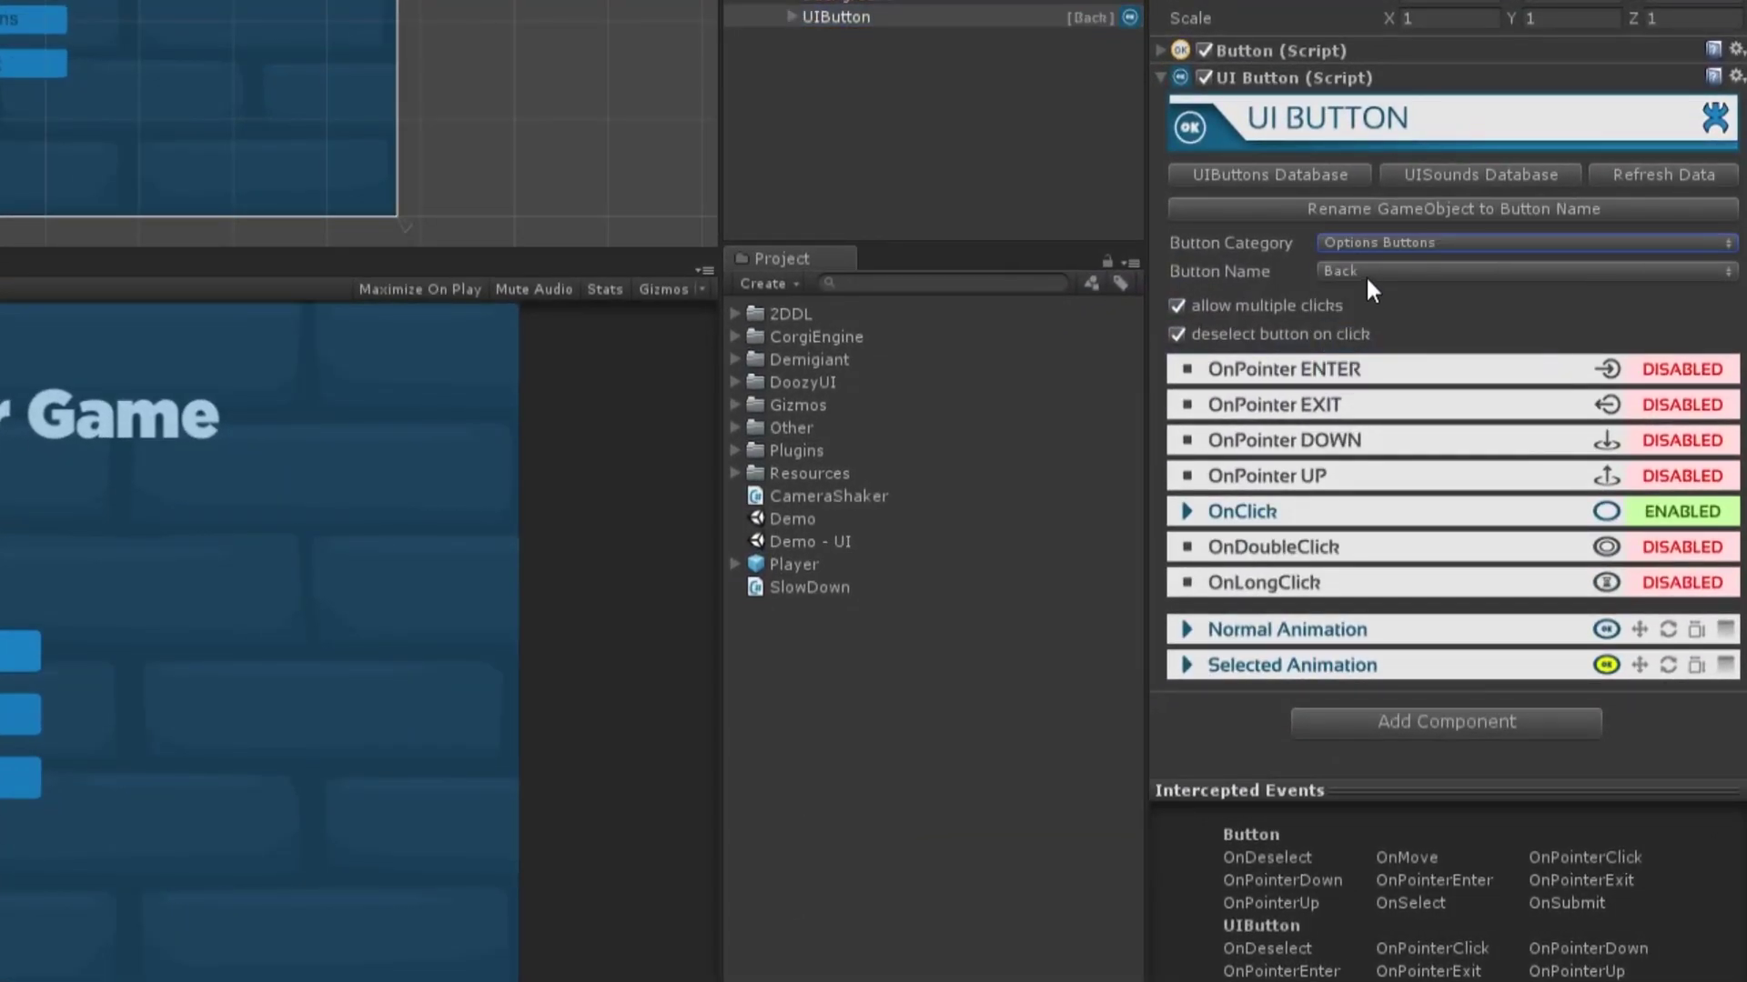
pyautogui.click(1367, 280)
pyautogui.click(1366, 311)
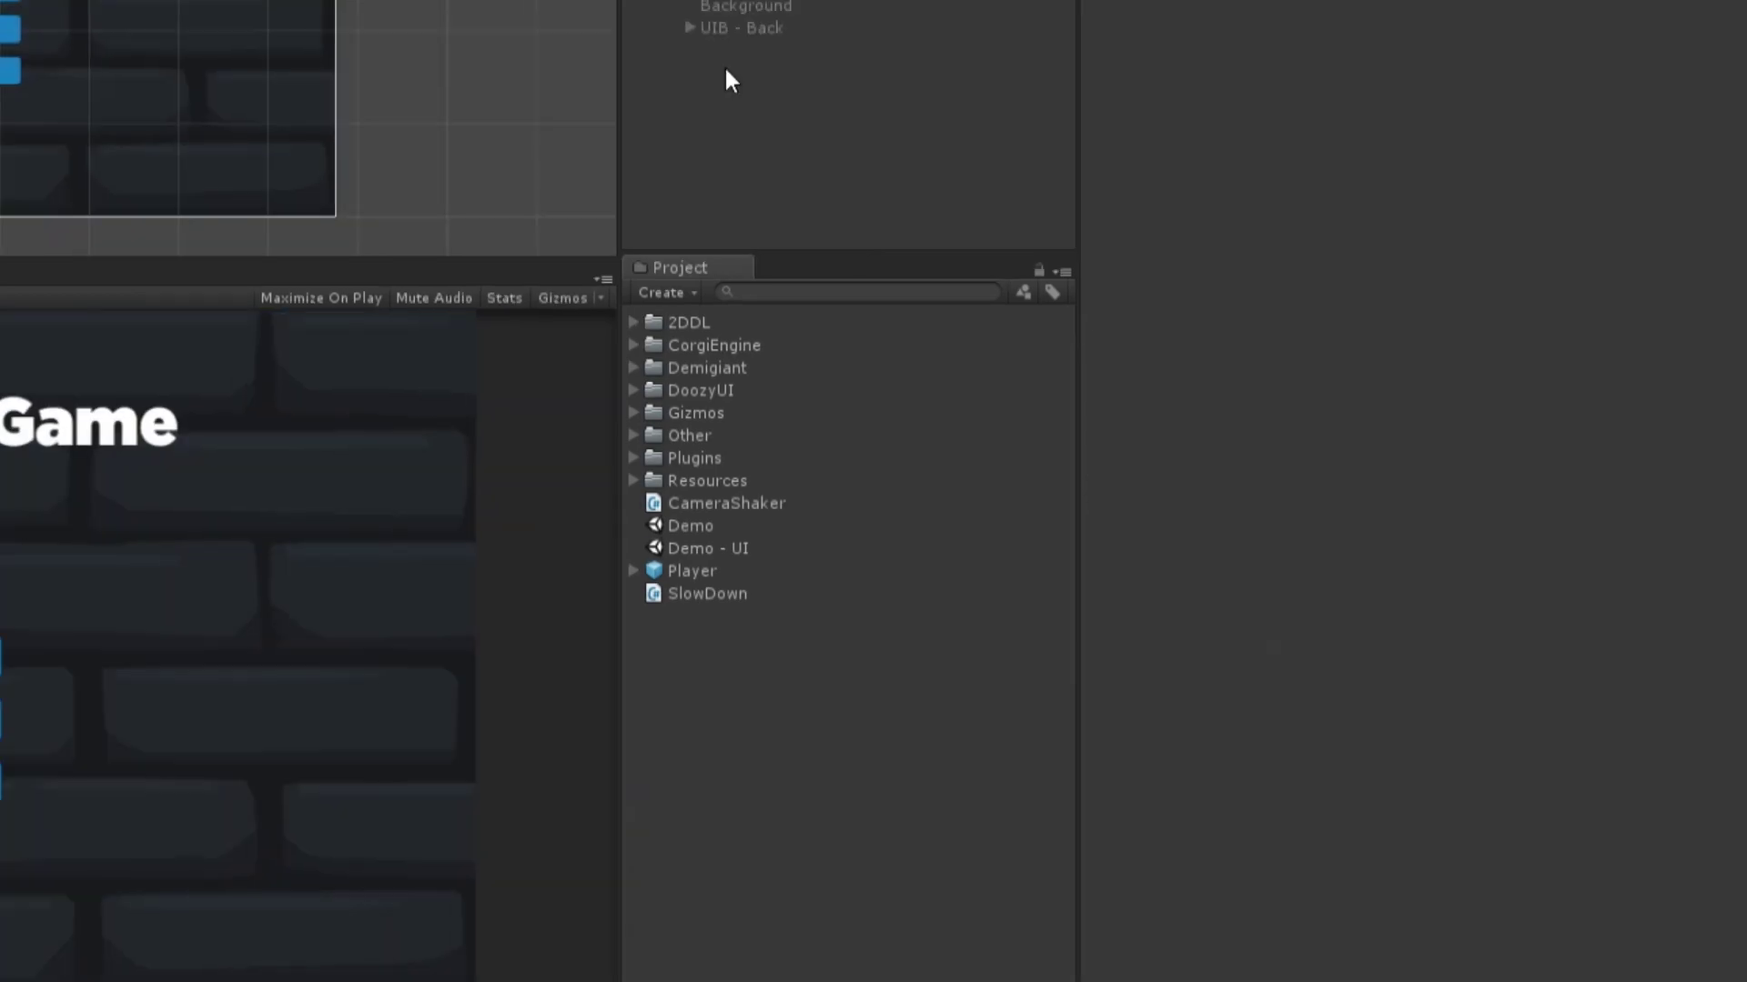
# - Select the New Game through Exit buttons and enable OnPointer ENTER with the Camera Shutter sound
pyautogui.click(915, 95)
pyautogui.keyDown('shift'); pyautogui.click(904, 132); pyautogui.keyUp('shift')
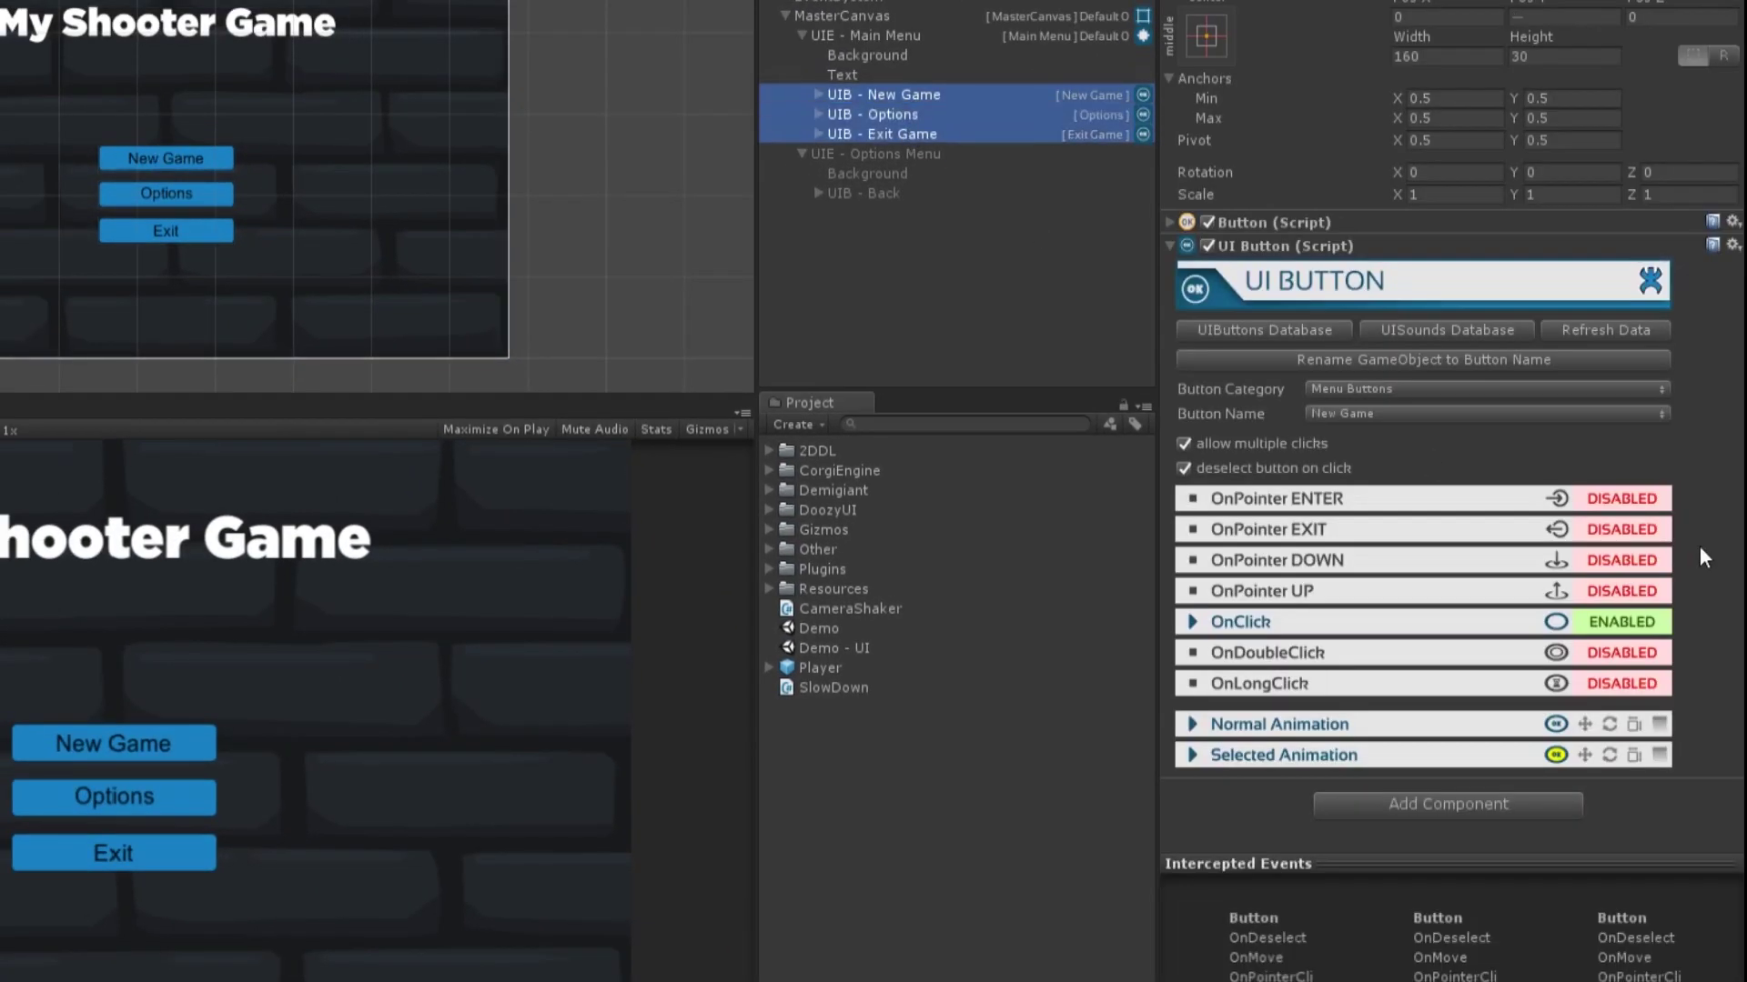
pyautogui.click(1591, 499)
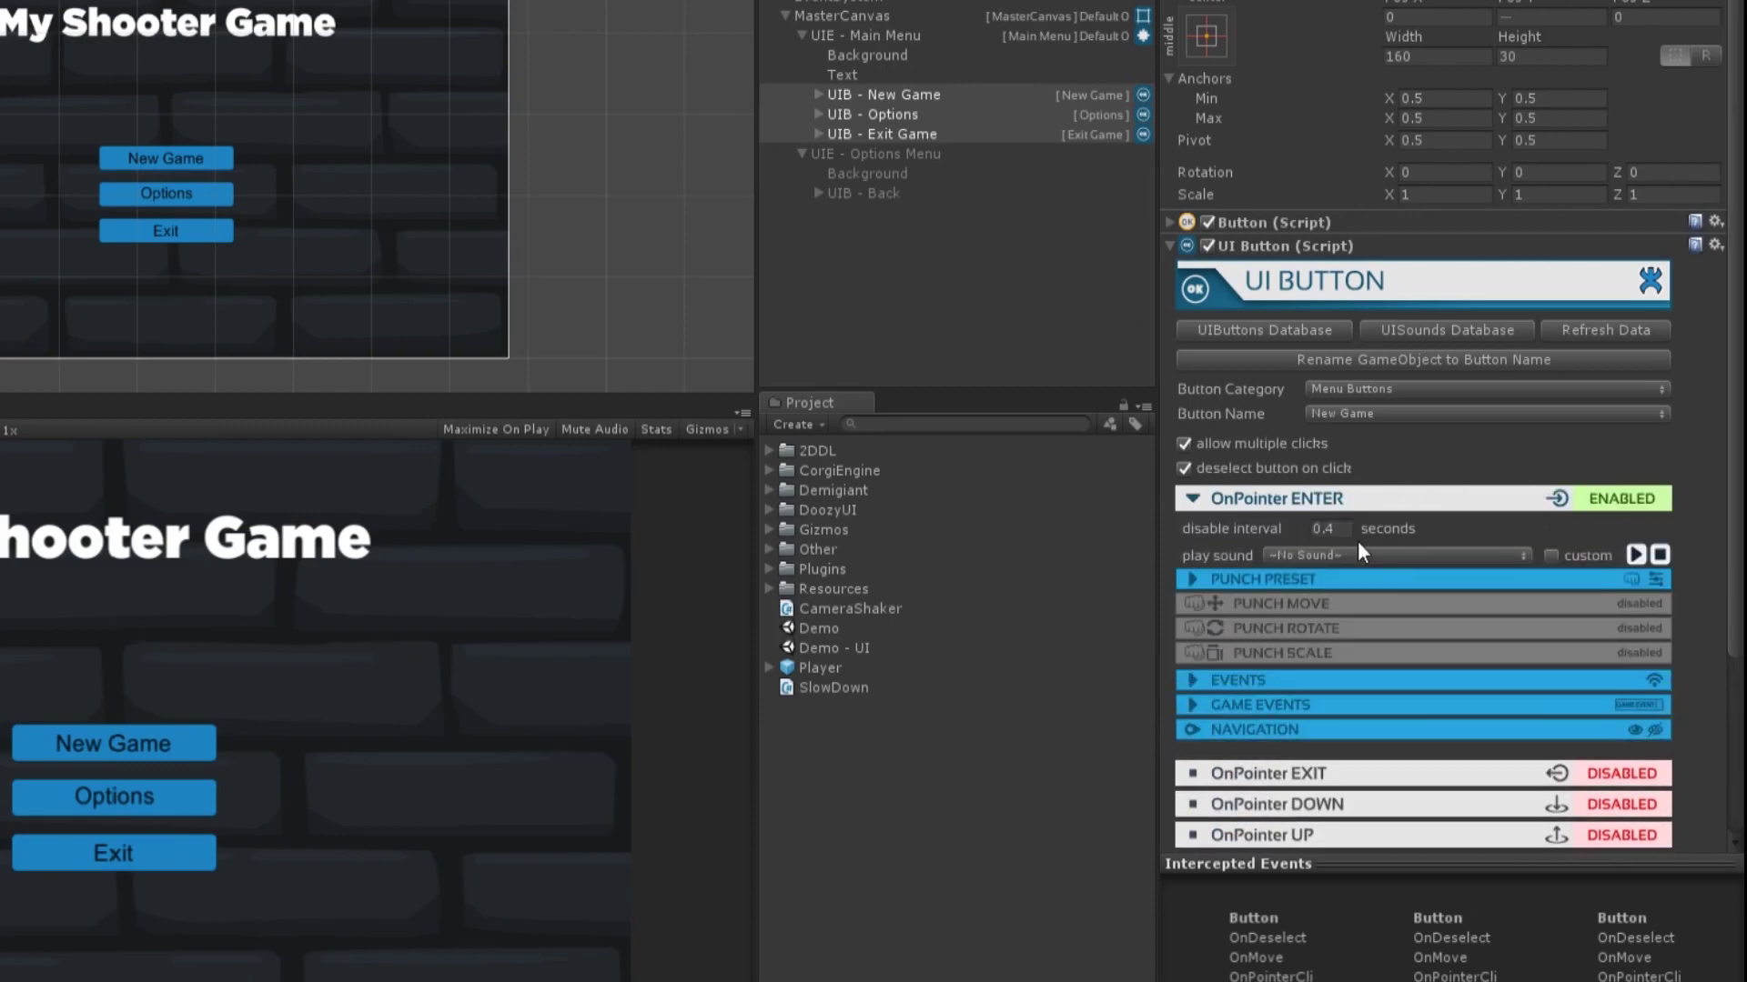
pyautogui.click(1356, 557)
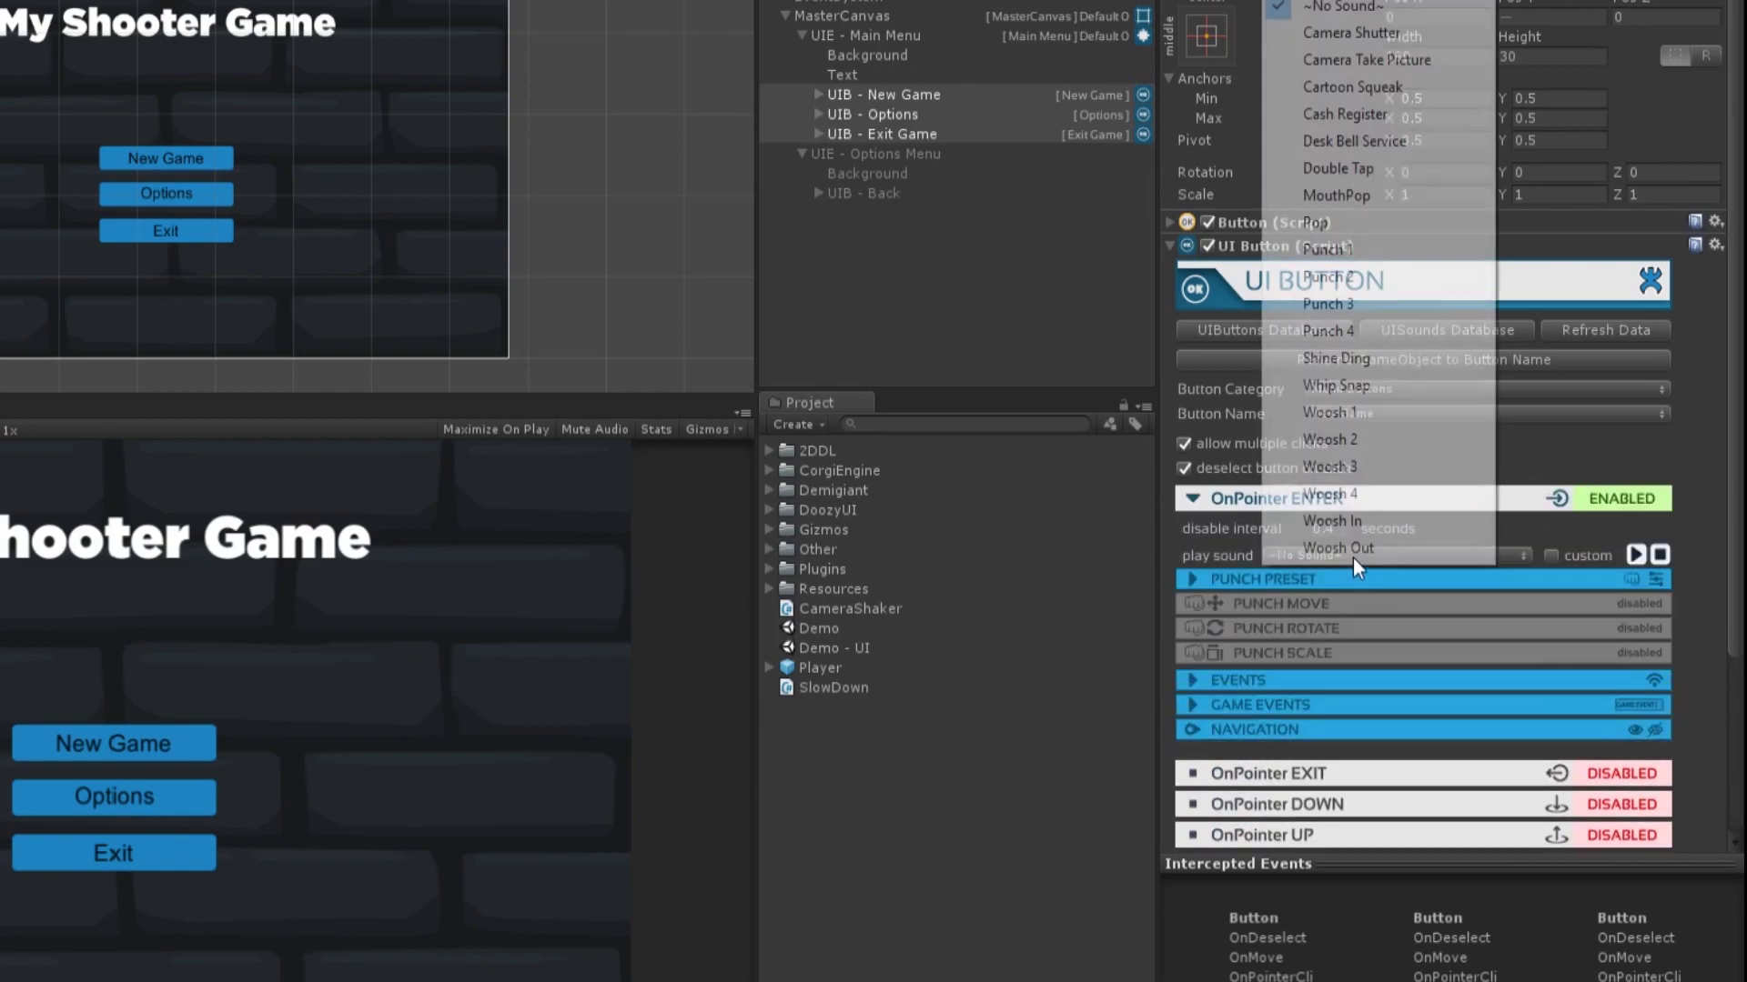
pyautogui.click(1373, 36)
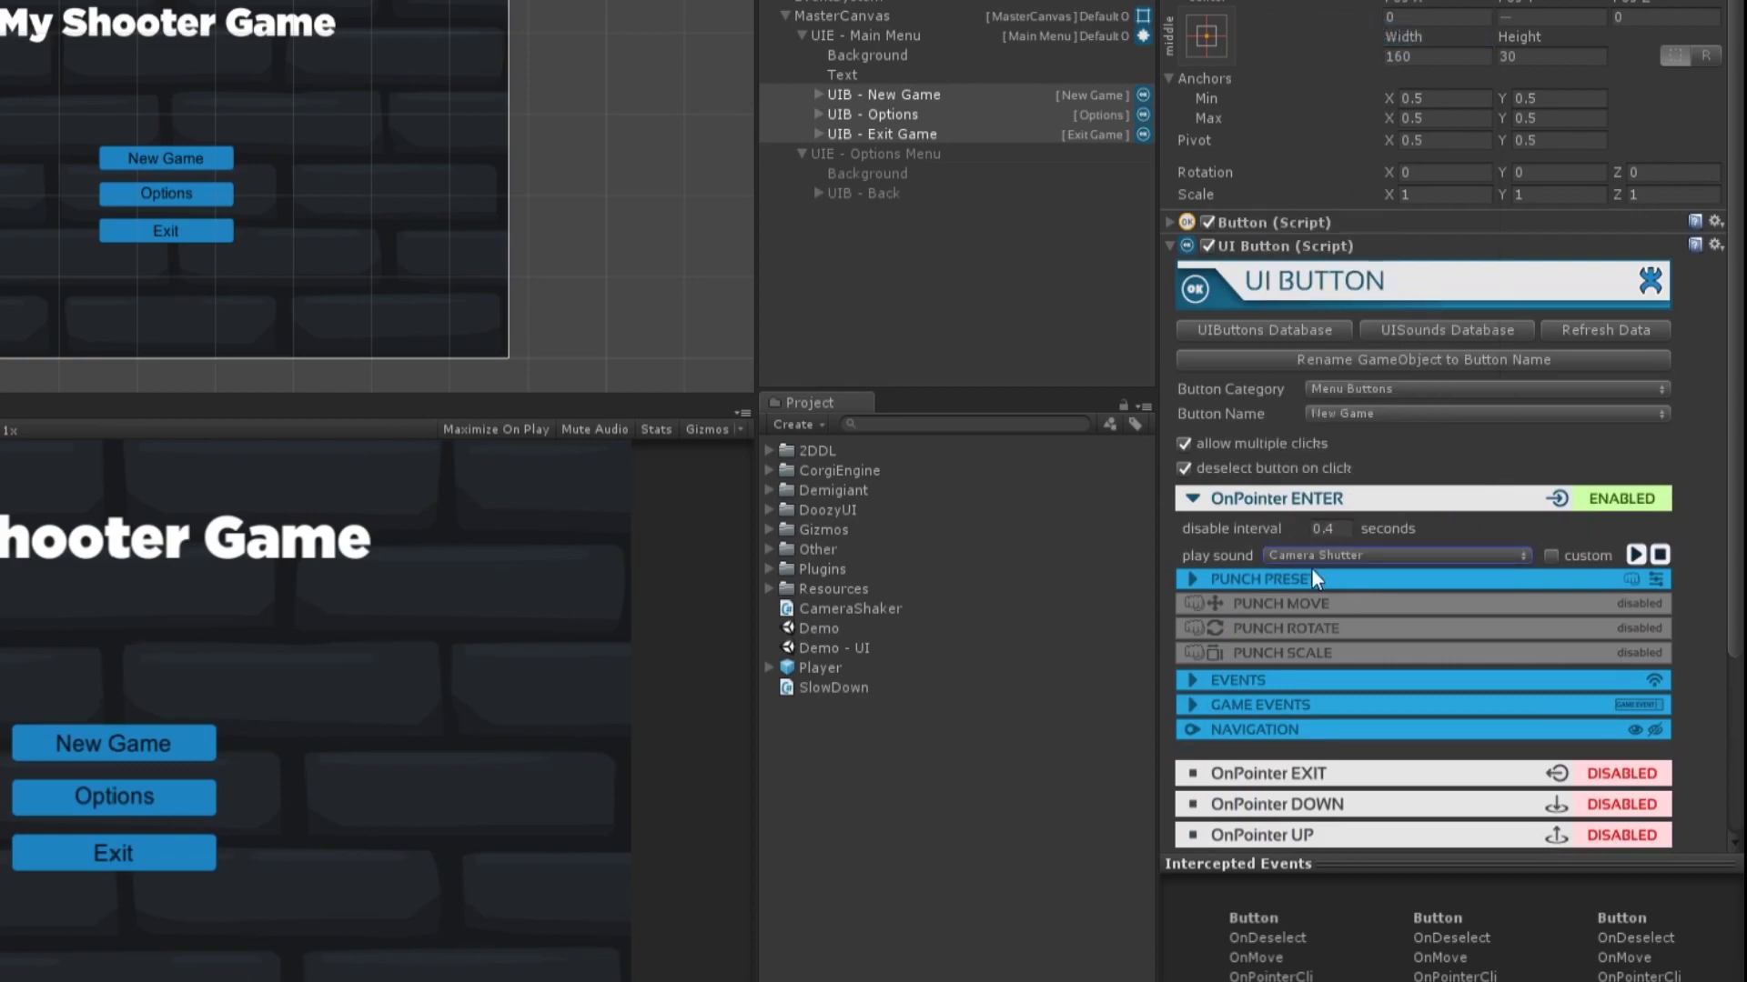
# - Load the ClickOutNormal scale punch preset for the buttons' pointer-enter
pyautogui.click(1191, 578)
pyautogui.click(1339, 658)
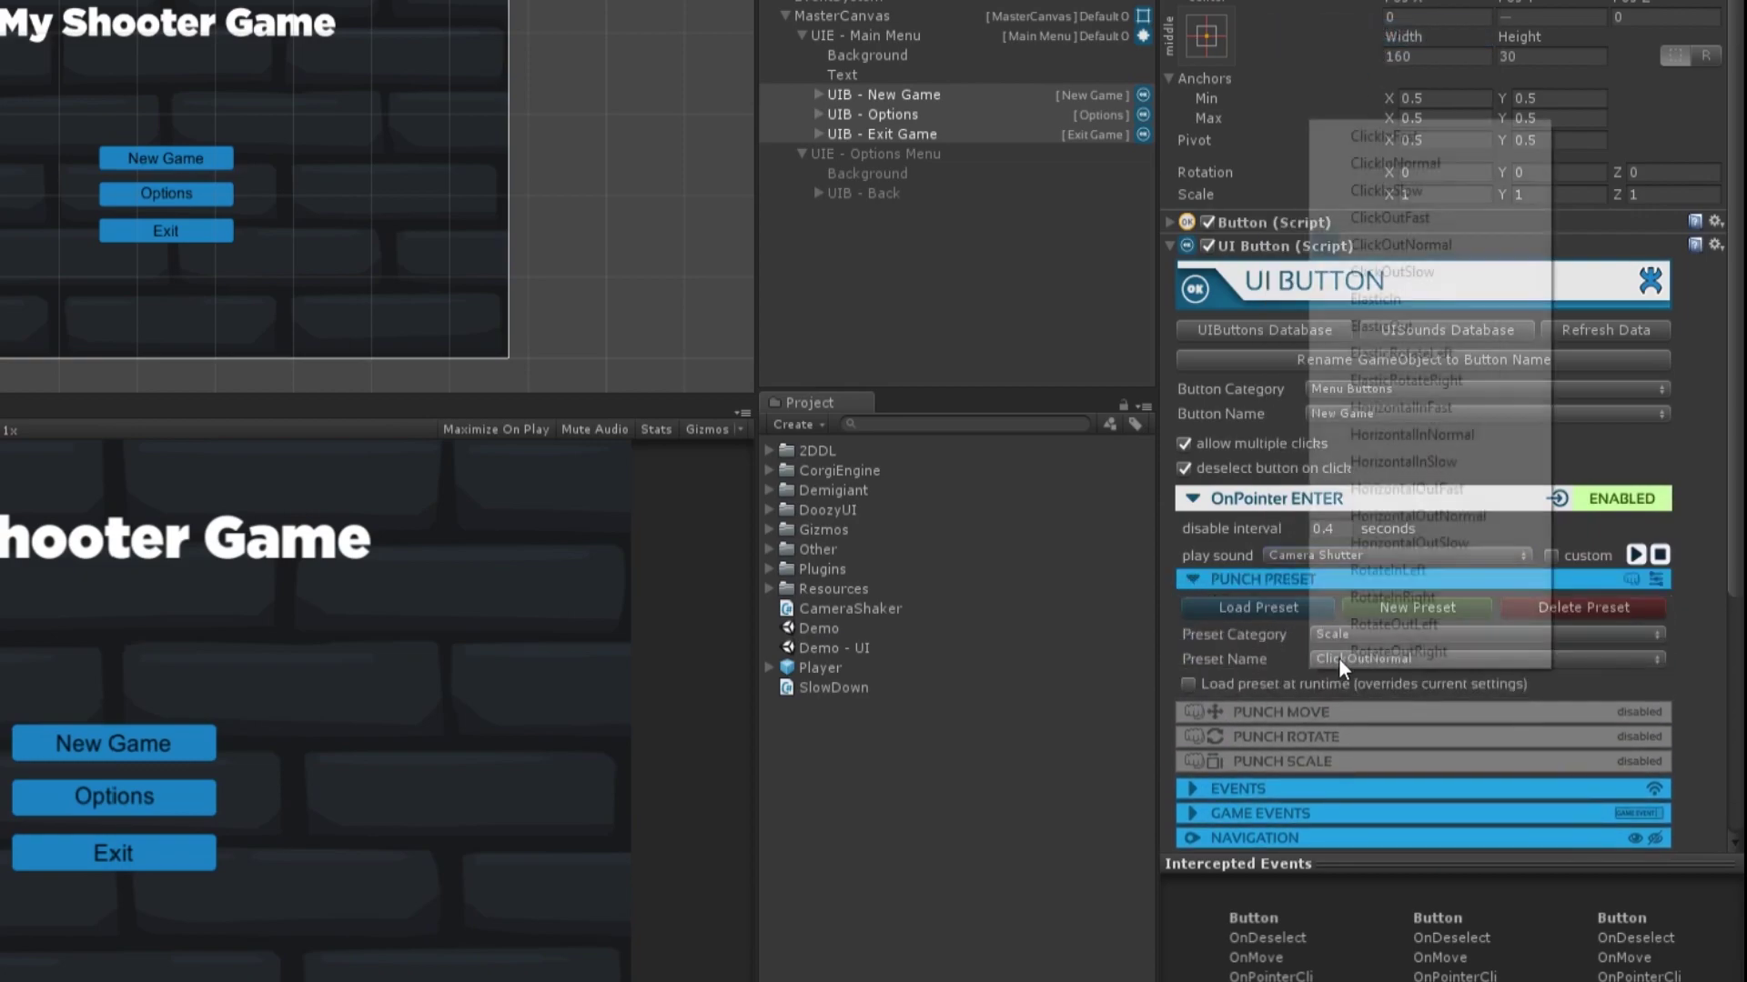
pyautogui.click(1406, 247)
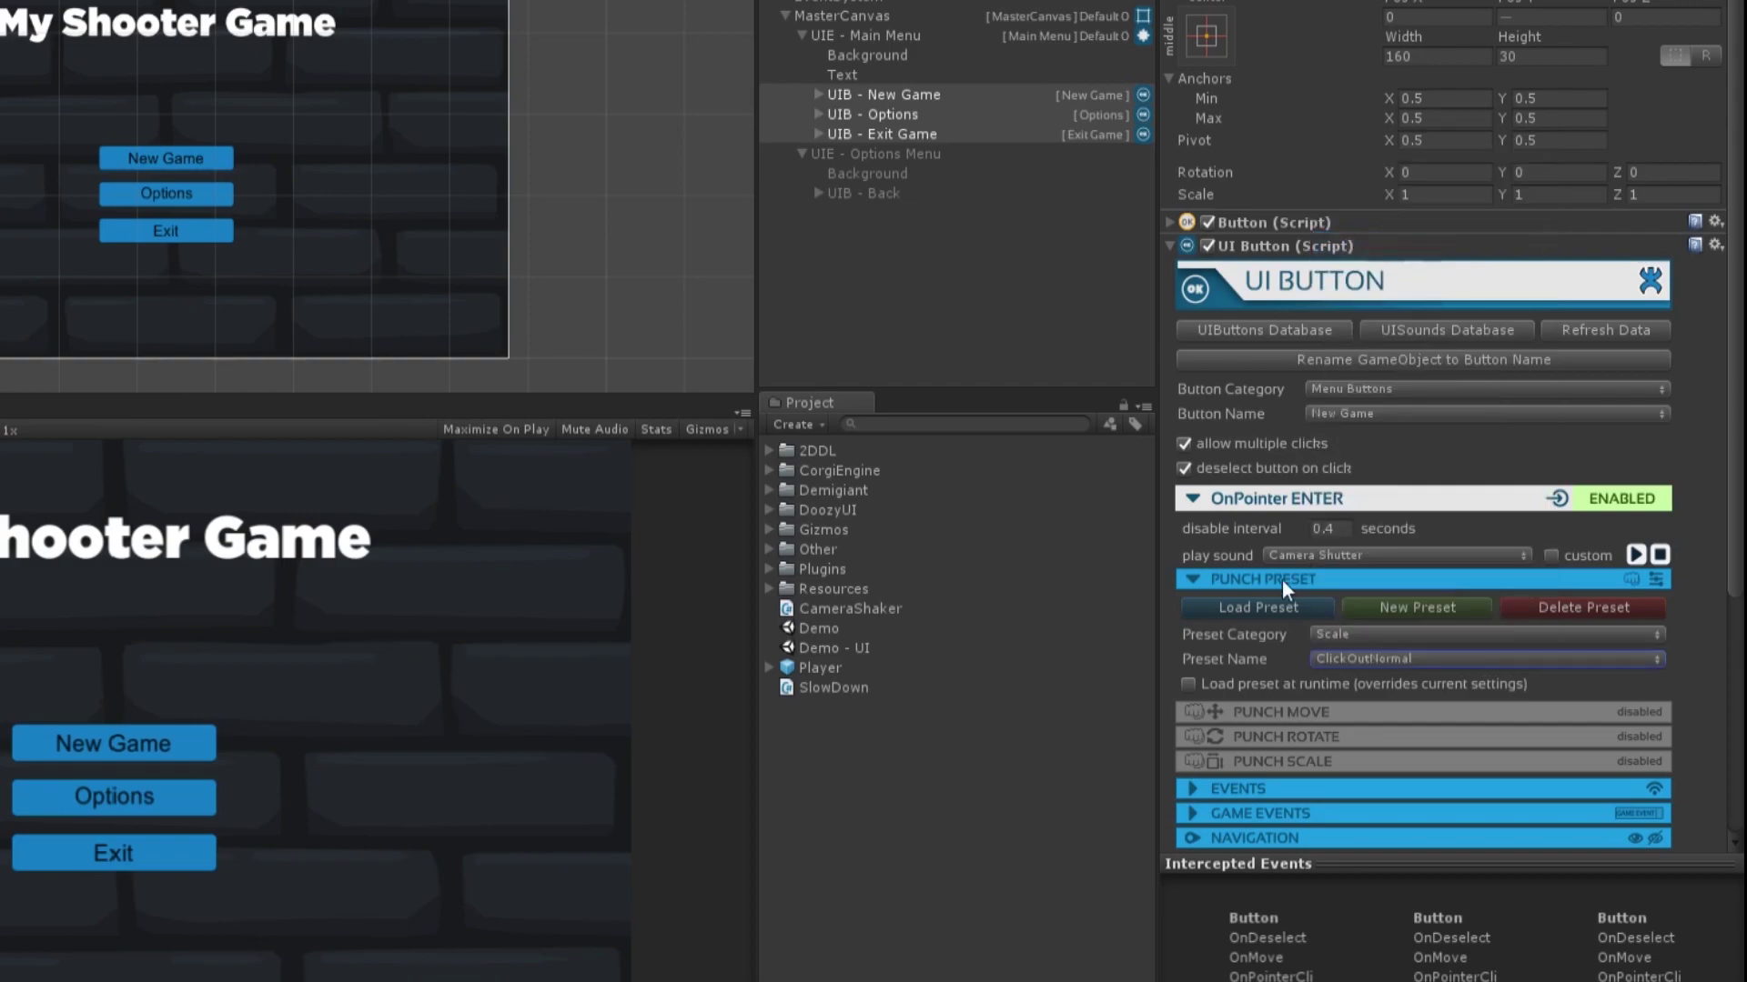
pyautogui.click(1247, 606)
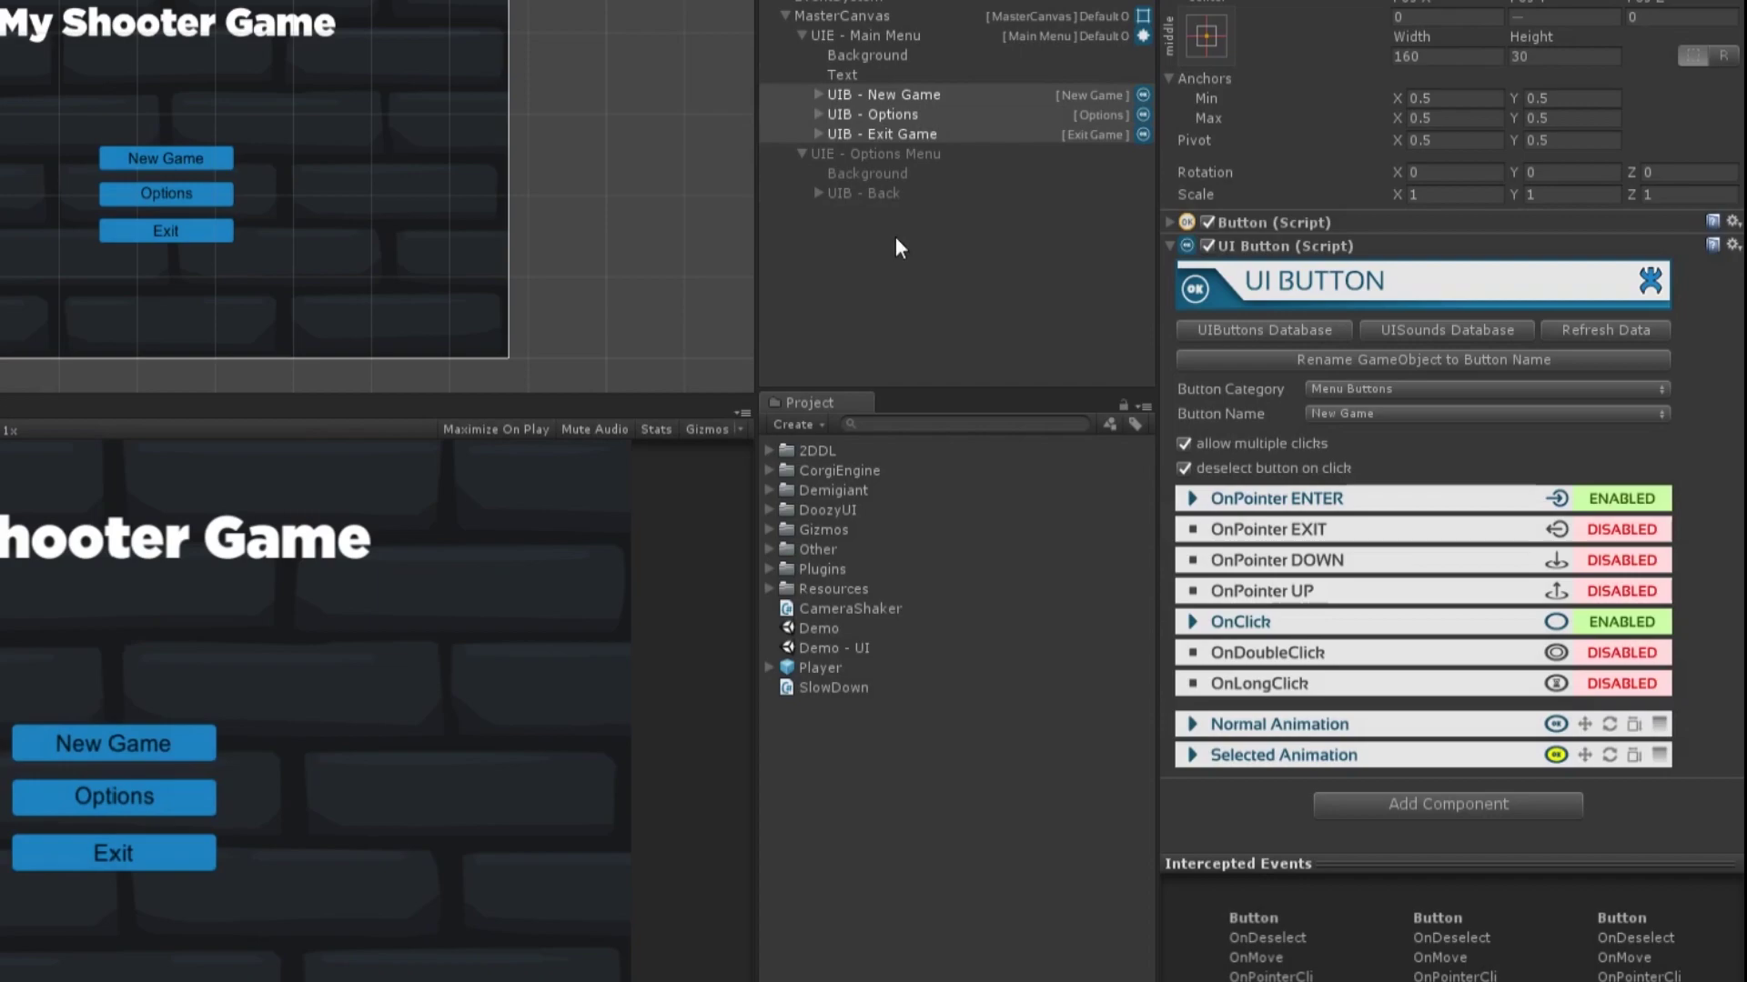
# - Give UIB - Options an OnClick navigation entry that shows Main Menu/Options Menu
pyautogui.click(857, 112)
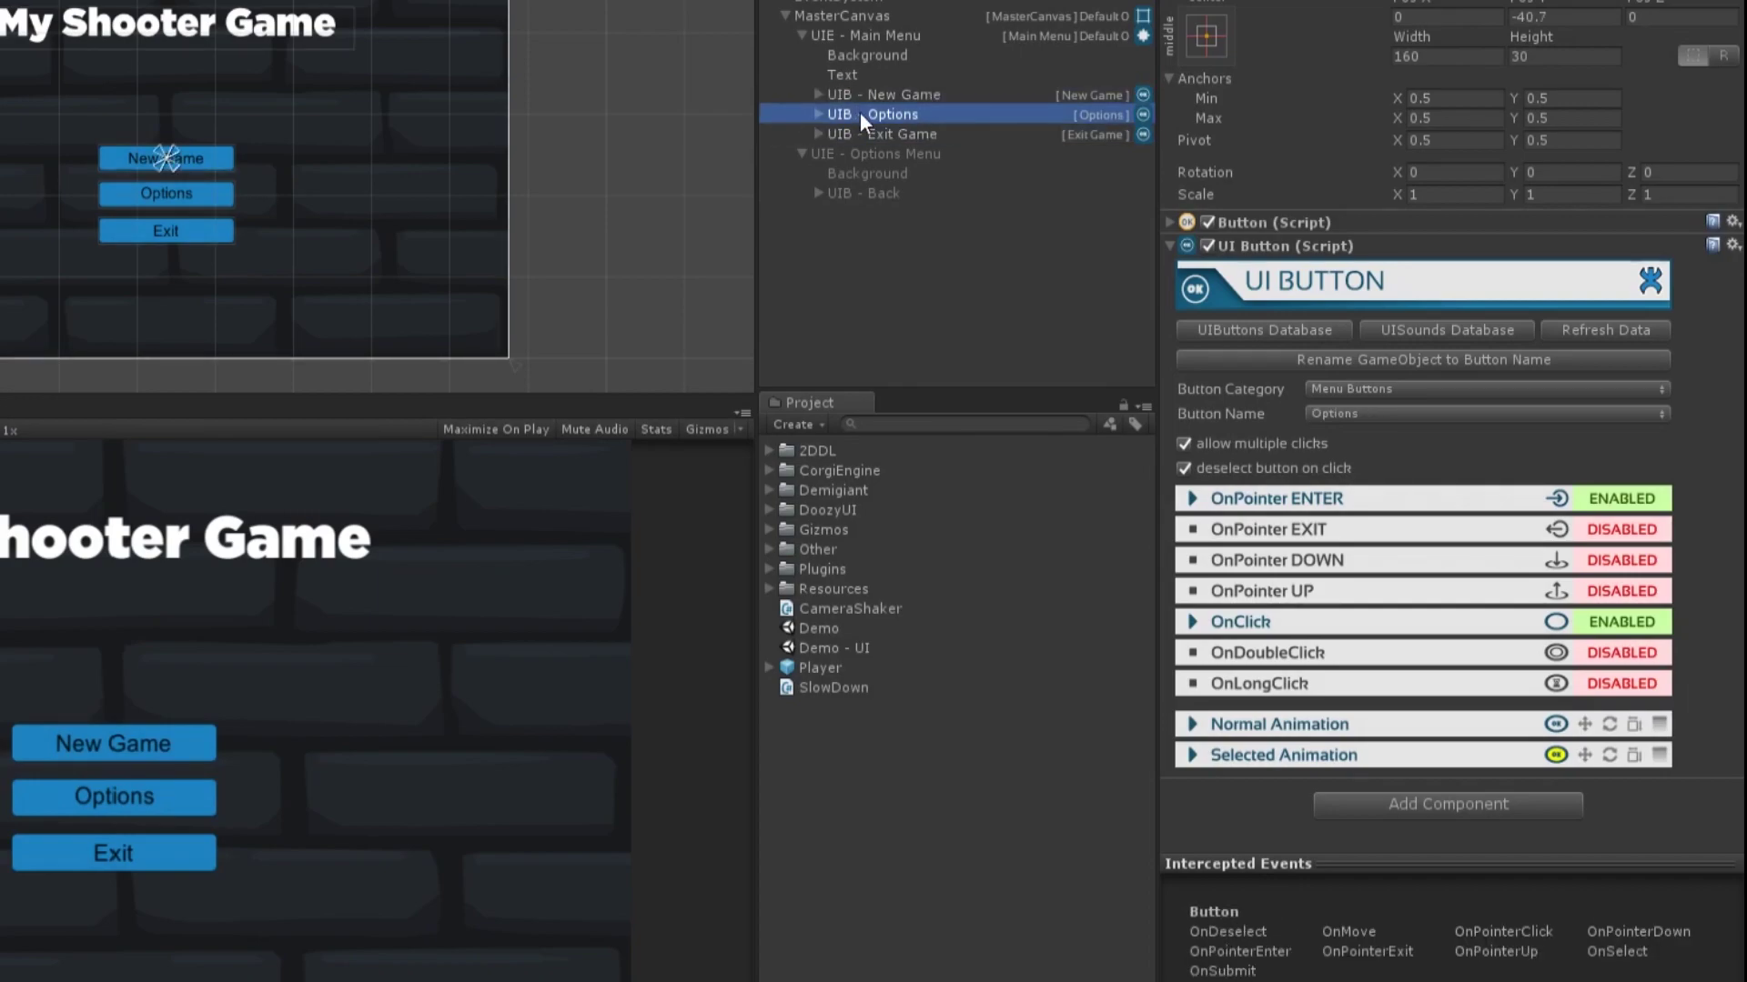
pyautogui.click(1199, 622)
pyautogui.scroll(-5, 1301, 624)
pyautogui.click(1394, 622)
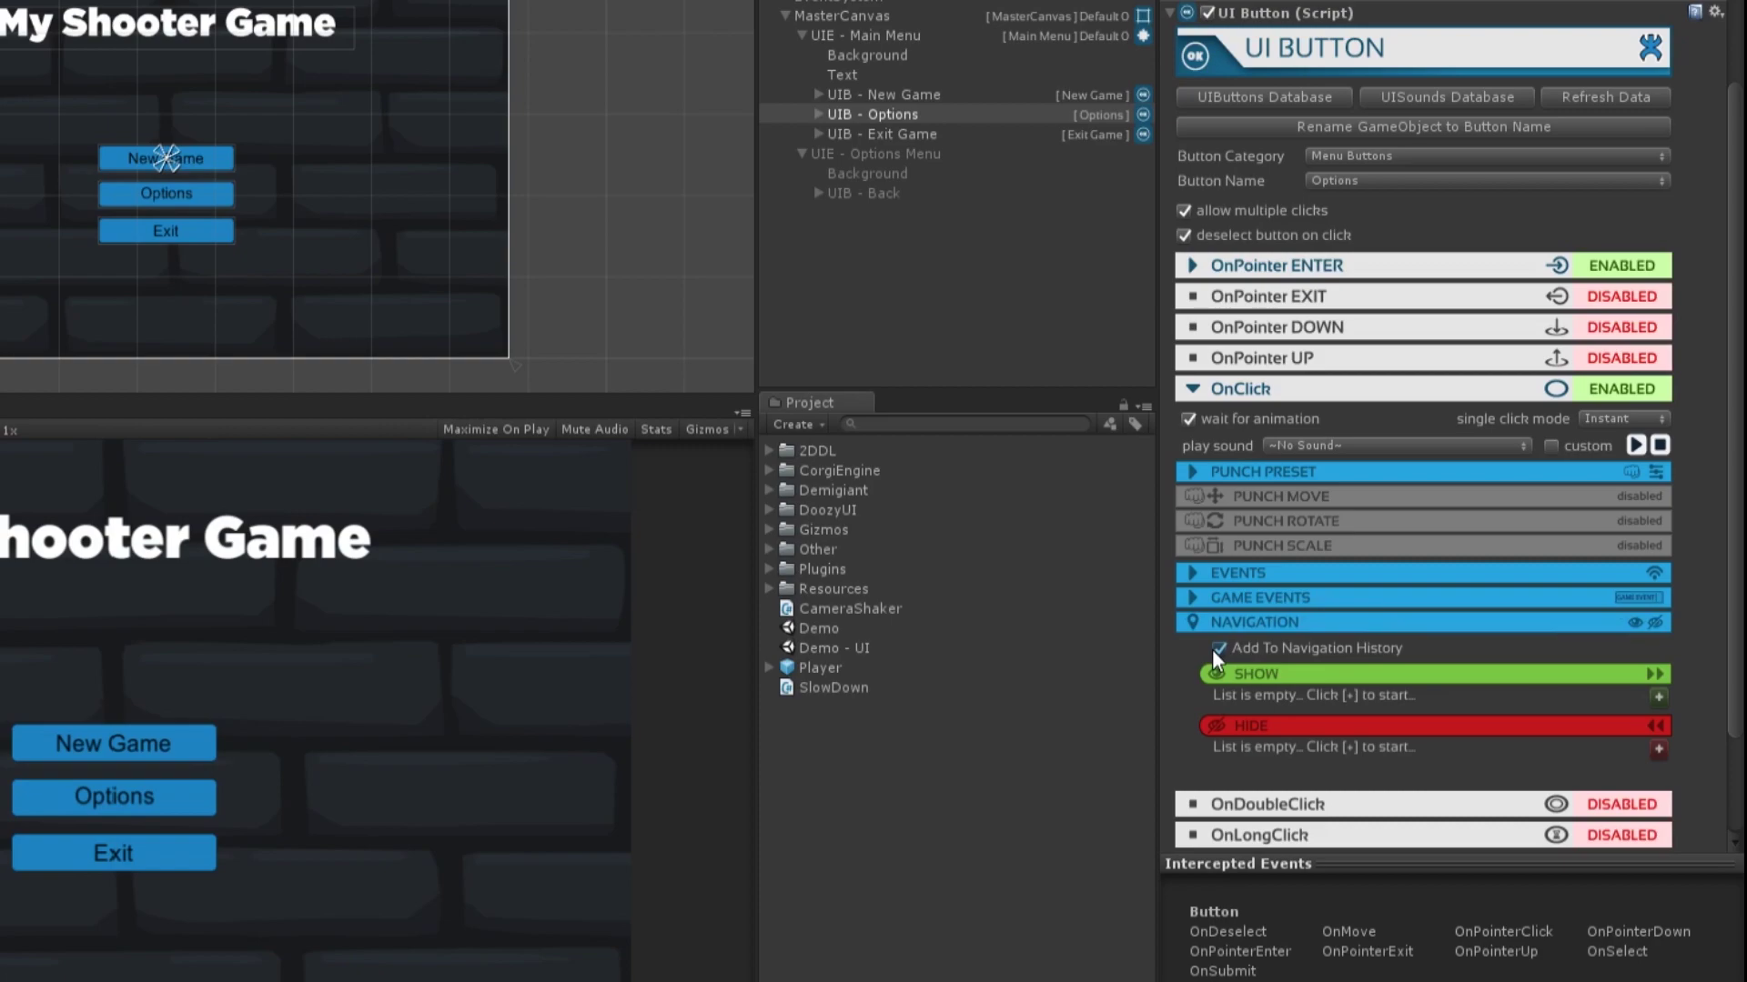
pyautogui.click(1656, 697)
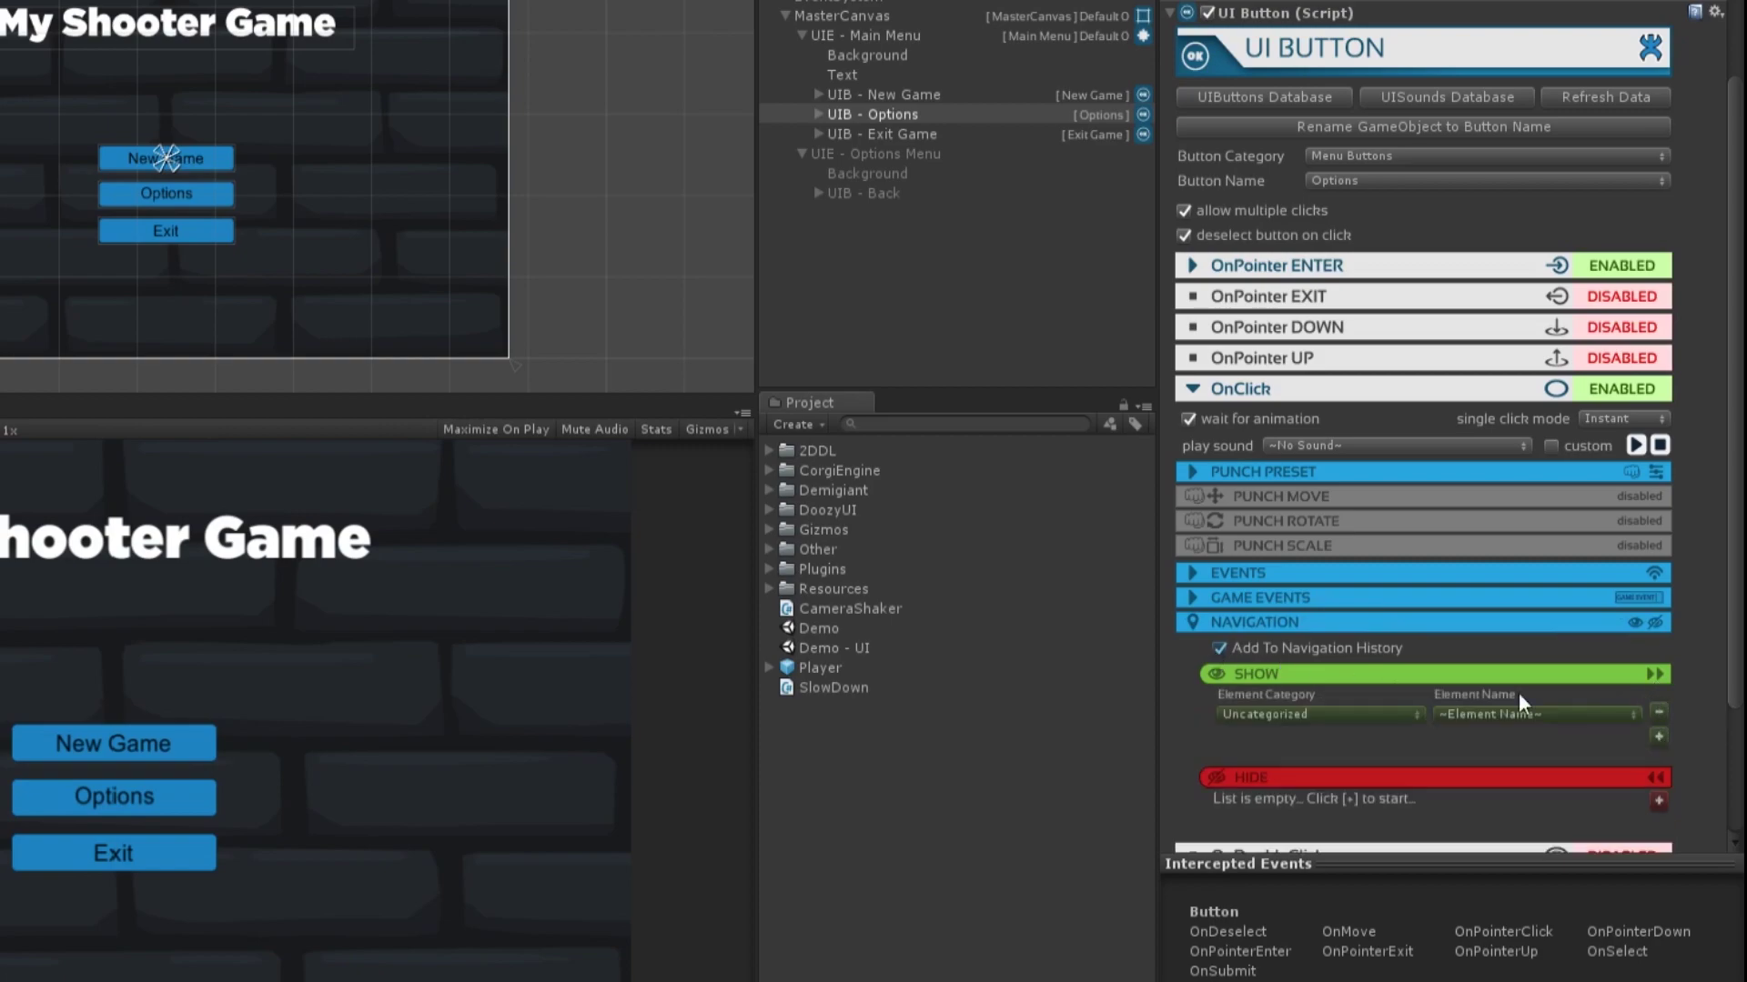
pyautogui.click(1299, 716)
pyautogui.click(1301, 769)
pyautogui.click(1463, 716)
pyautogui.click(1469, 769)
# - Add an OnClick hide entry for Main Menu/Main Menu to the Options button
pyautogui.click(1658, 801)
pyautogui.click(1307, 818)
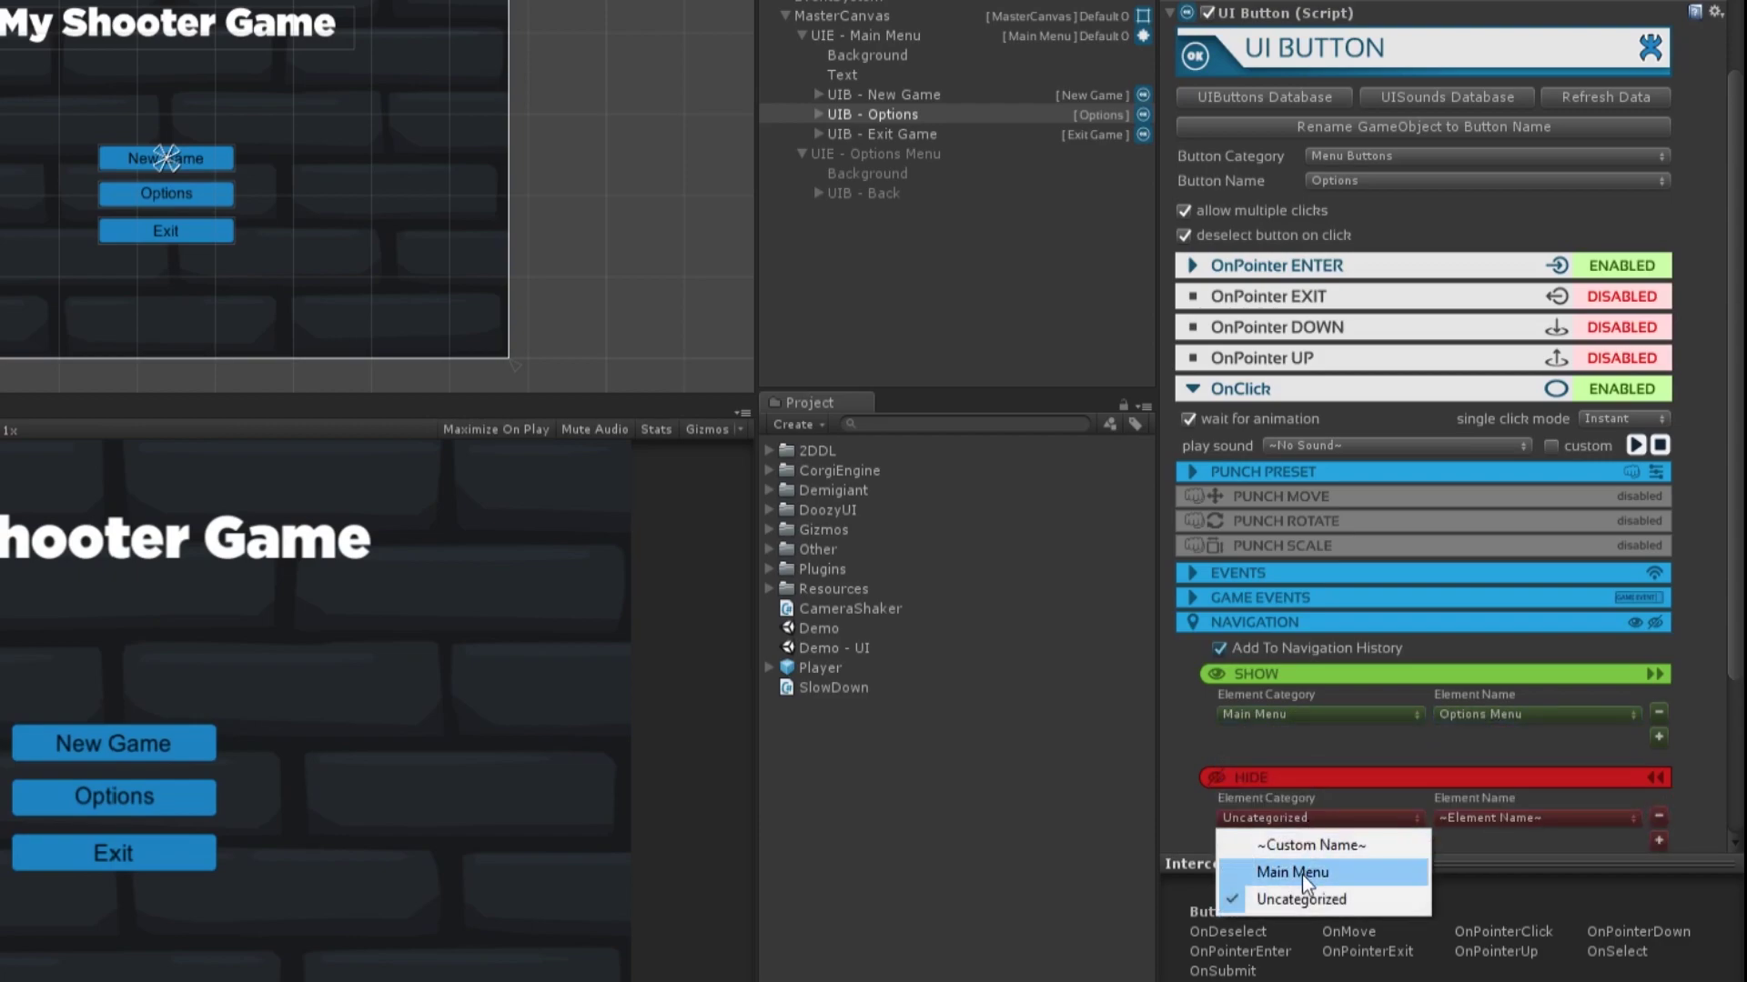
pyautogui.click(1301, 874)
pyautogui.click(1522, 818)
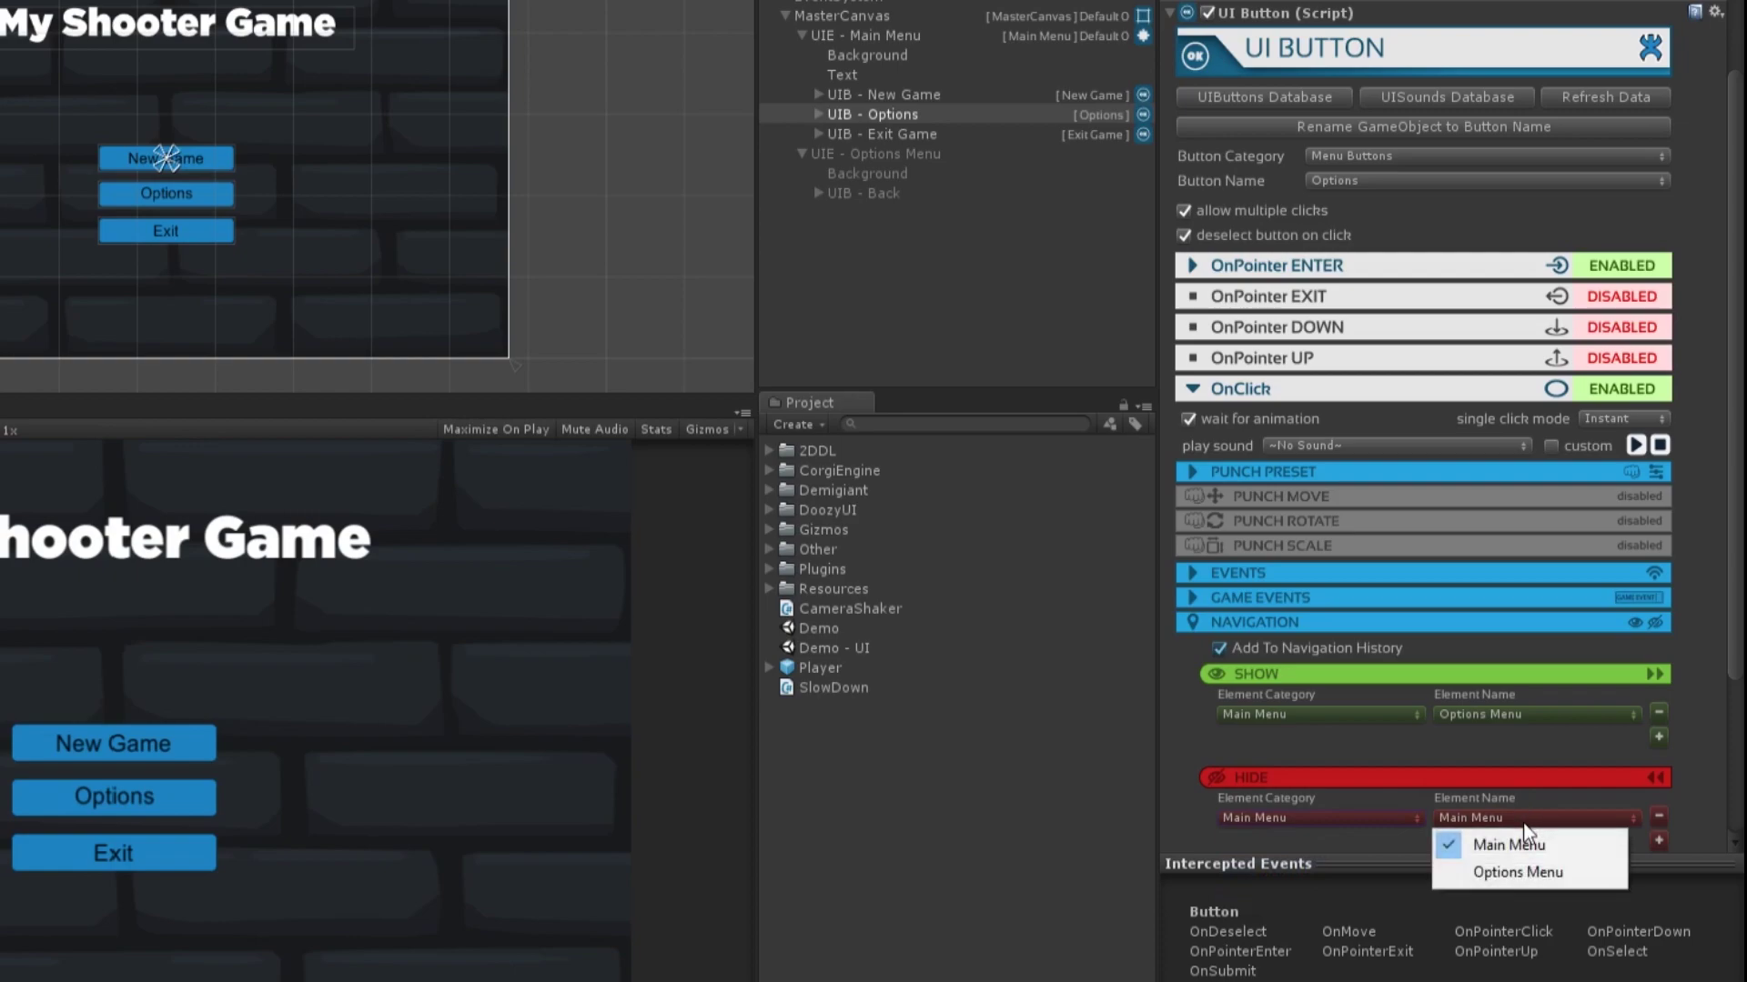
pyautogui.click(1510, 839)
pyautogui.scroll(-5, 1574, 671)
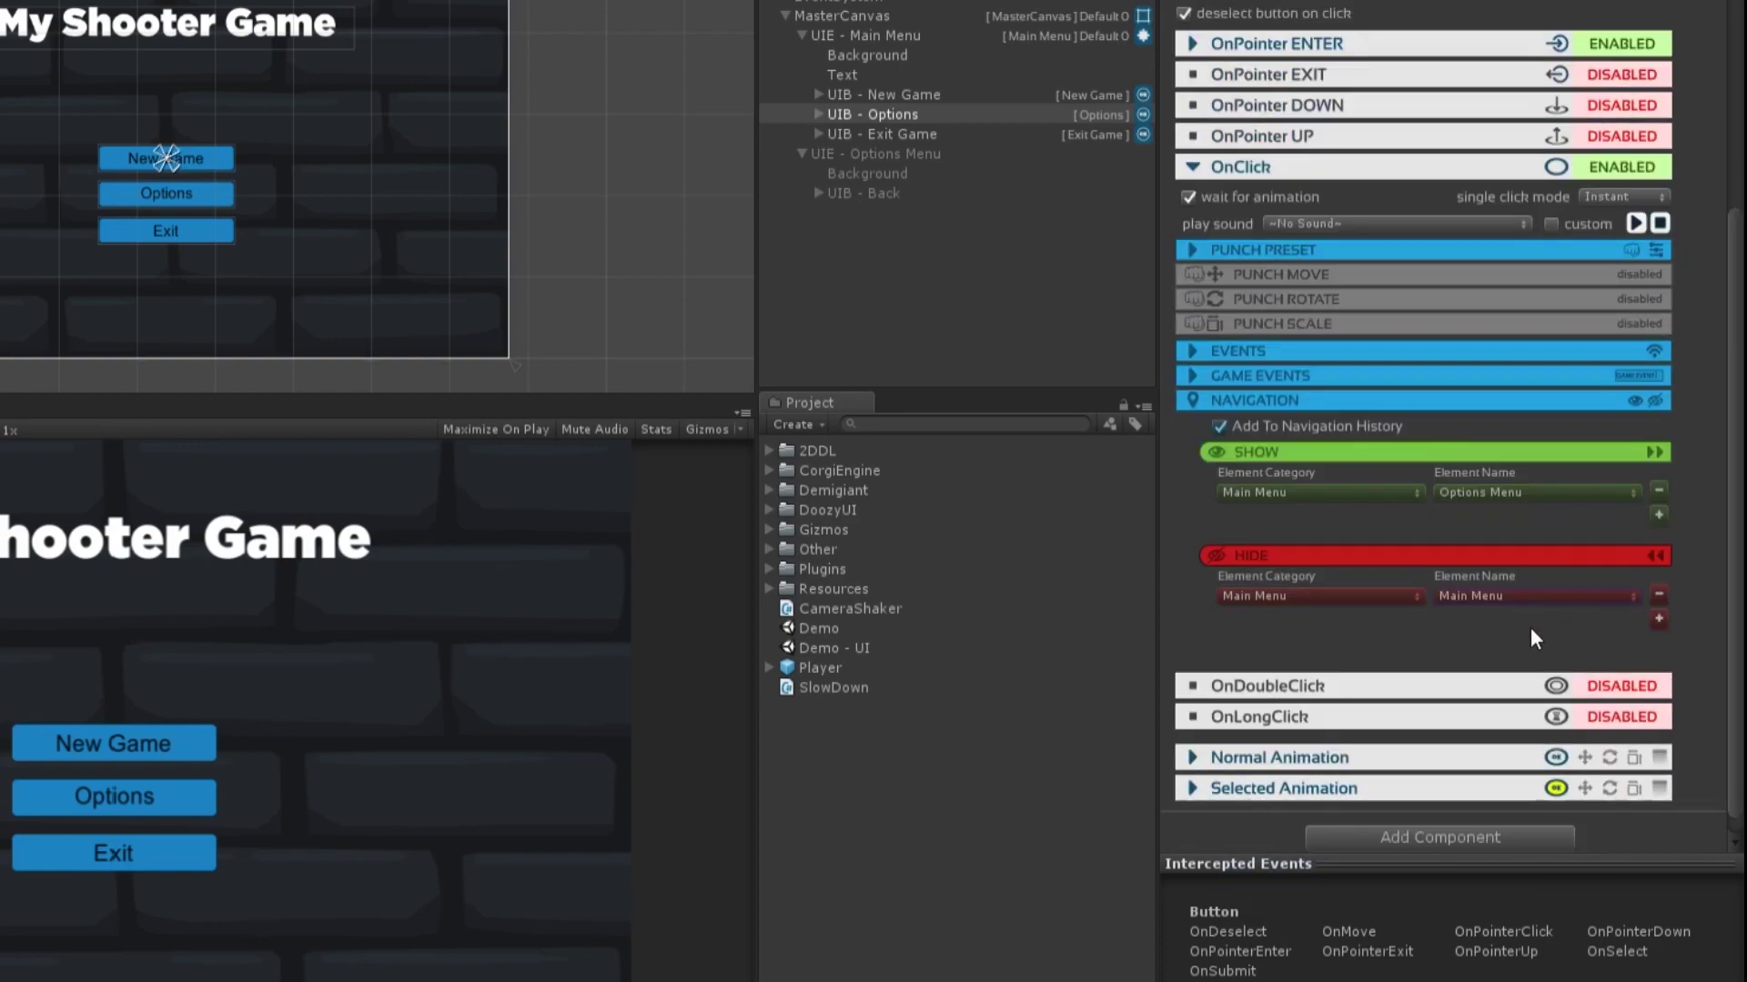
pyautogui.scroll(5, 1455, 641)
pyautogui.click(1247, 624)
pyautogui.scroll(5, 1243, 546)
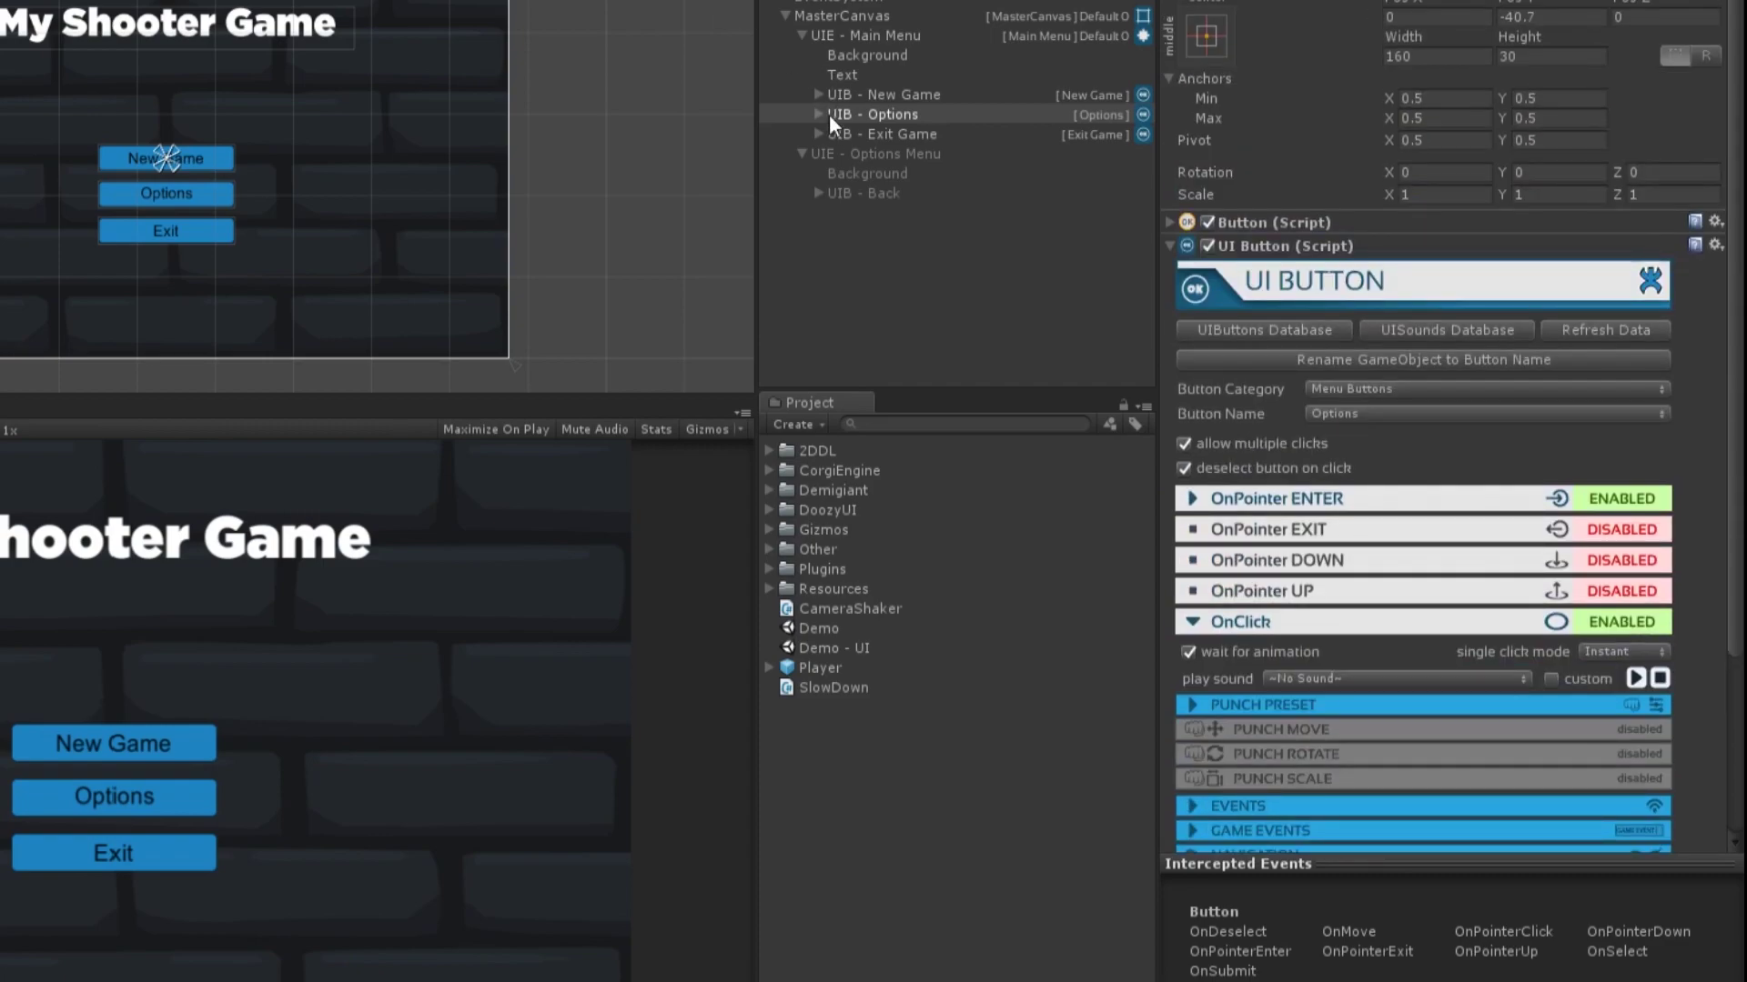
# - Select UIE - Options Menu and turn on its fade IN animation
pyautogui.click(837, 150)
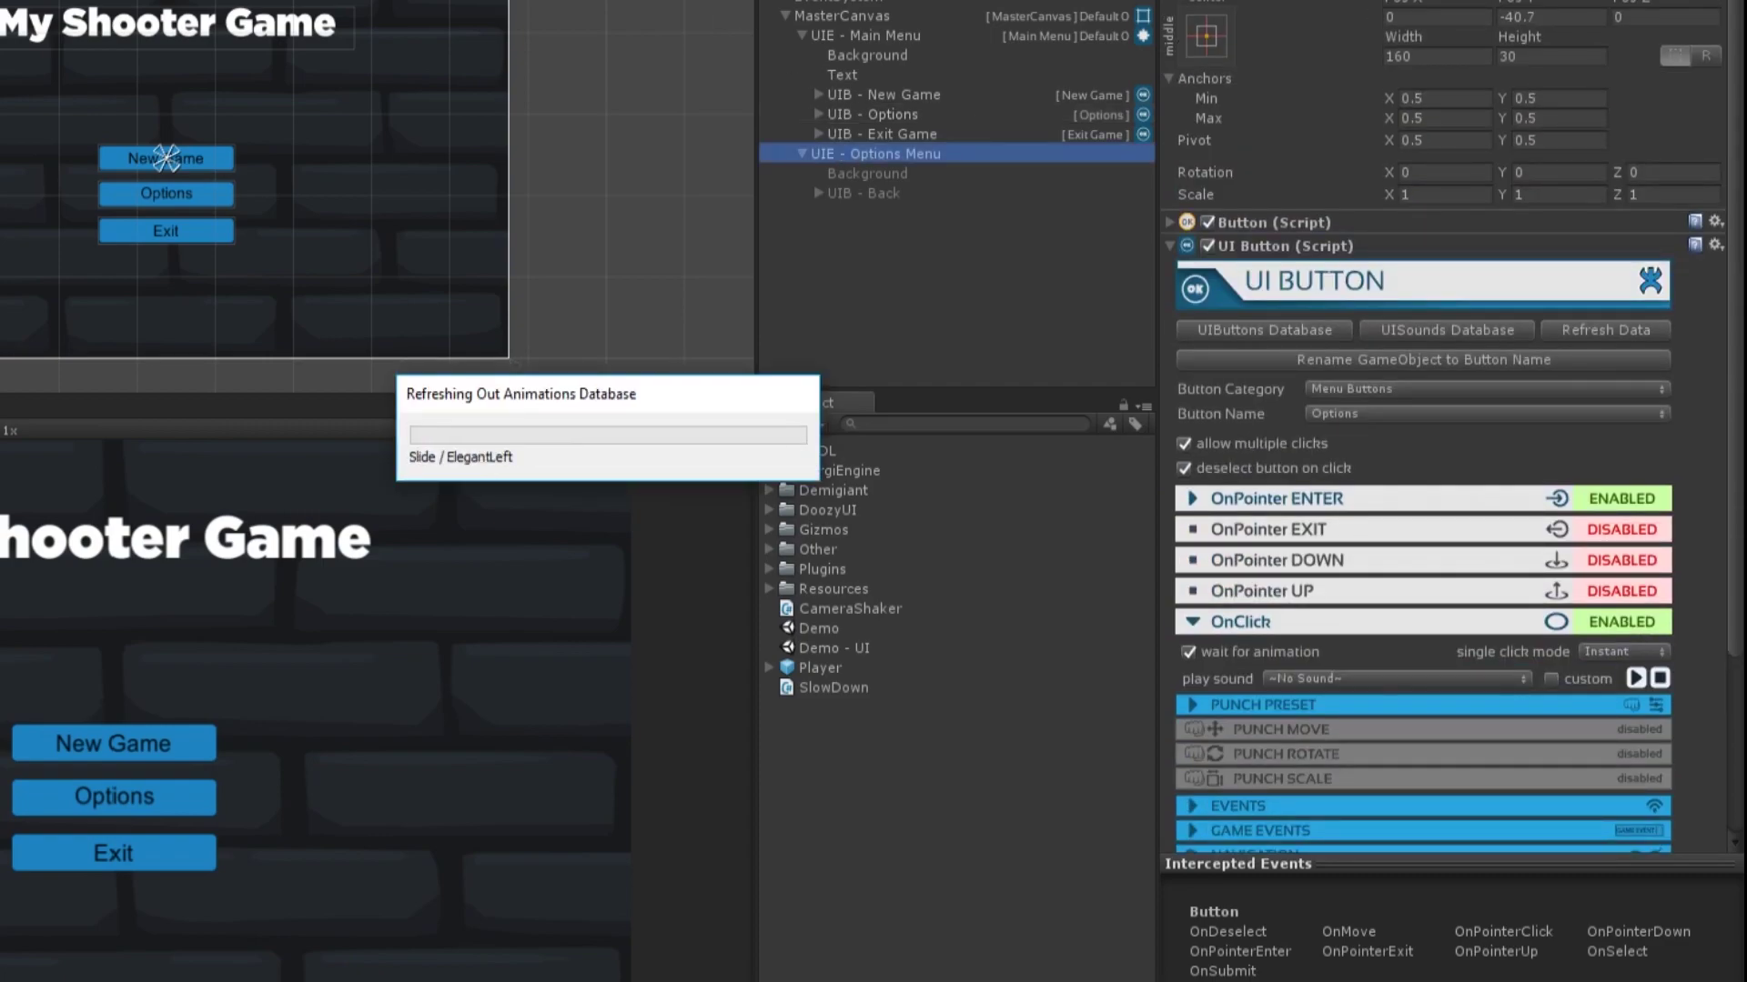
pyautogui.scroll(-3, 1285, 407)
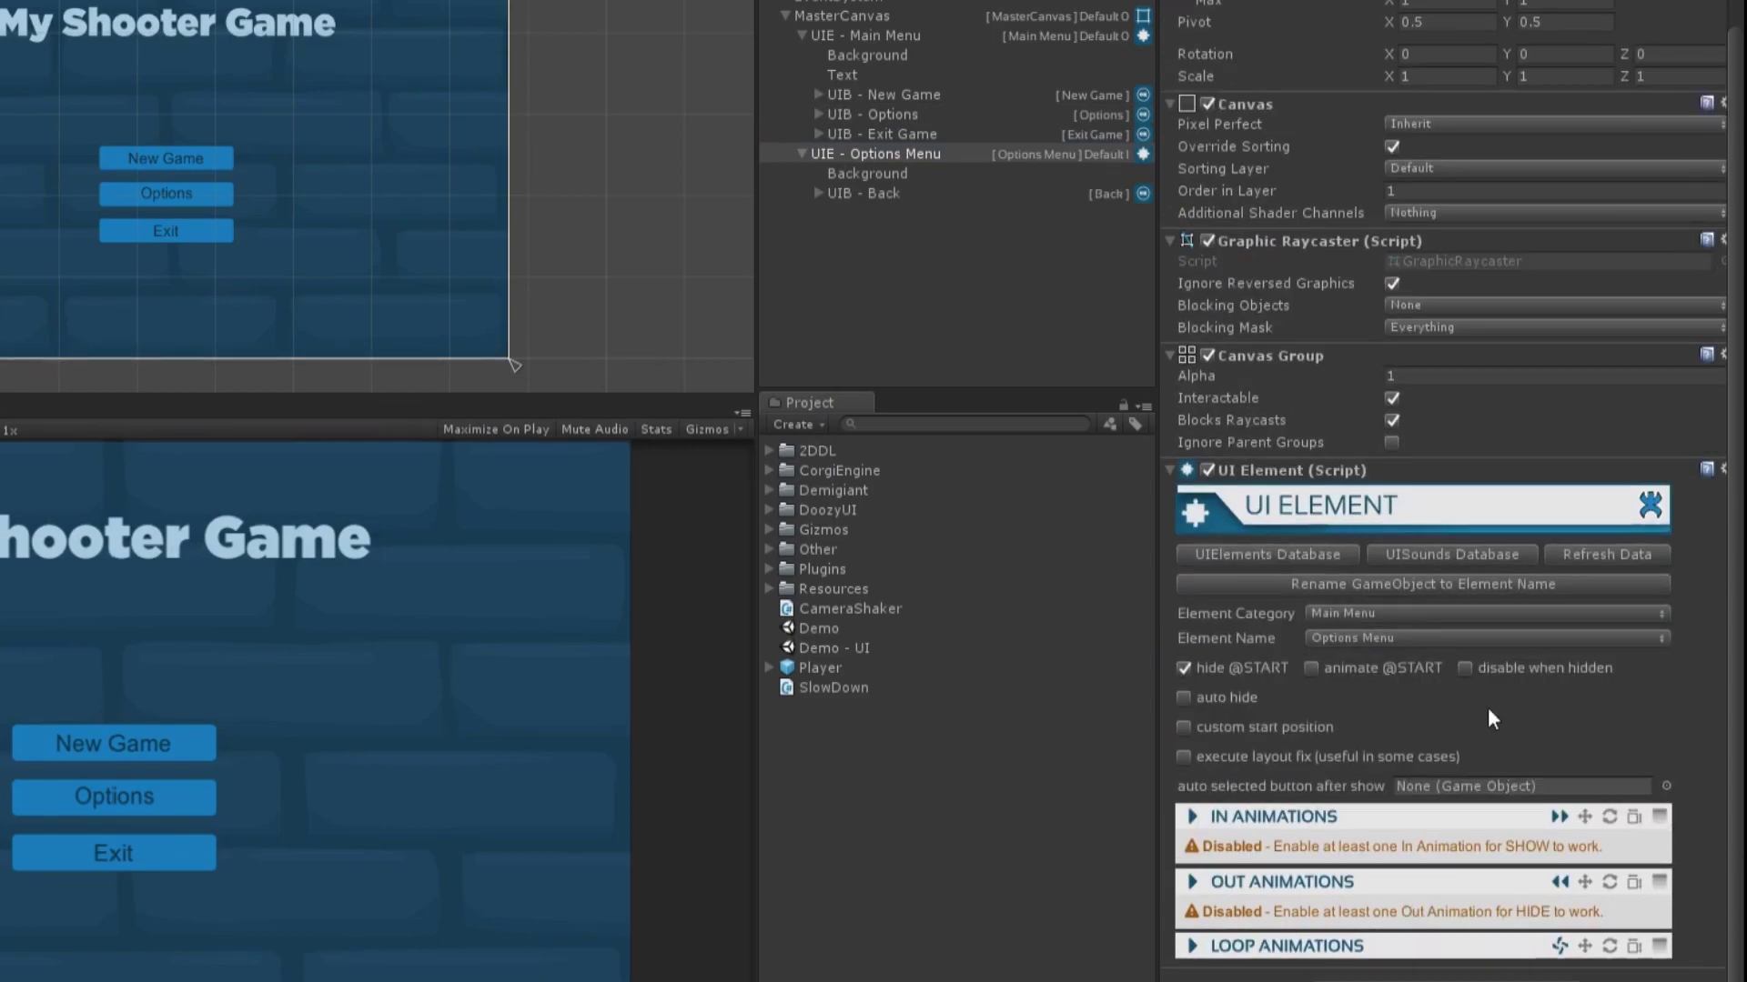
pyautogui.click(1657, 817)
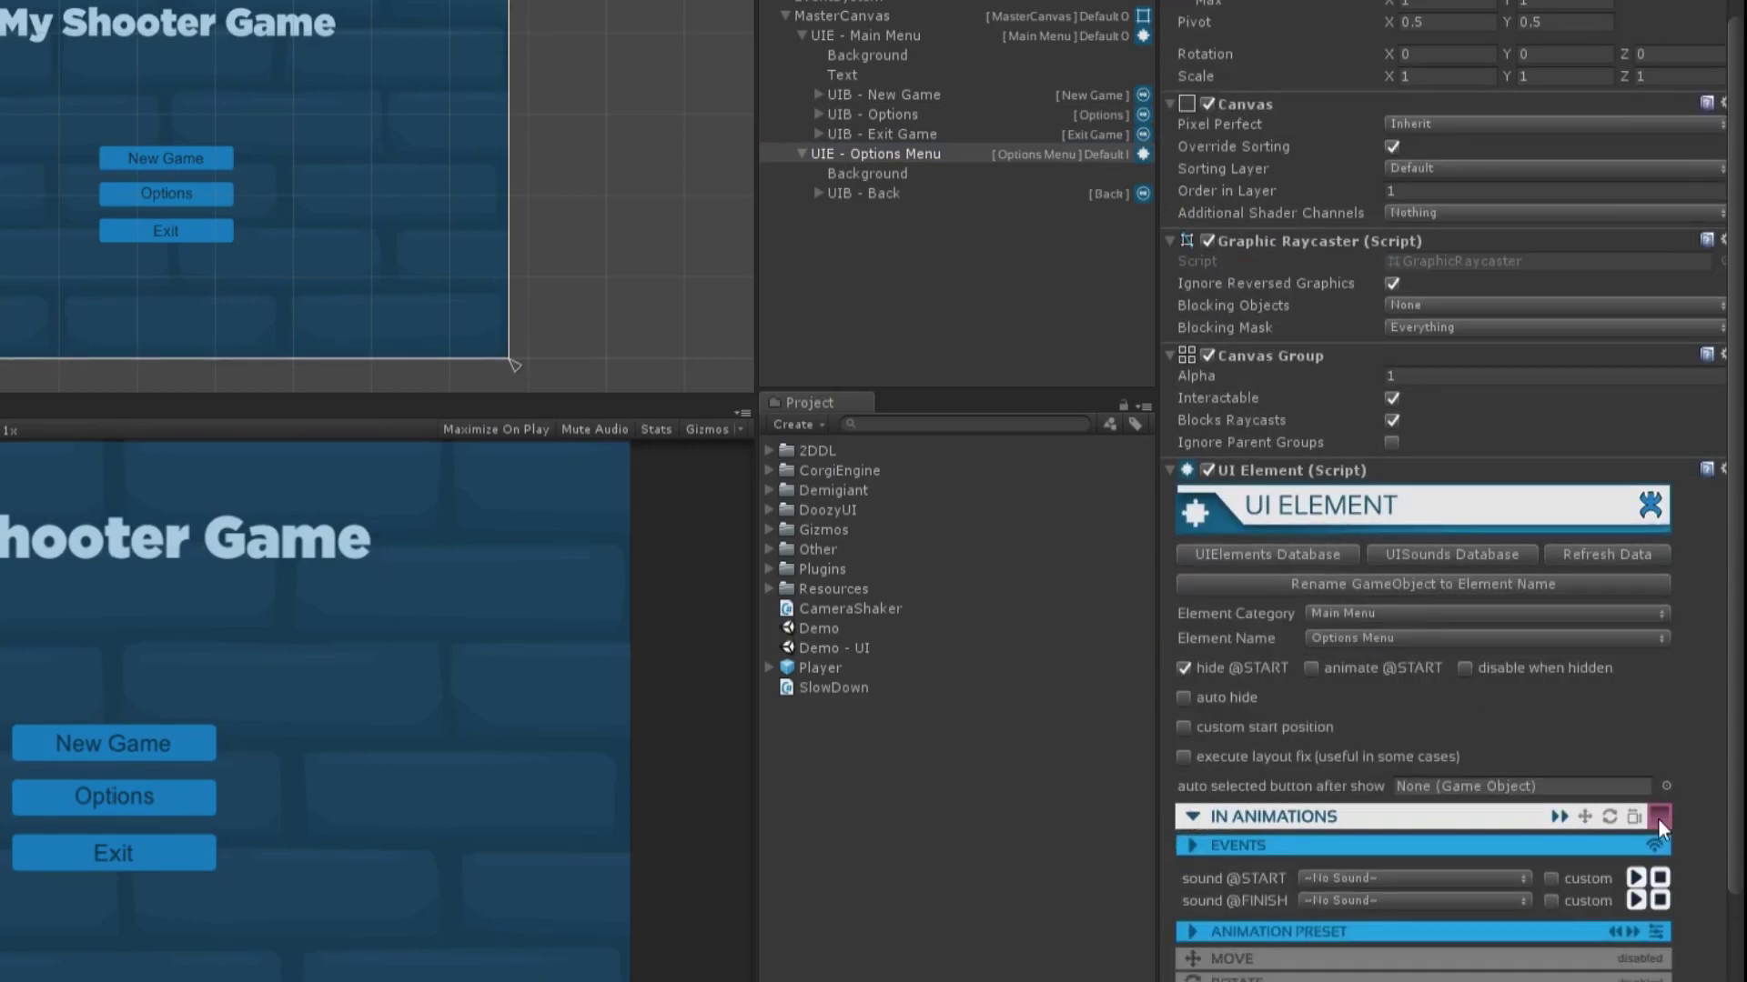
pyautogui.scroll(-3, 1683, 873)
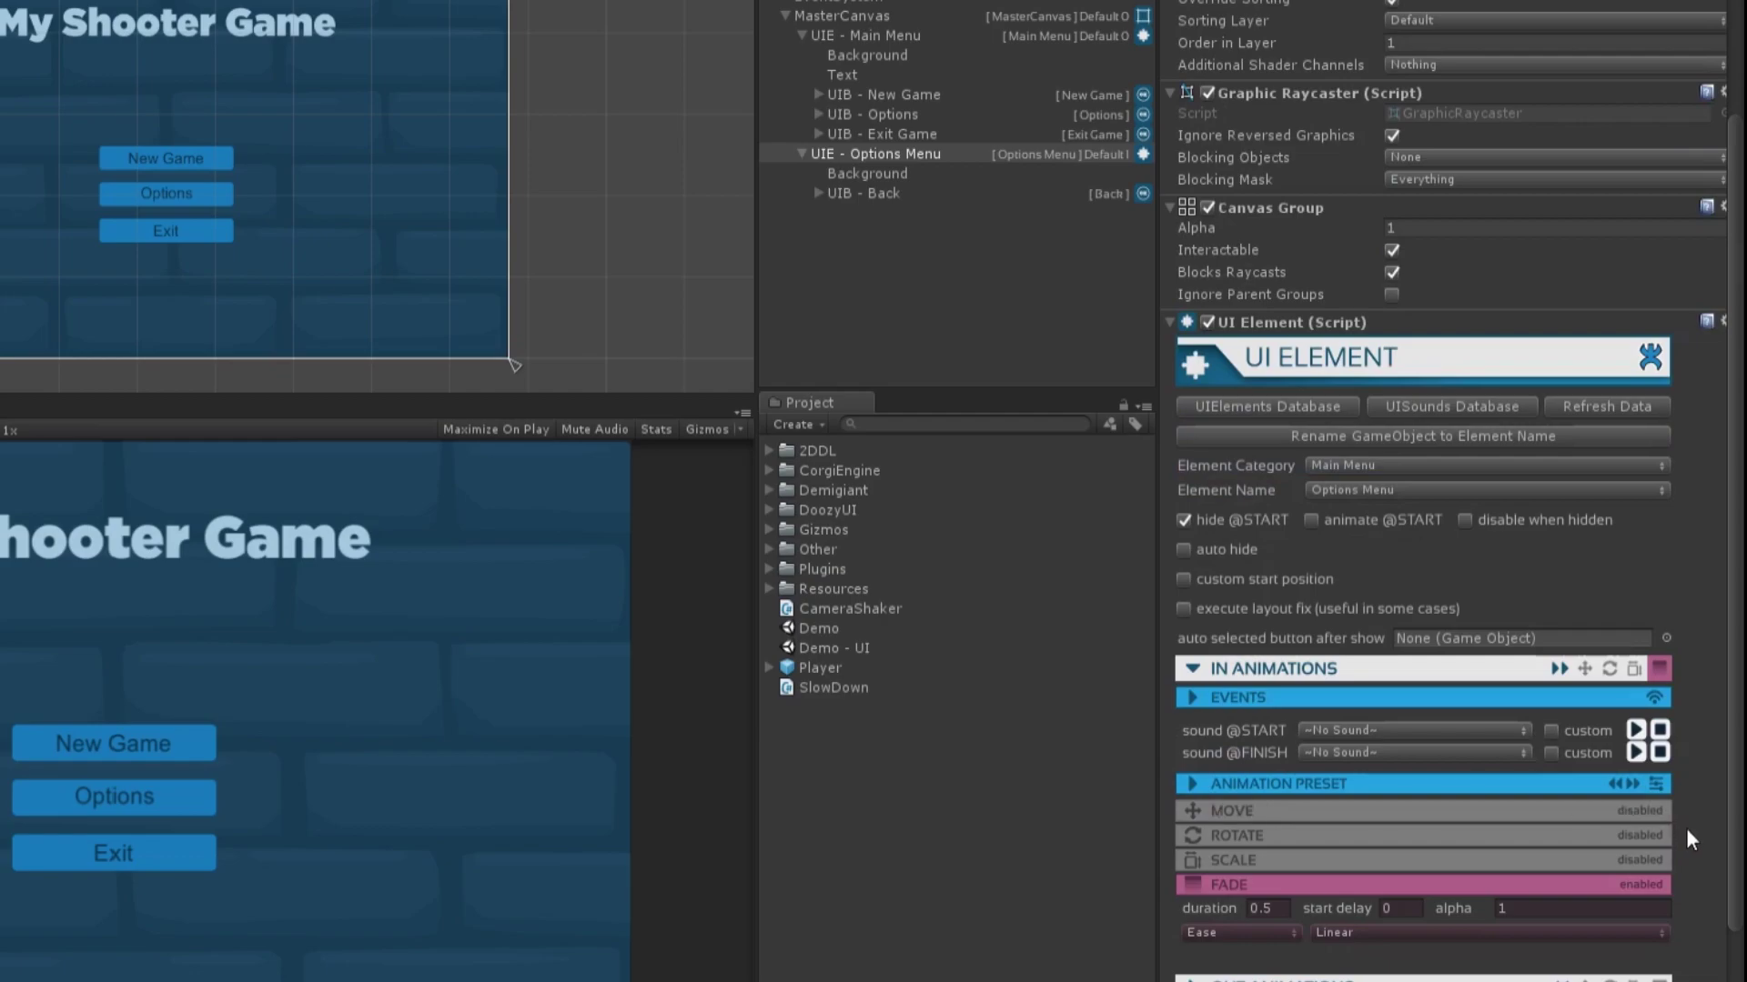
pyautogui.scroll(-3, 1678, 823)
pyautogui.click(1660, 884)
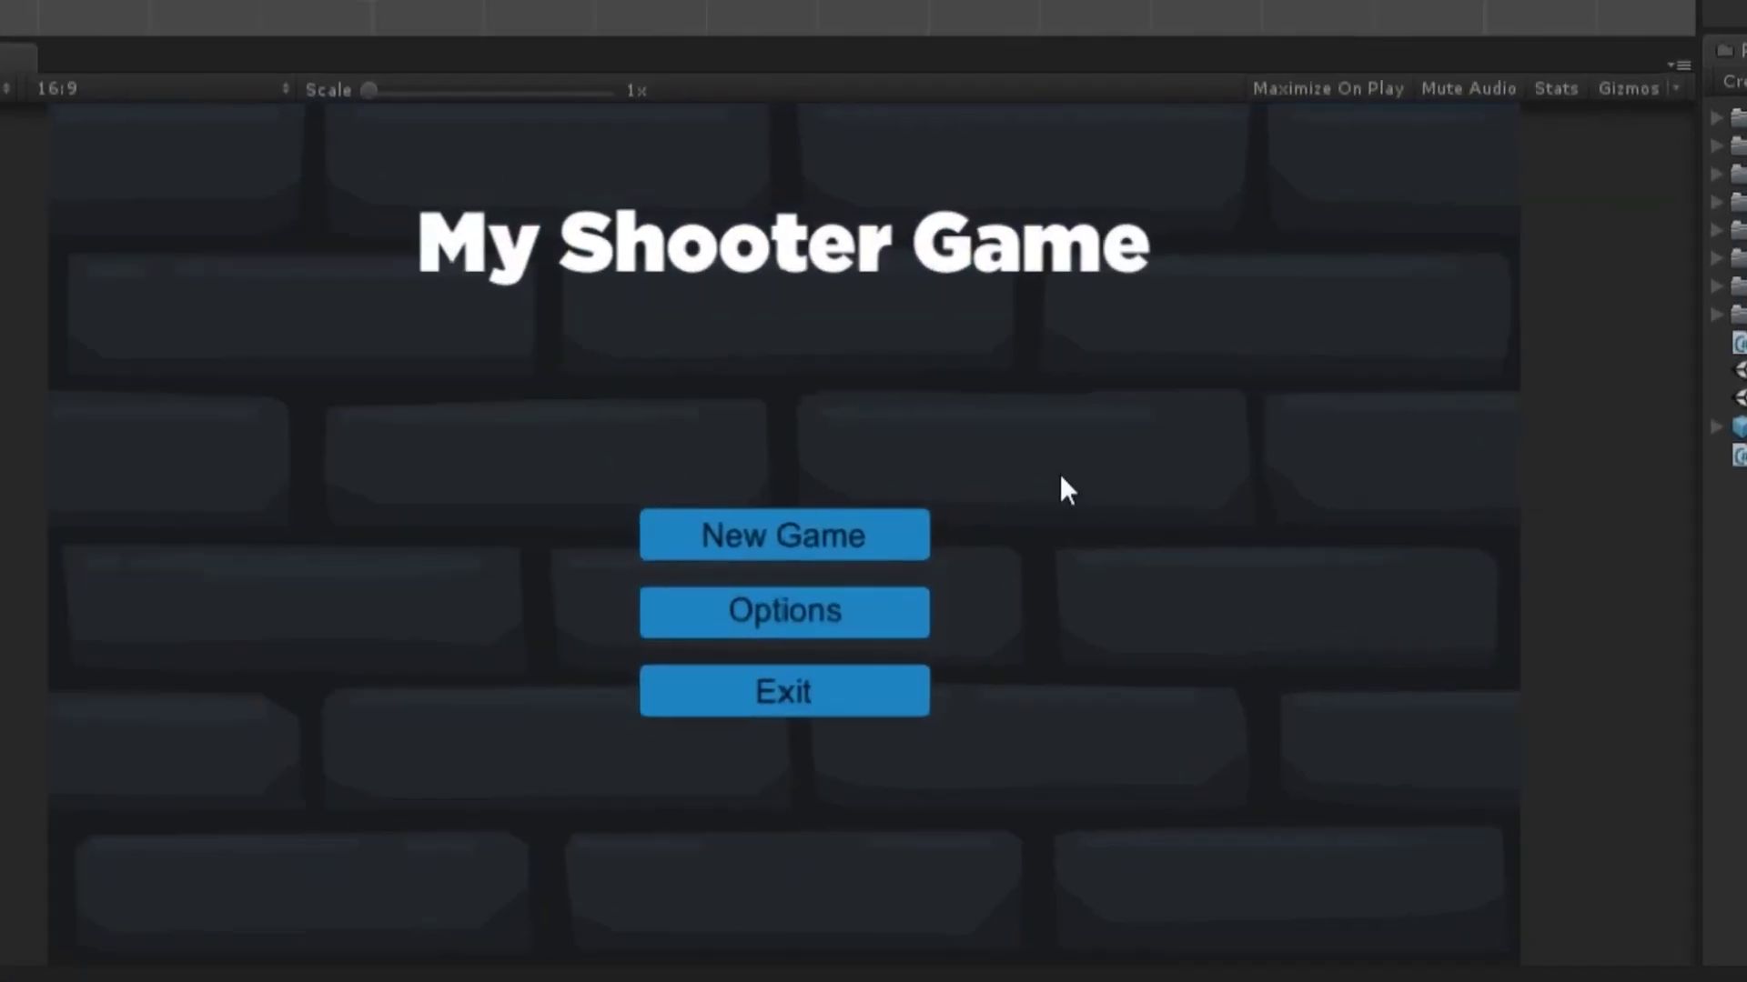
pyautogui.click(804, 624)
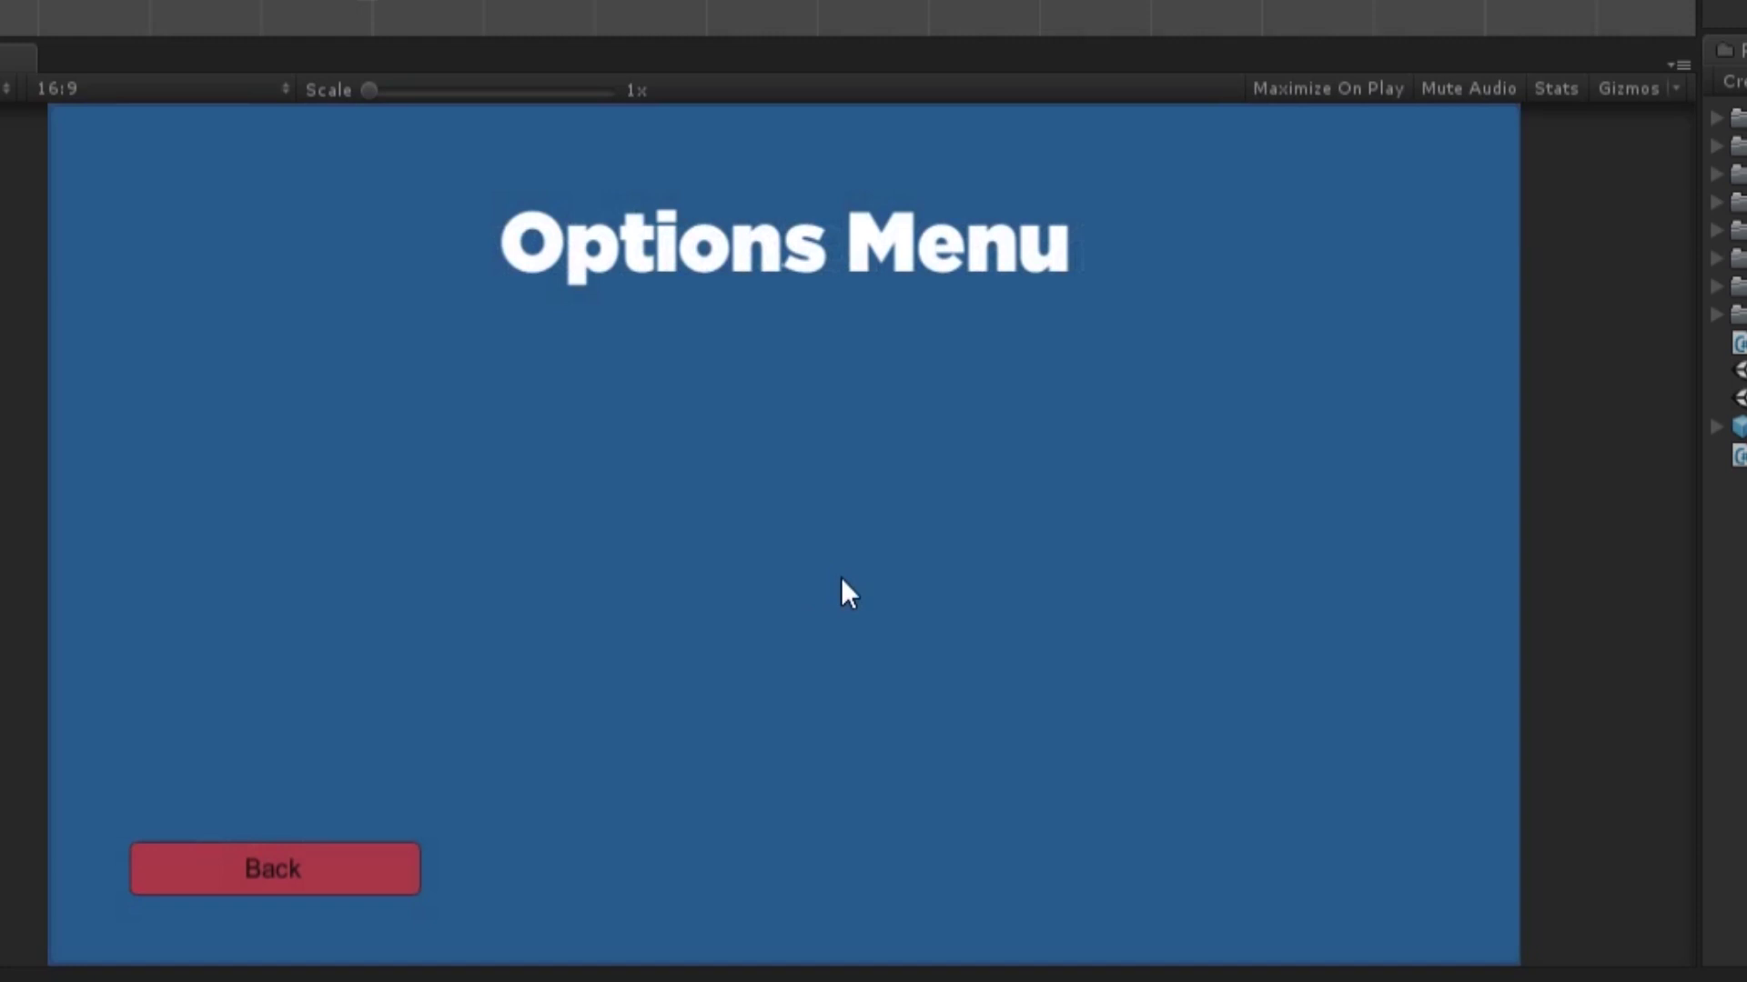
pyautogui.click(256, 875)
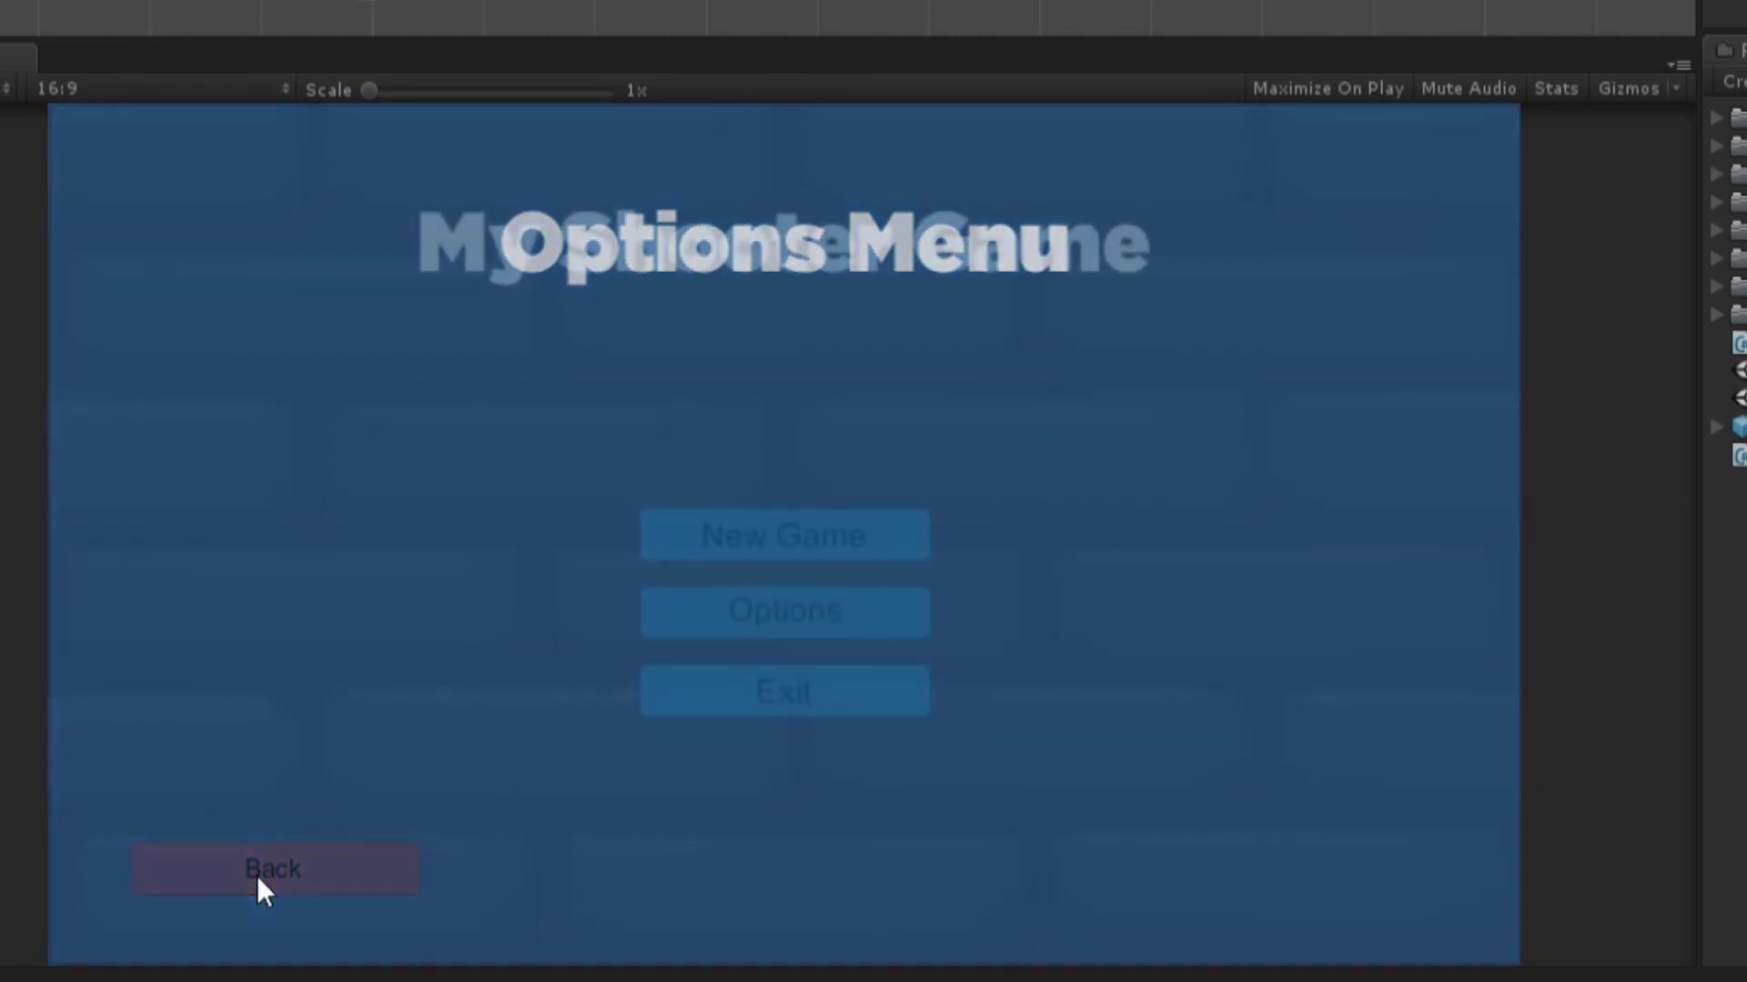